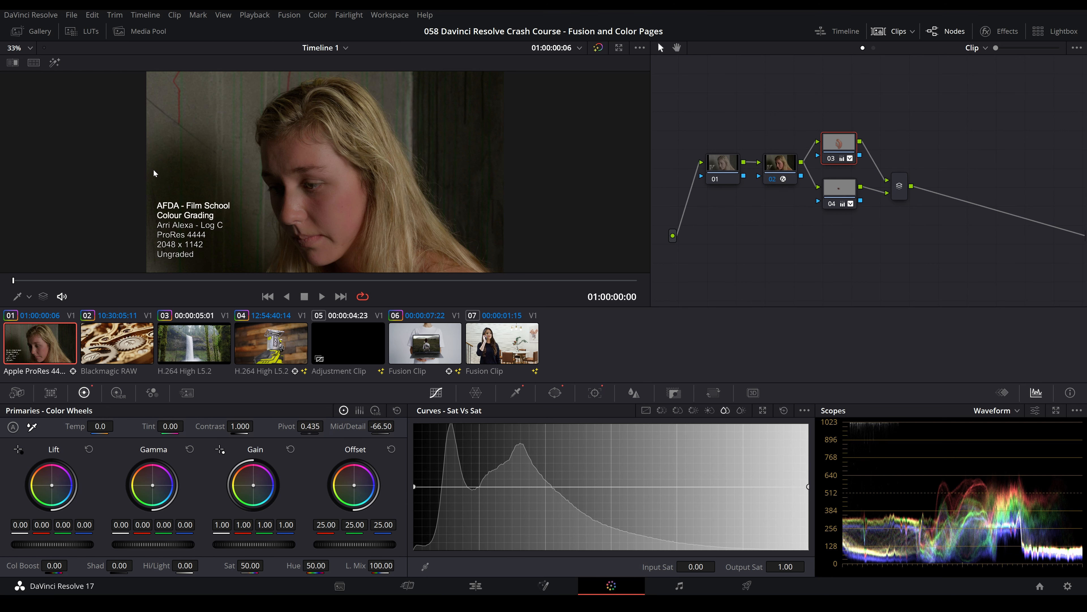
- Look through the Gallery stills, the LUT library and the Media Pool on the Color page
click(32, 31)
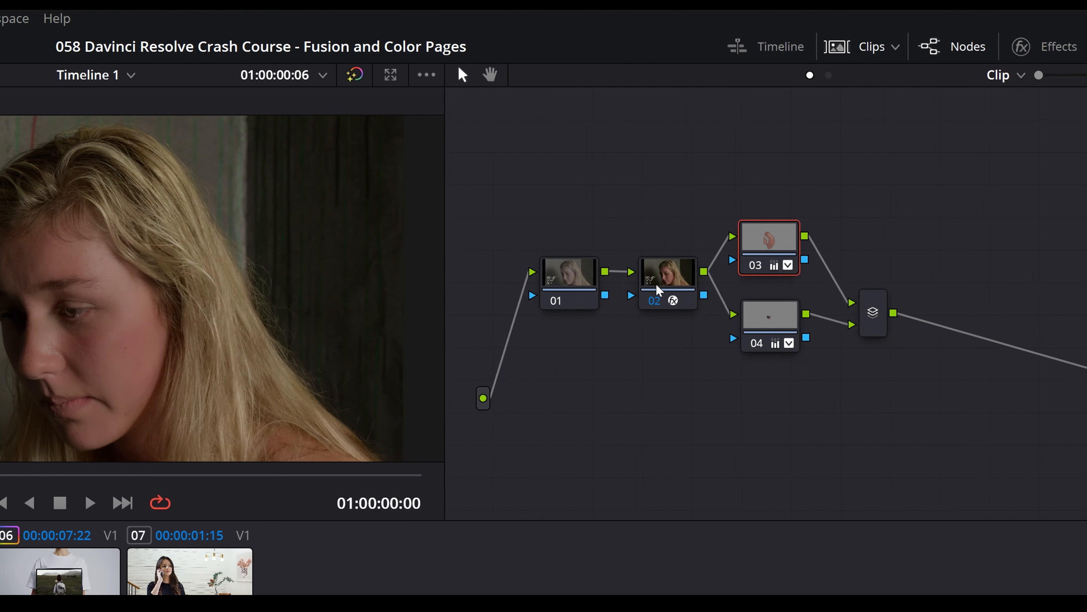
drag(808, 179, 823, 172)
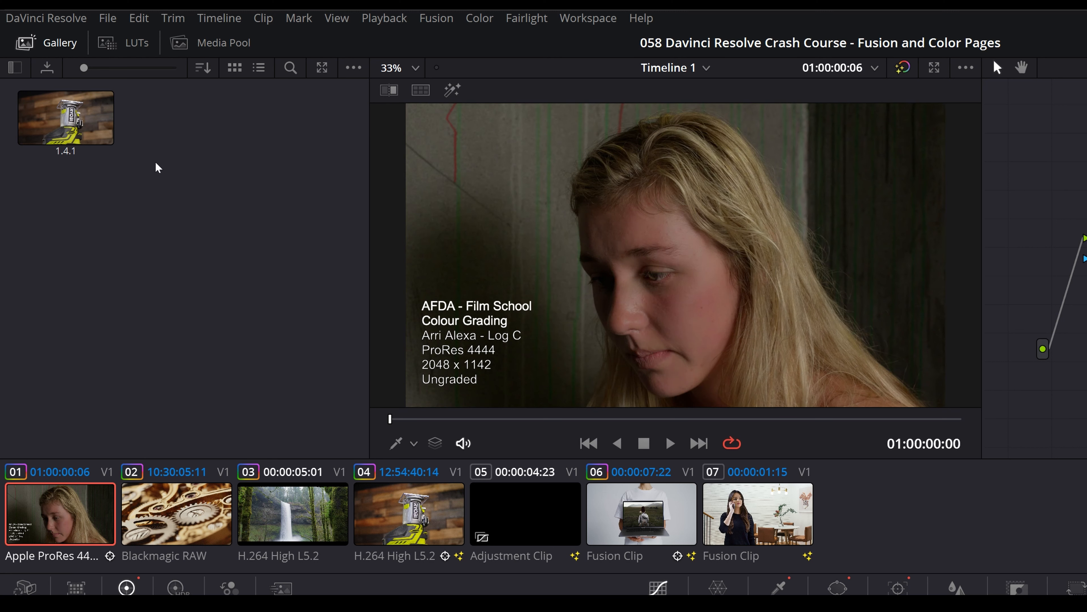
click(129, 43)
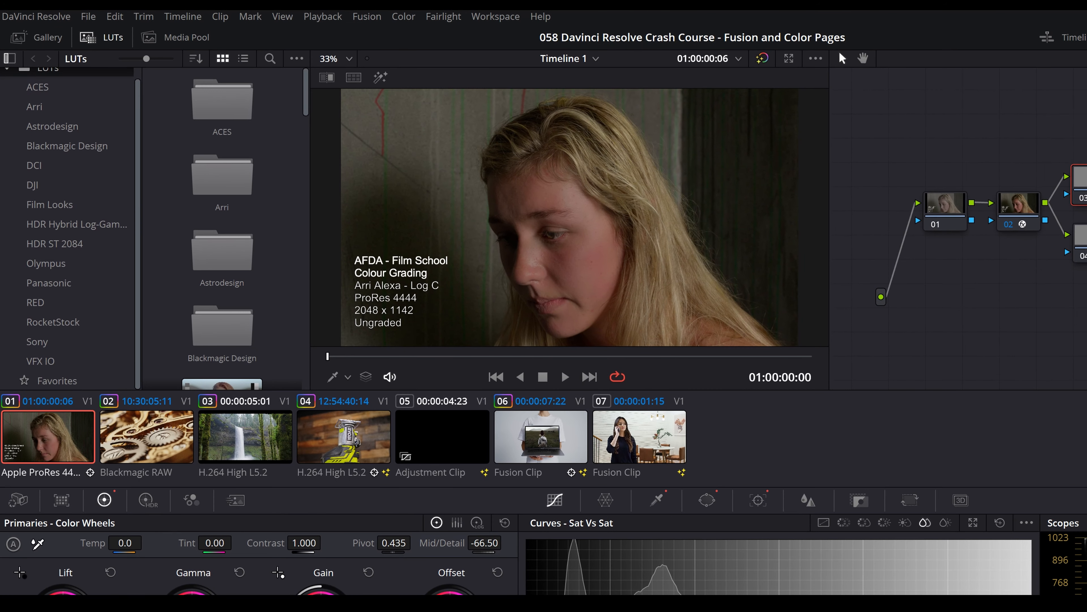
drag(1085, 130, 1034, 380)
drag(875, 324, 850, 349)
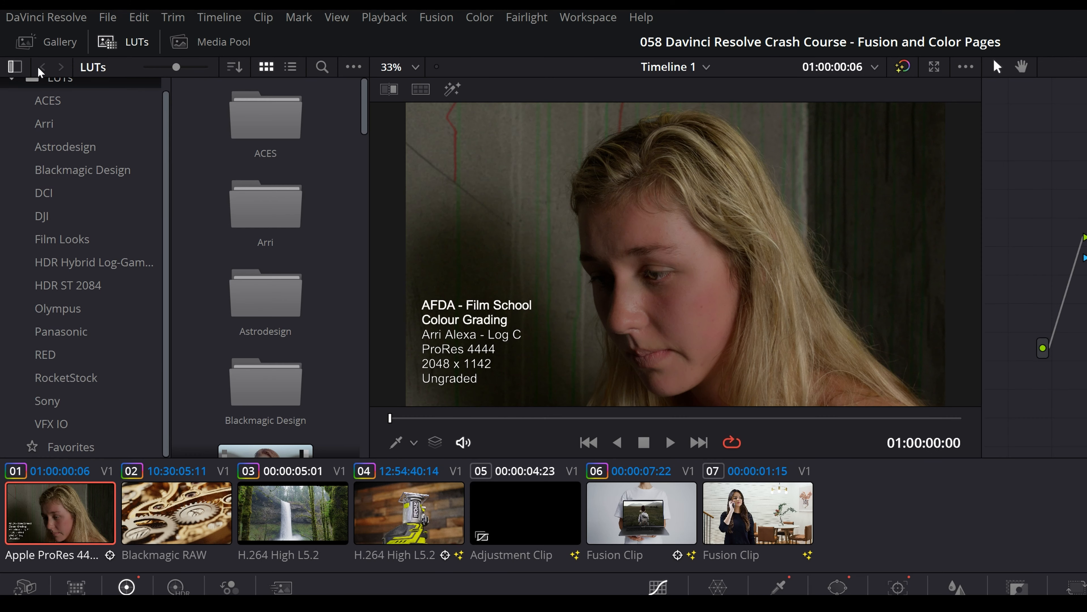
click(46, 42)
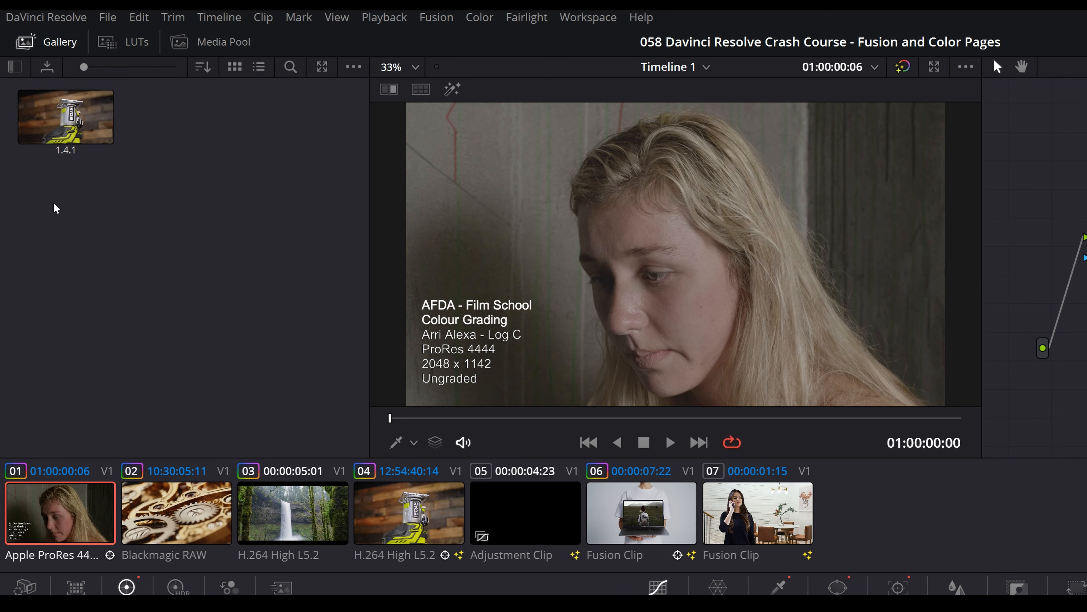
click(128, 46)
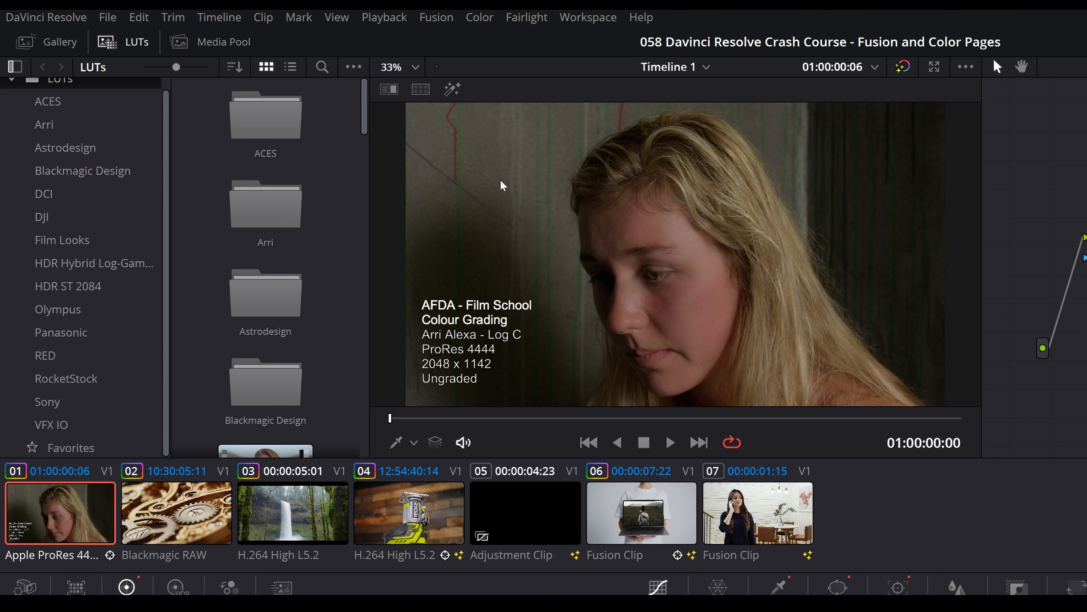
click(217, 45)
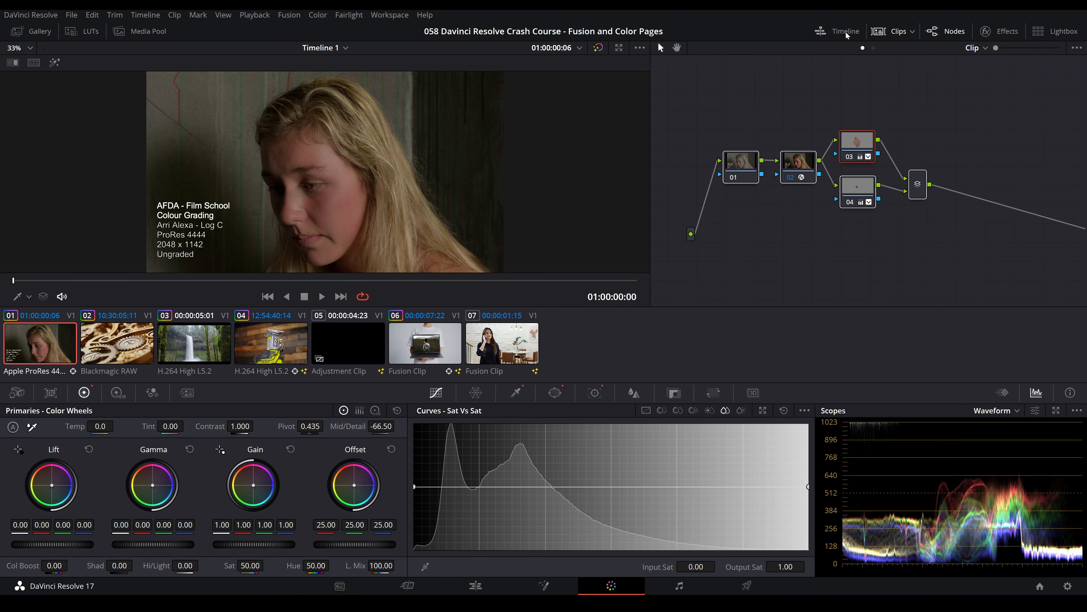
- Display the Color page's mini timeline, compare it with the timeline on the Edit page, and hide it again
click(838, 31)
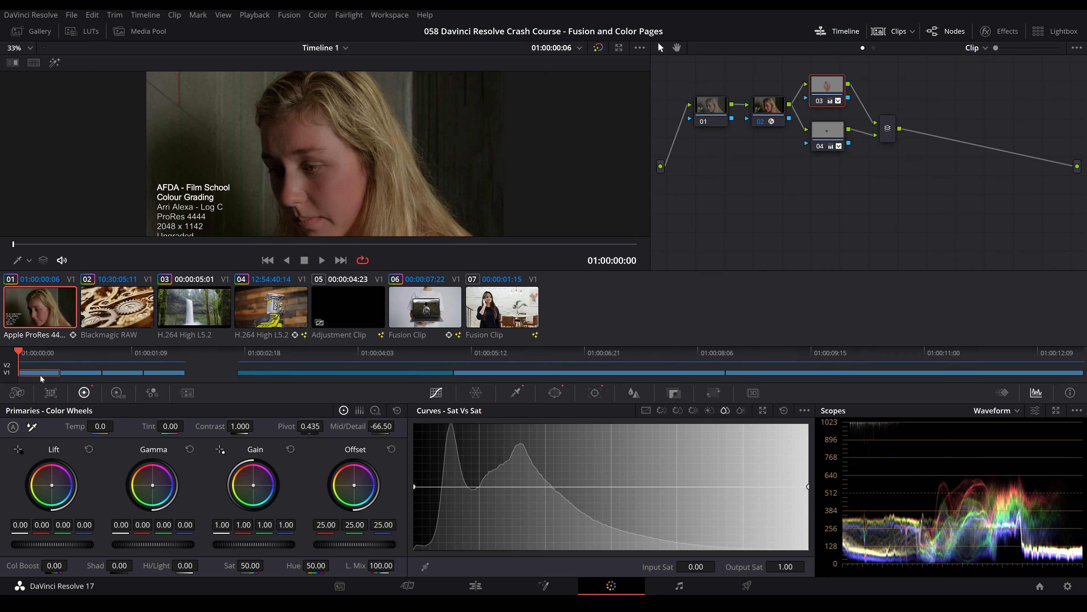
click(476, 586)
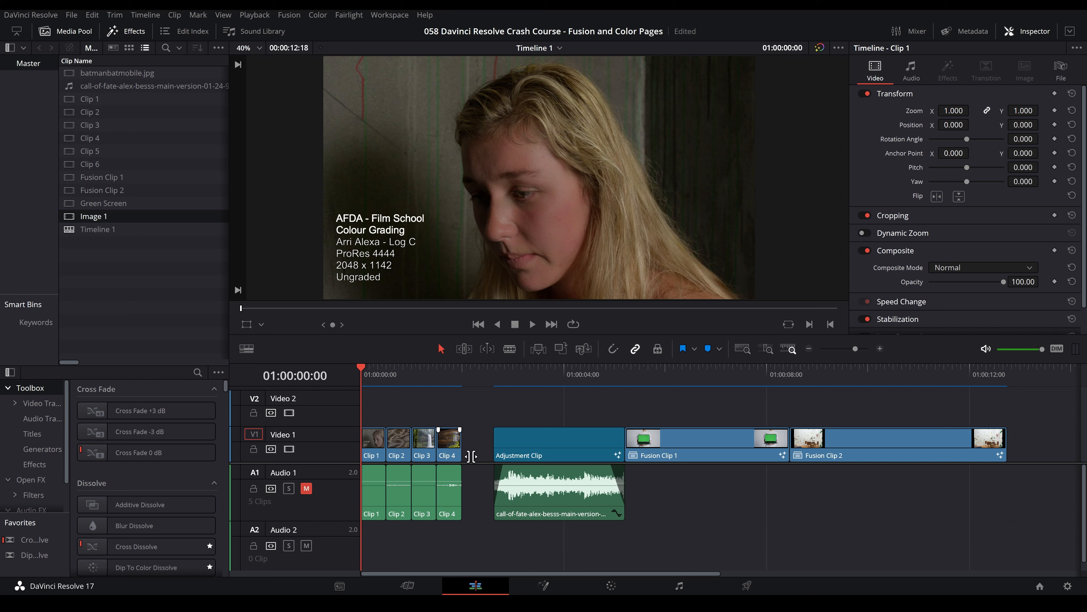
click(611, 586)
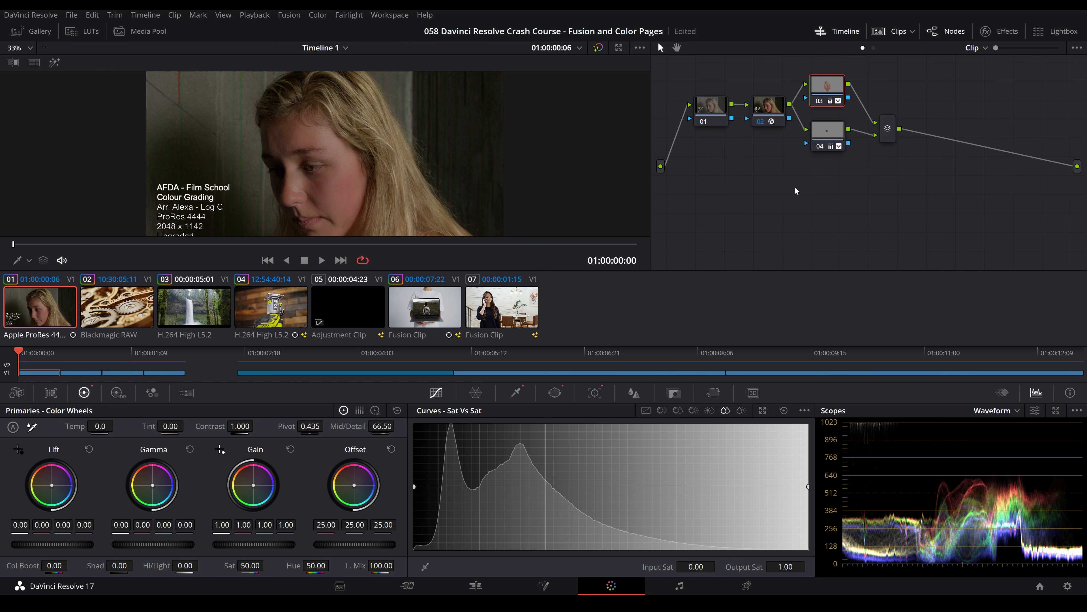
click(833, 32)
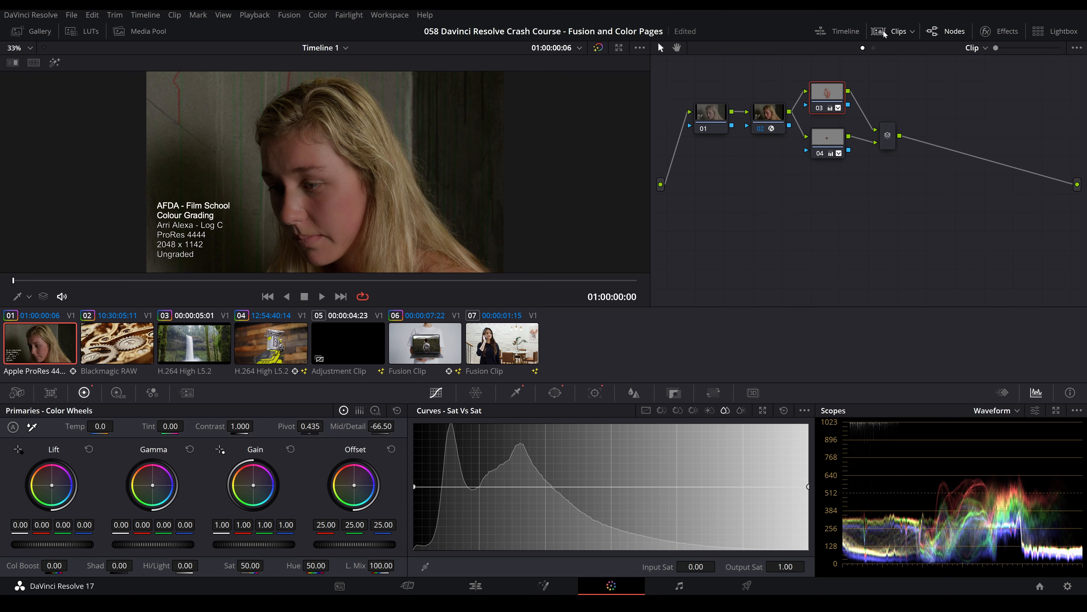
- Hide and redisplay the strip of clip thumbnails below the viewer
click(895, 33)
click(894, 33)
click(895, 33)
click(895, 33)
- Show the mini timeline, view the Blackmagic RAW clip, return to the Apple ProRes clip, and hide the mini timeline
click(837, 31)
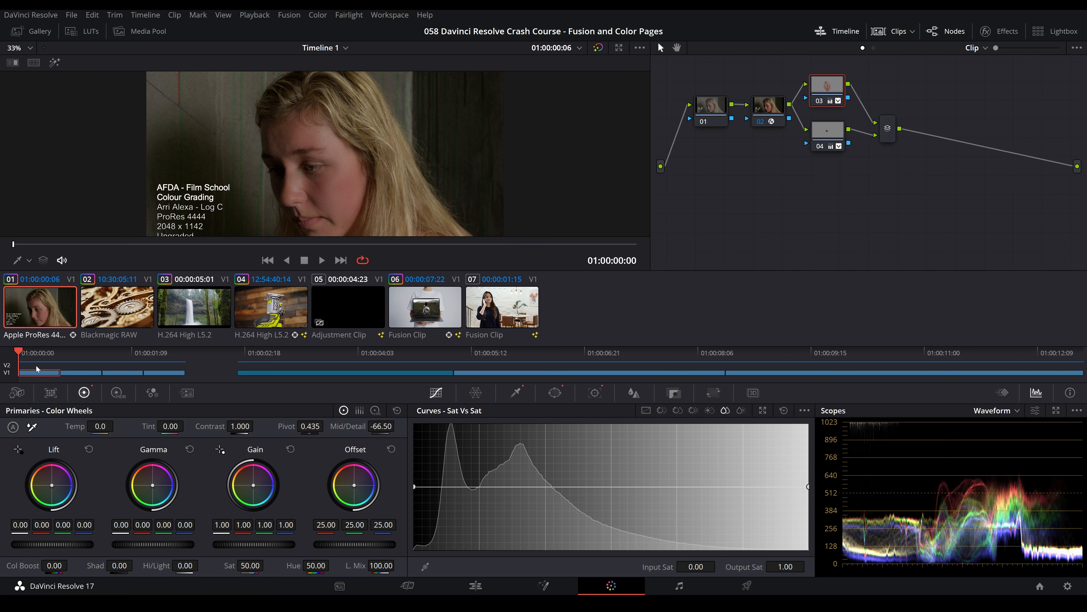
click(85, 374)
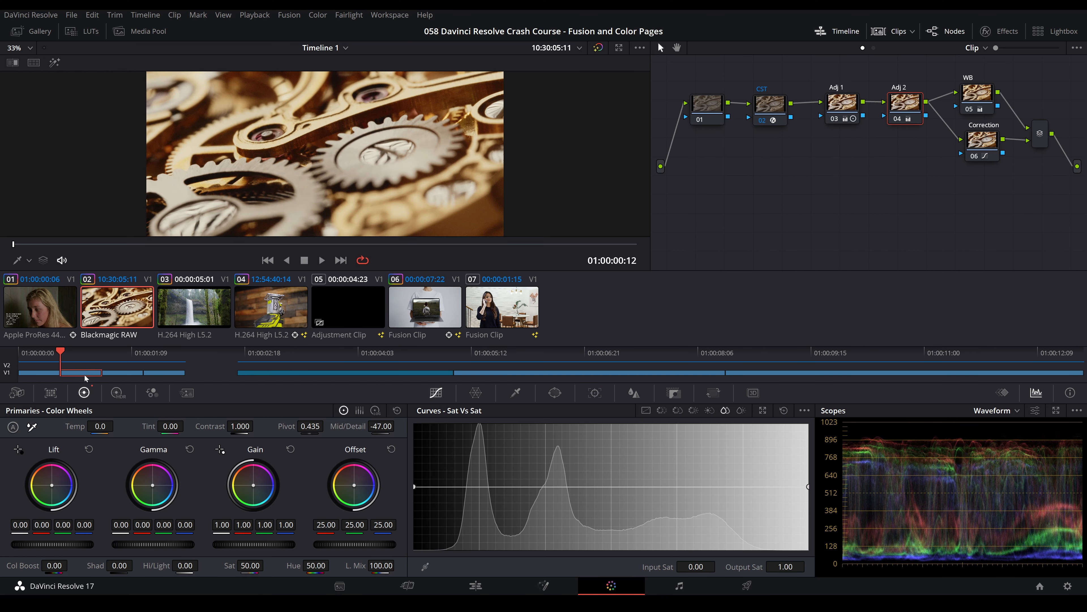
click(40, 307)
click(838, 31)
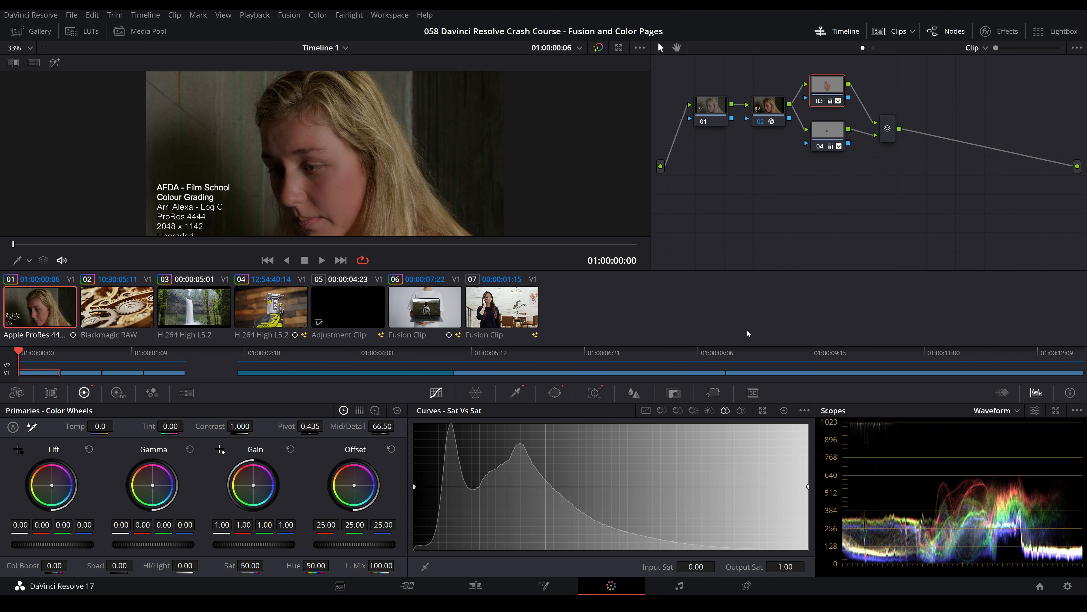
click(846, 32)
- Hide the node graph and browse the Resolve FX library from the Blur through the Texture categories
click(948, 32)
click(948, 32)
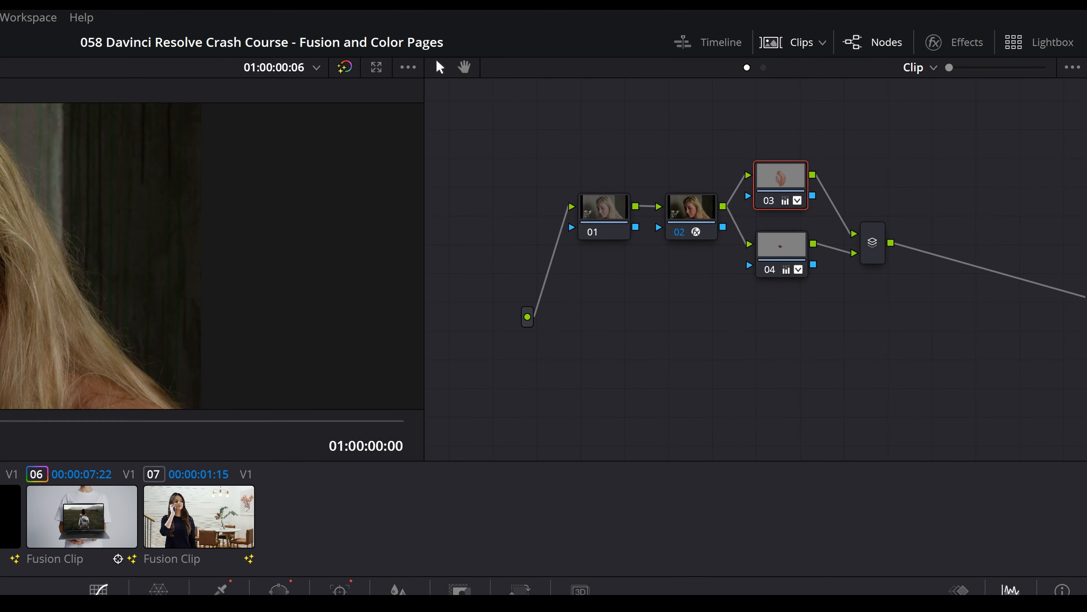
click(889, 49)
click(976, 42)
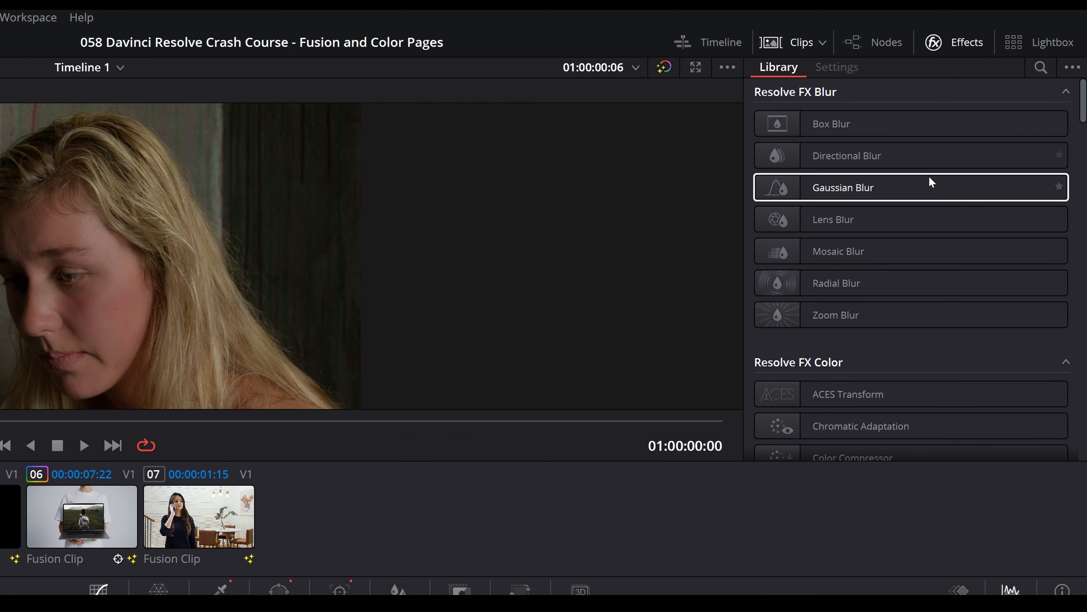
scroll(1032, 249, down, 10)
scroll(1032, 248, down, 20)
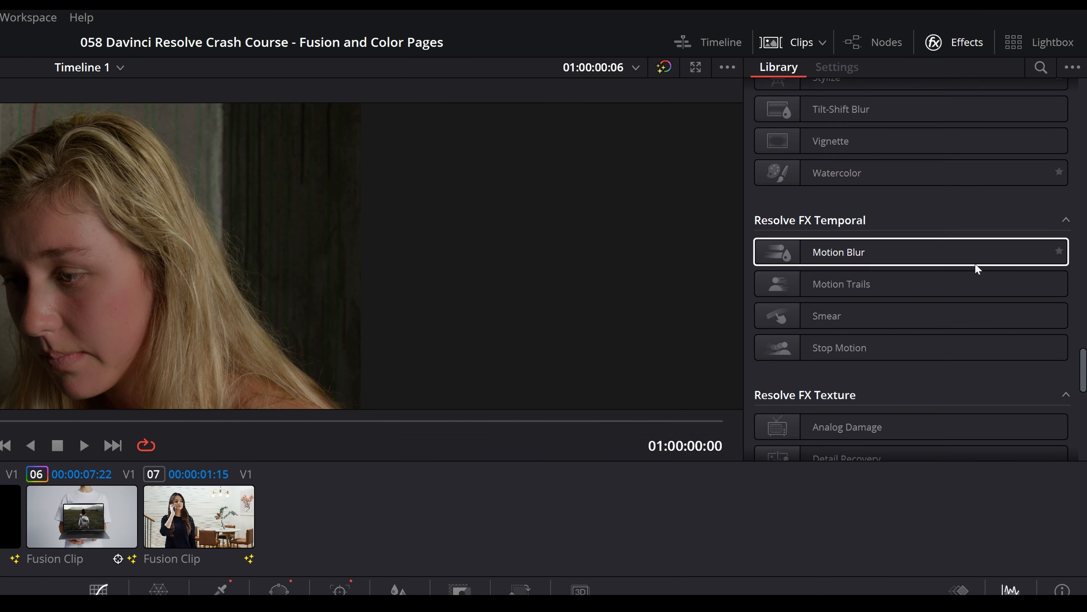
scroll(976, 265, up, 20)
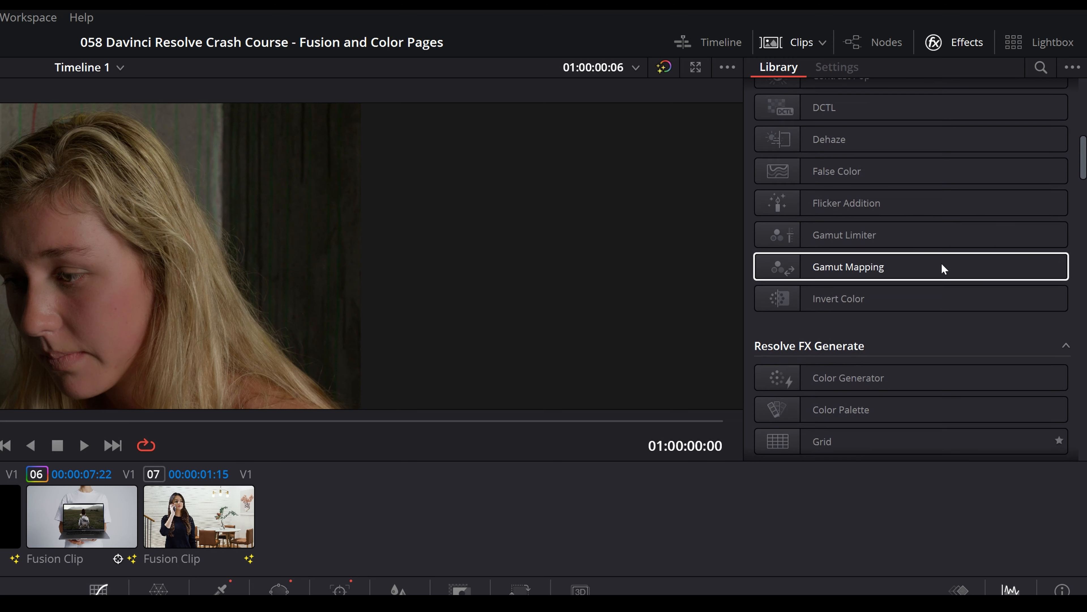
scroll(942, 267, up, 5)
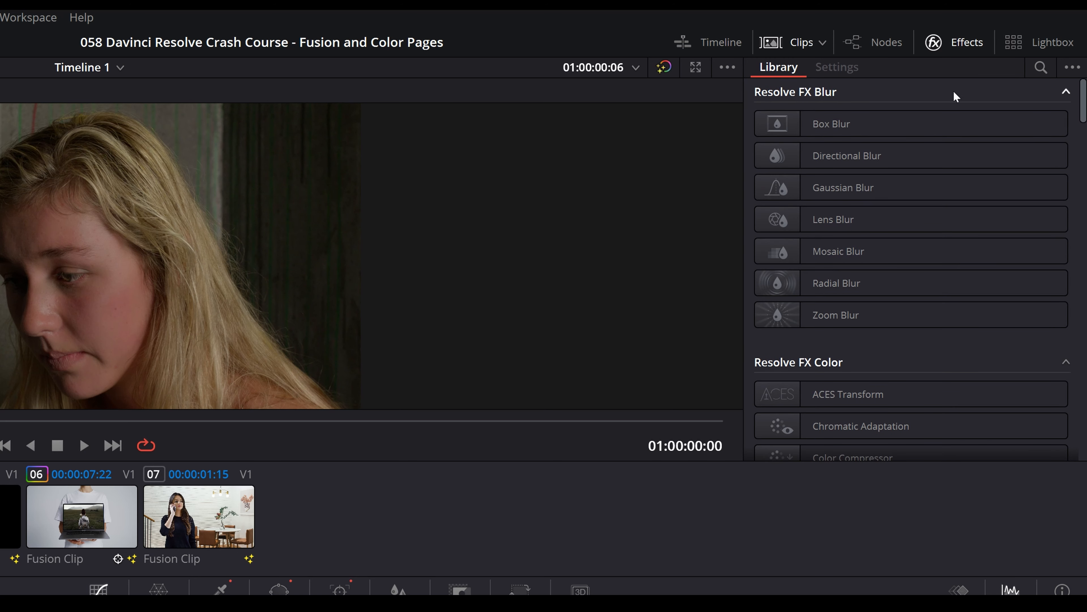
- View all timeline clips in the Lightbox, and return to the grading layout with the node graph instead of the effects library
click(1024, 35)
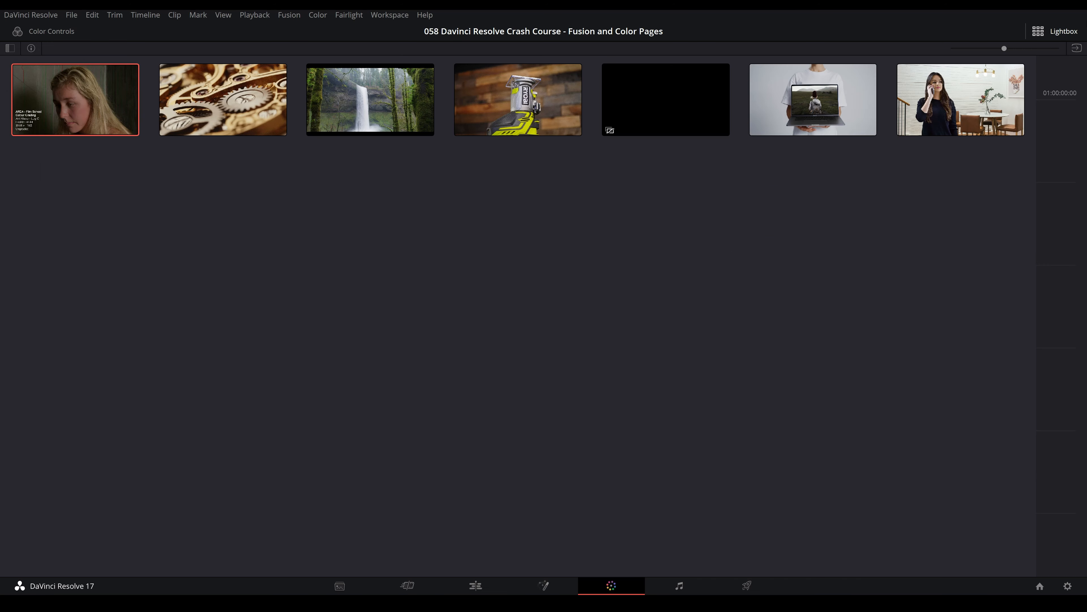
click(1053, 31)
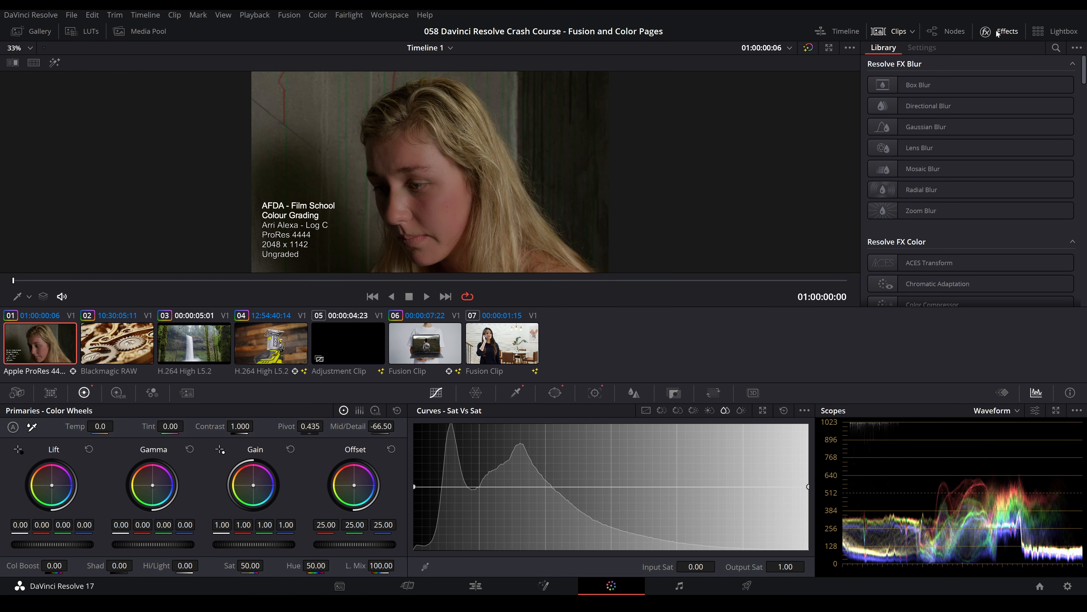
click(996, 31)
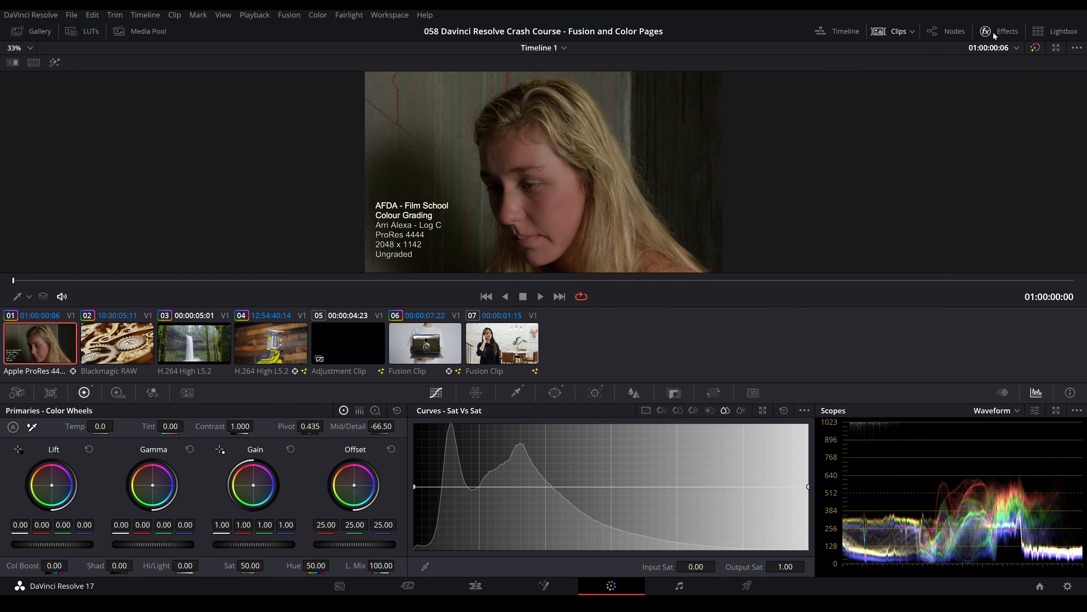
click(940, 33)
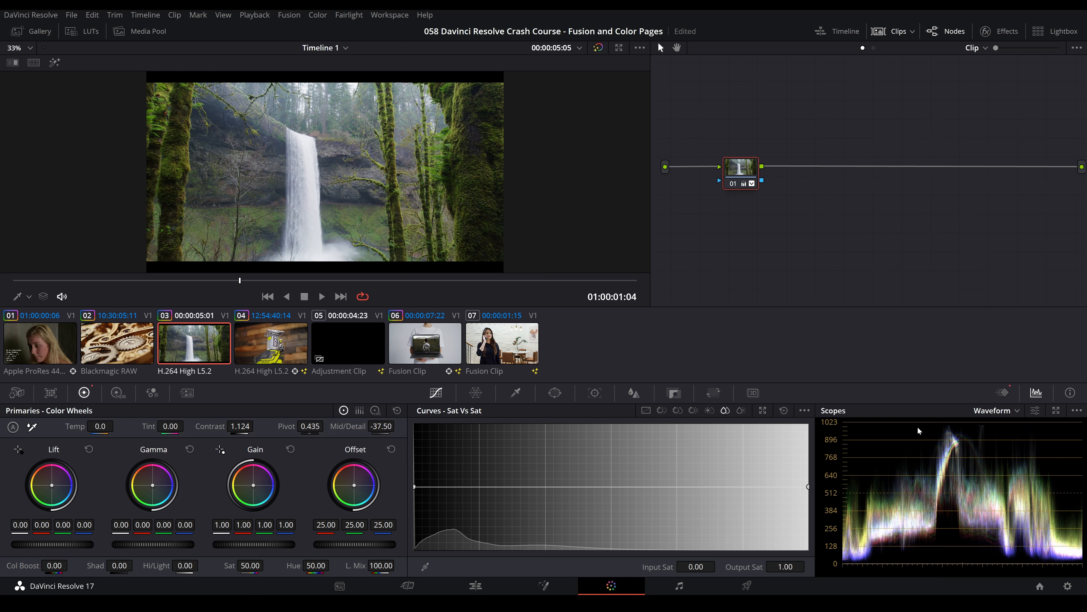
- Review the available scope types while keeping the Waveform scope
click(996, 410)
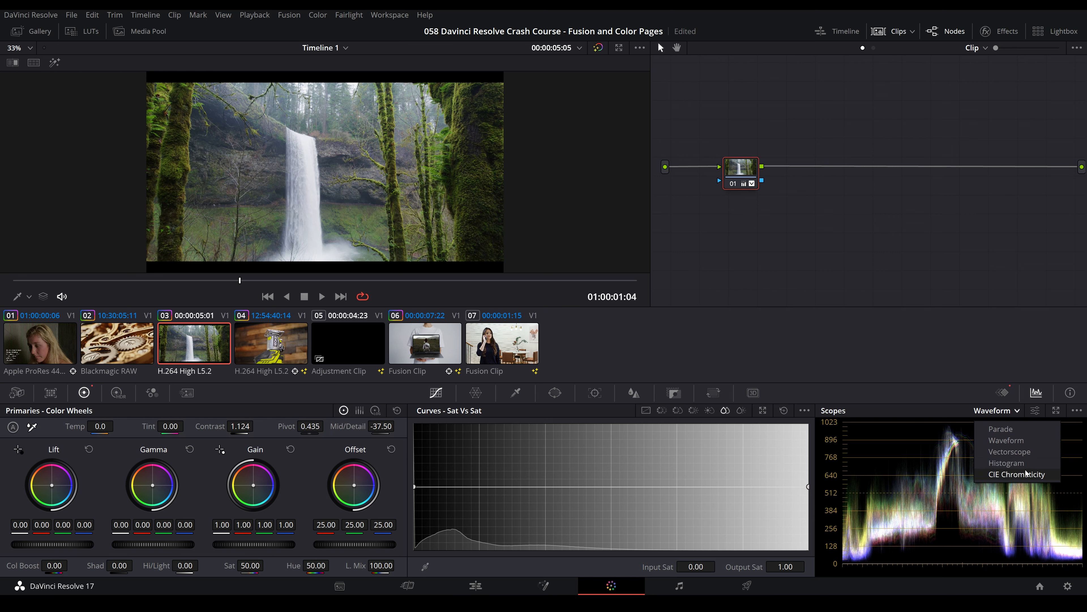
click(941, 388)
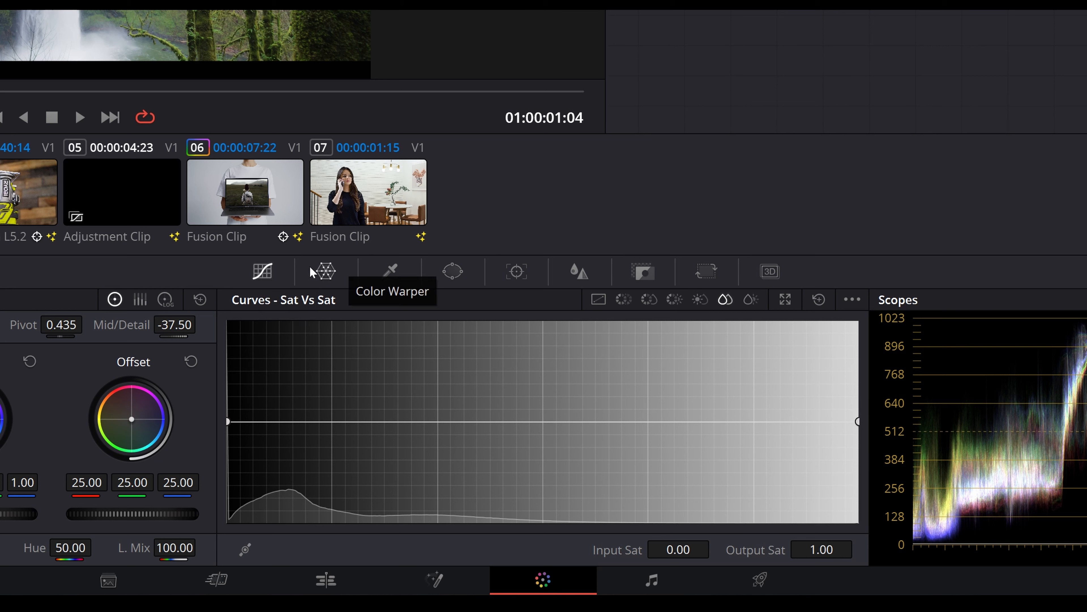
- Look through the Color Warper, Qualifier, Window, Tracker, Blur and Curves palettes for the waterfall clip
click(326, 271)
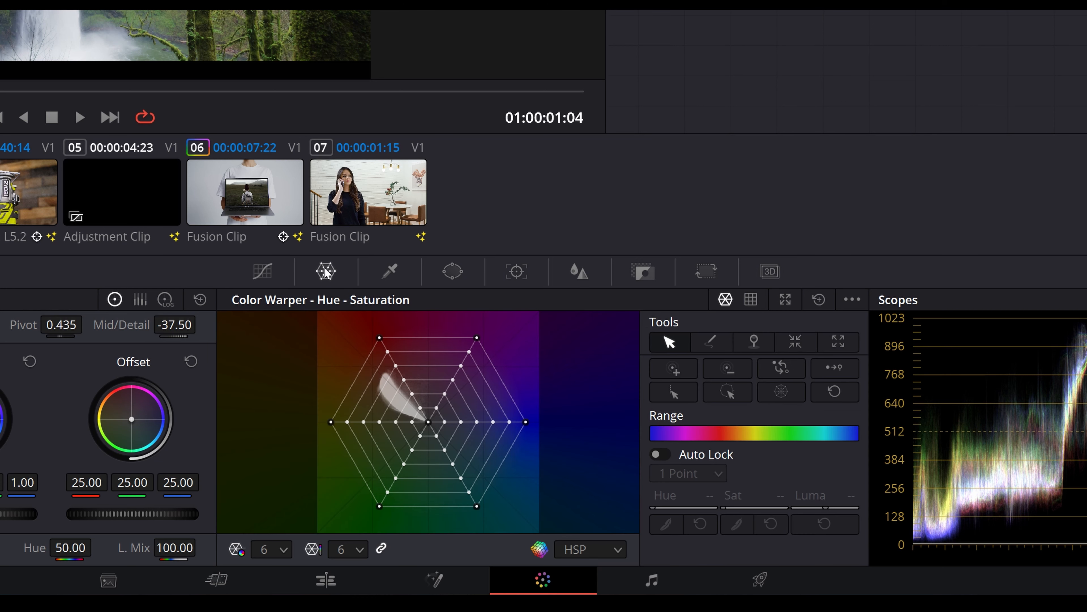
click(390, 271)
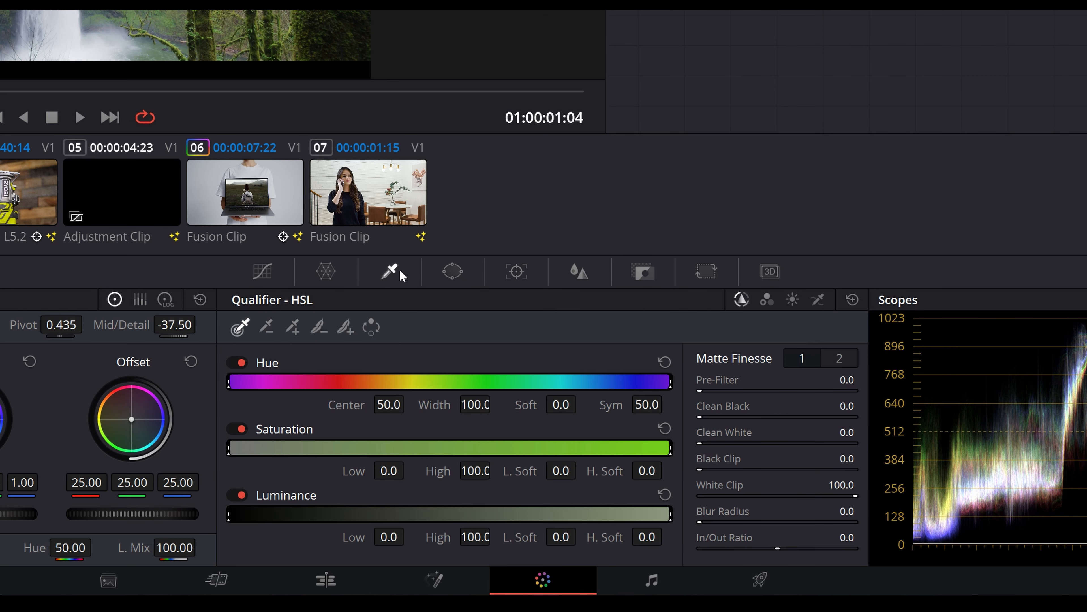
click(459, 274)
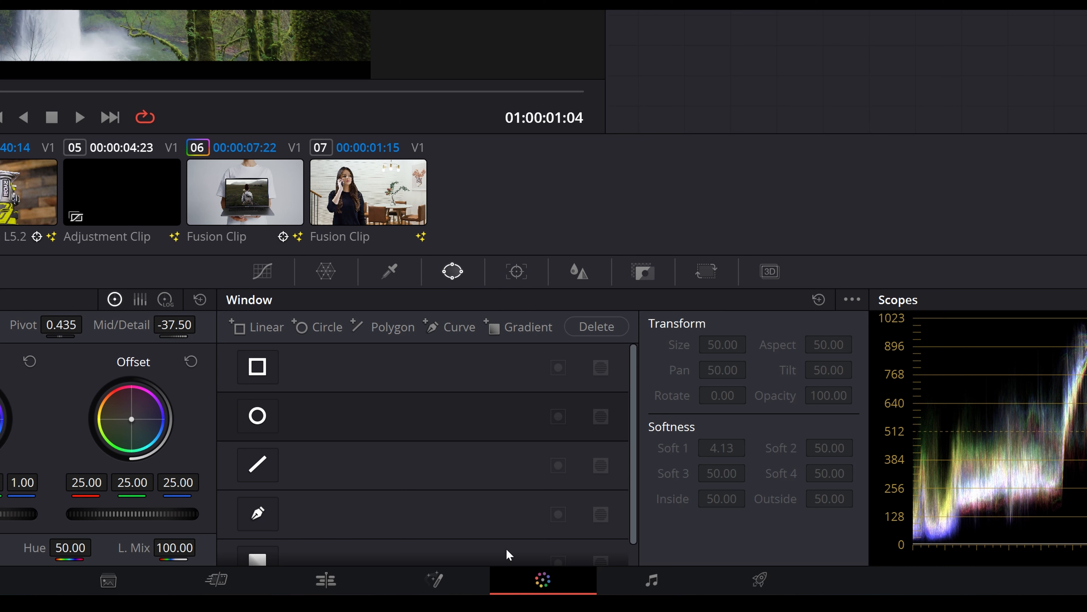
click(524, 279)
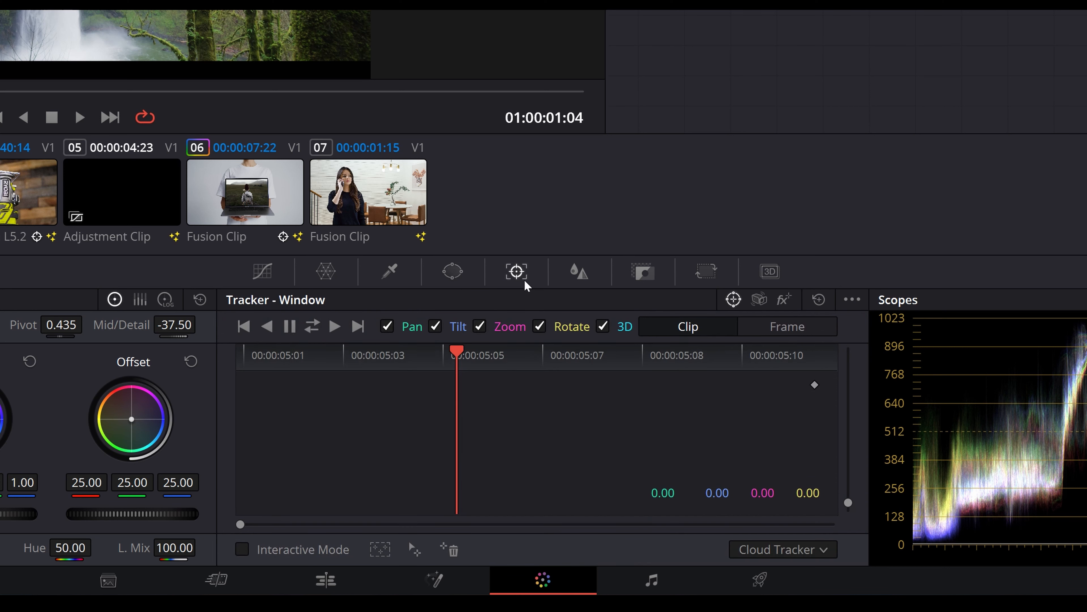
click(588, 271)
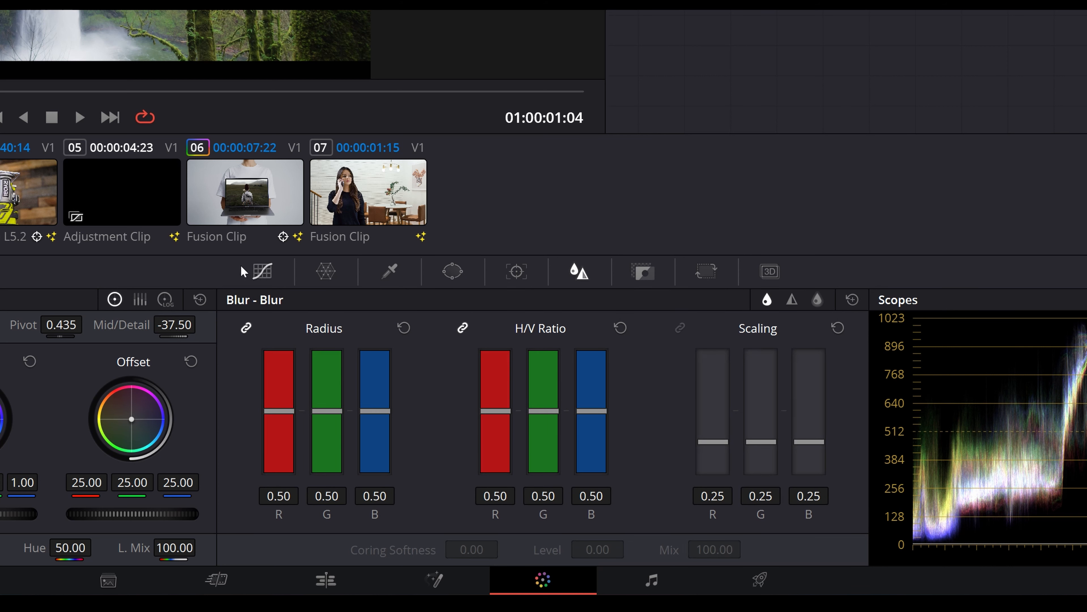
click(265, 275)
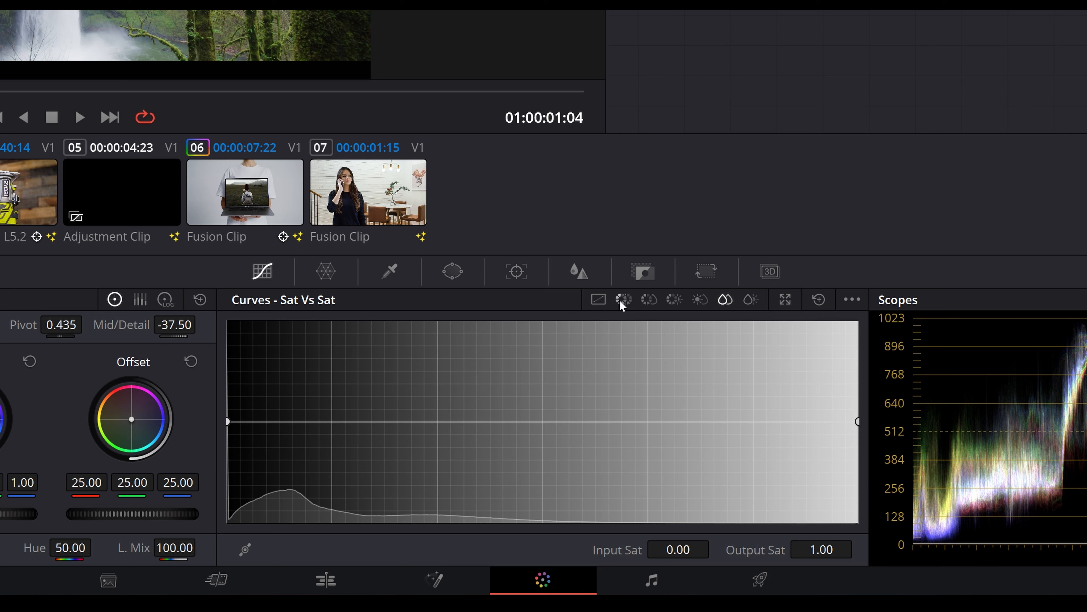
click(599, 300)
click(326, 271)
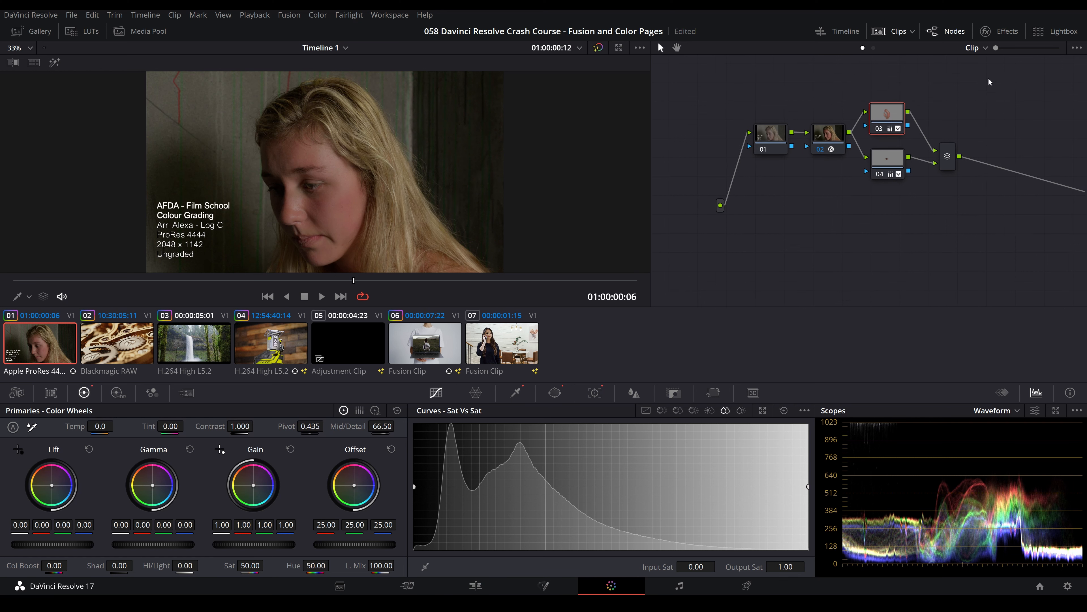
- Rearrange the Apple ProRes clip's nodes by spreading out nodes 02, 03, 04 and the layer mixer, and select node 01
drag(989, 79, 747, 199)
drag(773, 138, 793, 164)
click(808, 87)
drag(808, 85, 782, 90)
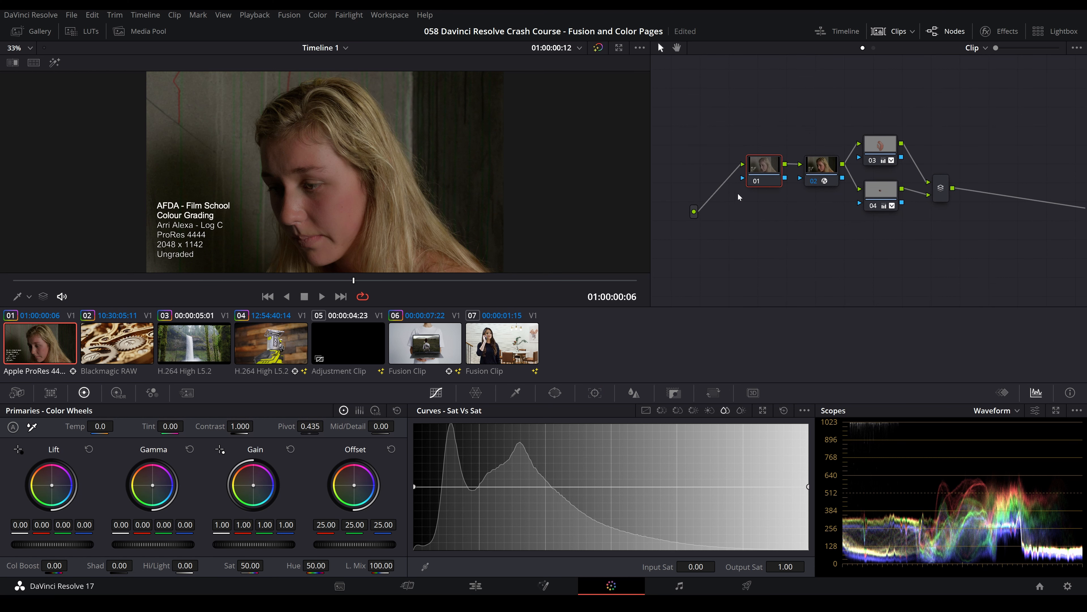
drag(821, 165, 821, 168)
drag(882, 146, 885, 149)
drag(882, 190, 890, 186)
drag(941, 188, 956, 184)
click(765, 167)
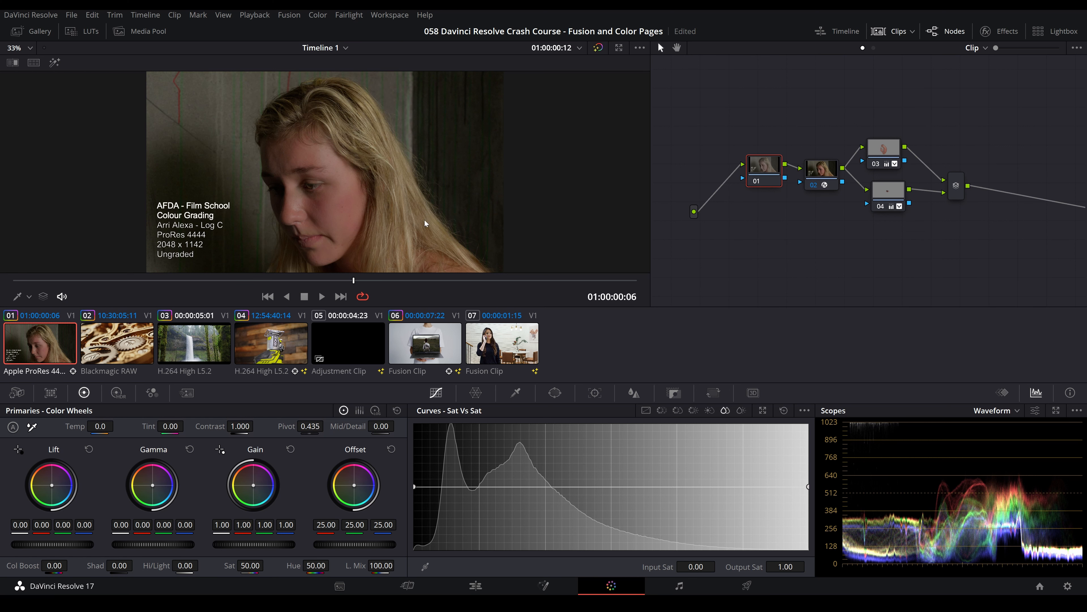
- Display the mini timeline below the clip thumbnails
click(842, 34)
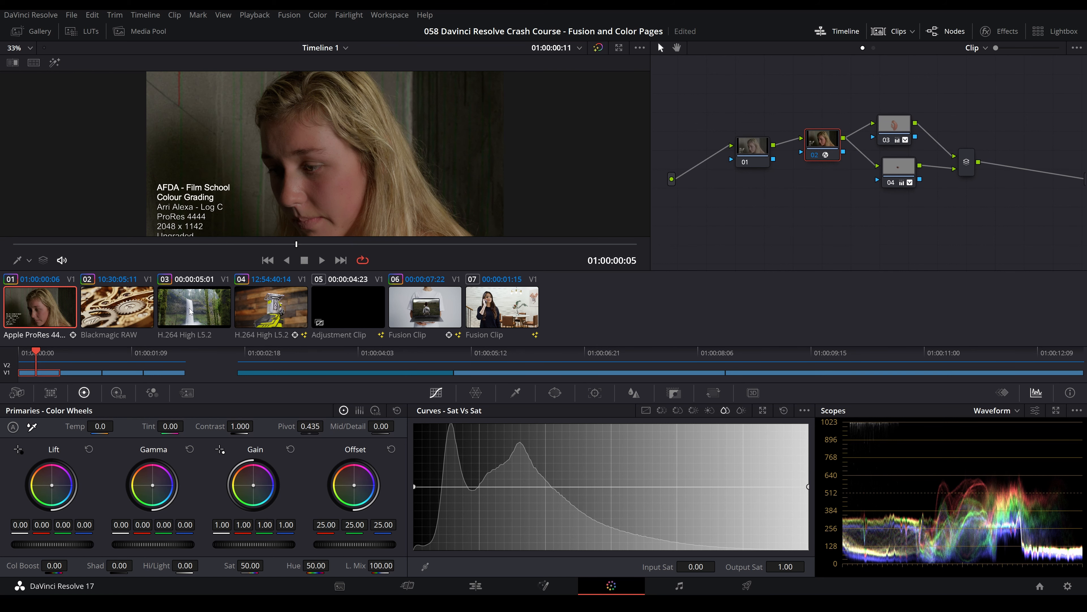
- Add a serial node after node 01 on the waterfall clip and space the new node farther from it
click(189, 305)
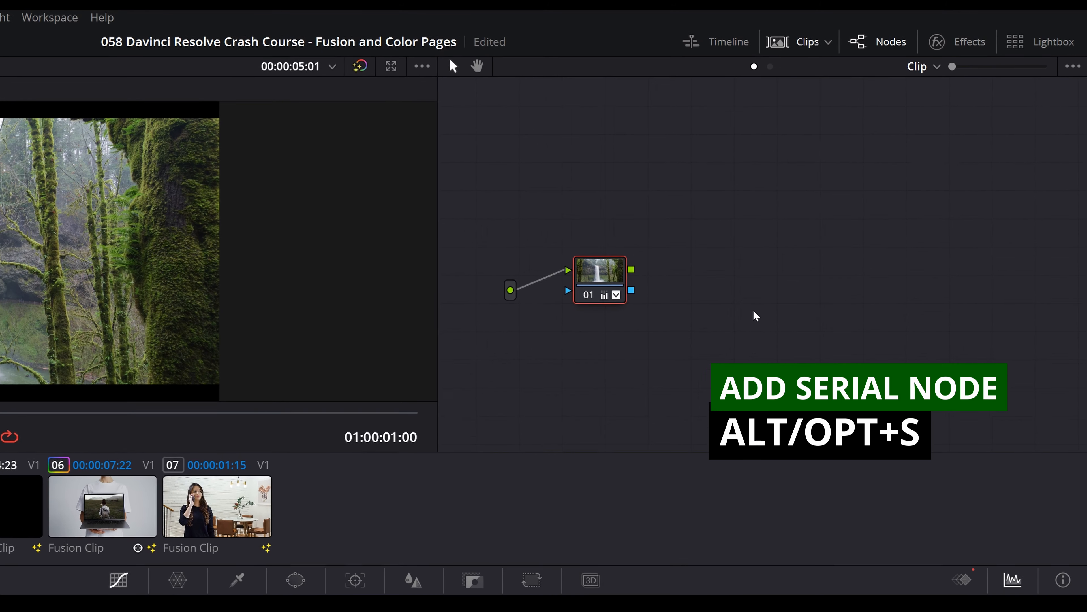
key(alt+s)
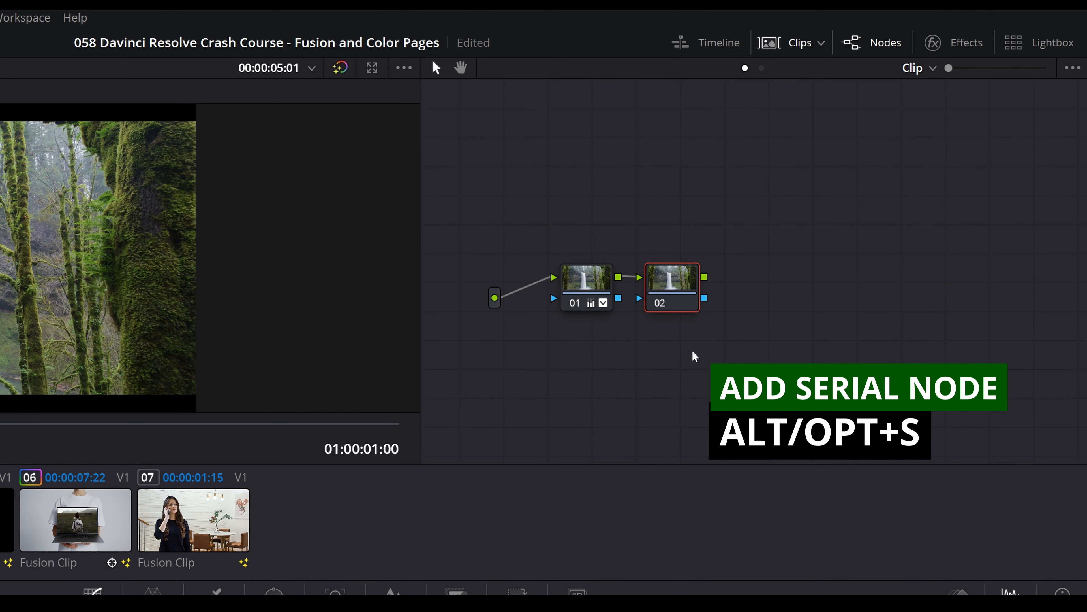
mouse_move(689, 273)
mouse_down()
mouse_move(713, 268)
mouse_move(689, 279)
mouse_up()
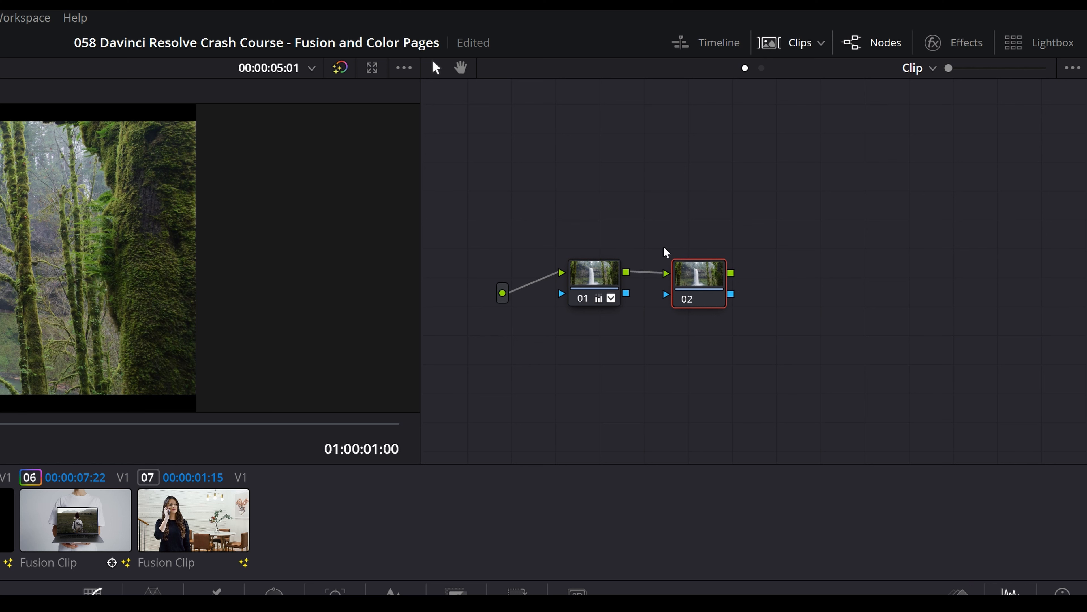
drag(641, 209, 549, 362)
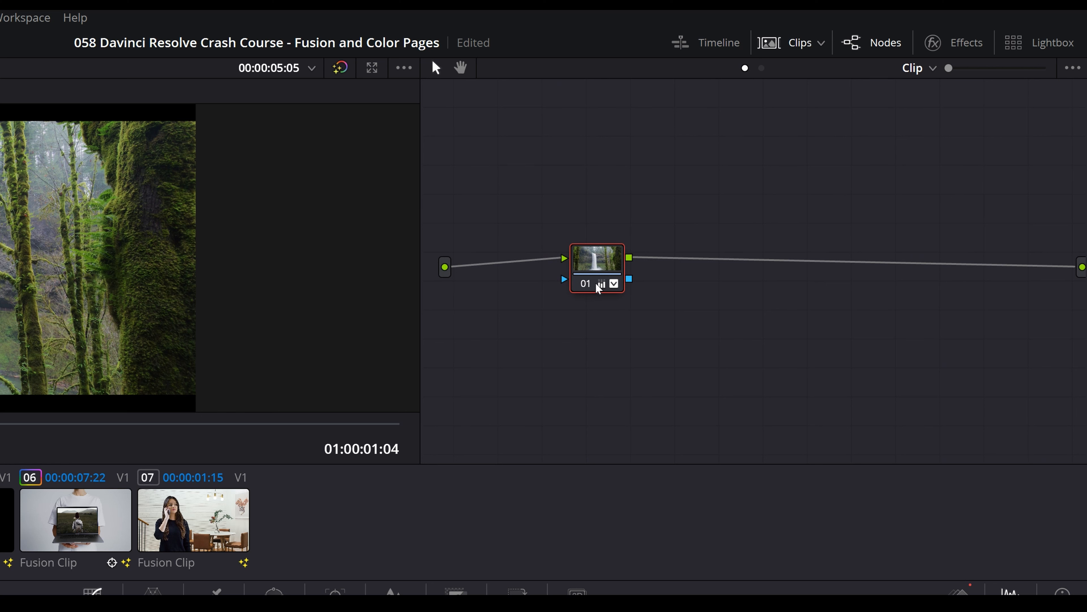
- Check the list of corrections stored in node 01 and reposition the node in the graph
mouse_move(603, 295)
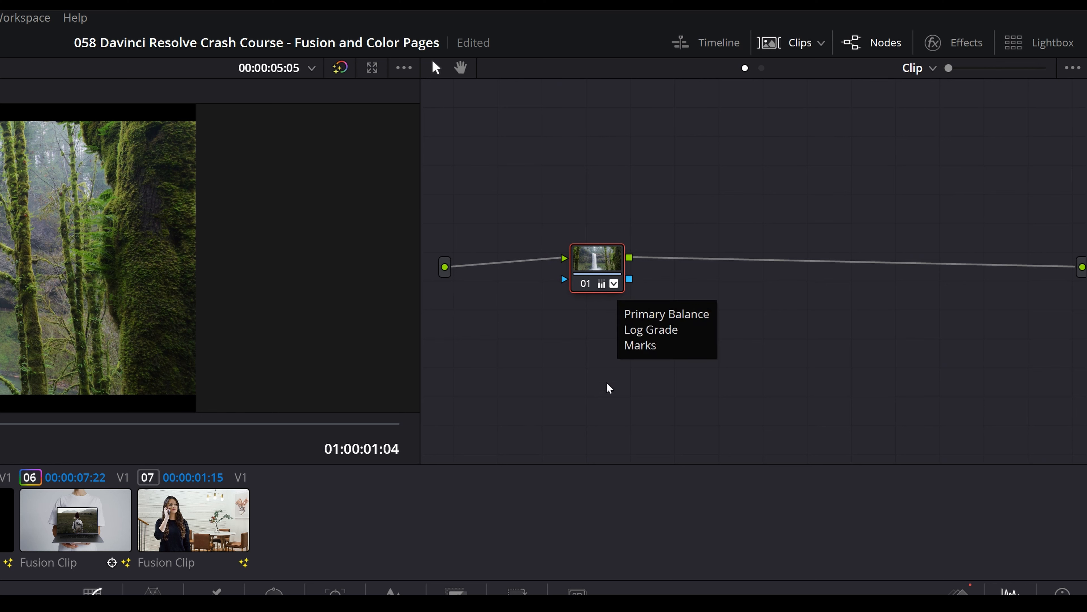
drag(575, 288, 624, 269)
drag(726, 356, 669, 353)
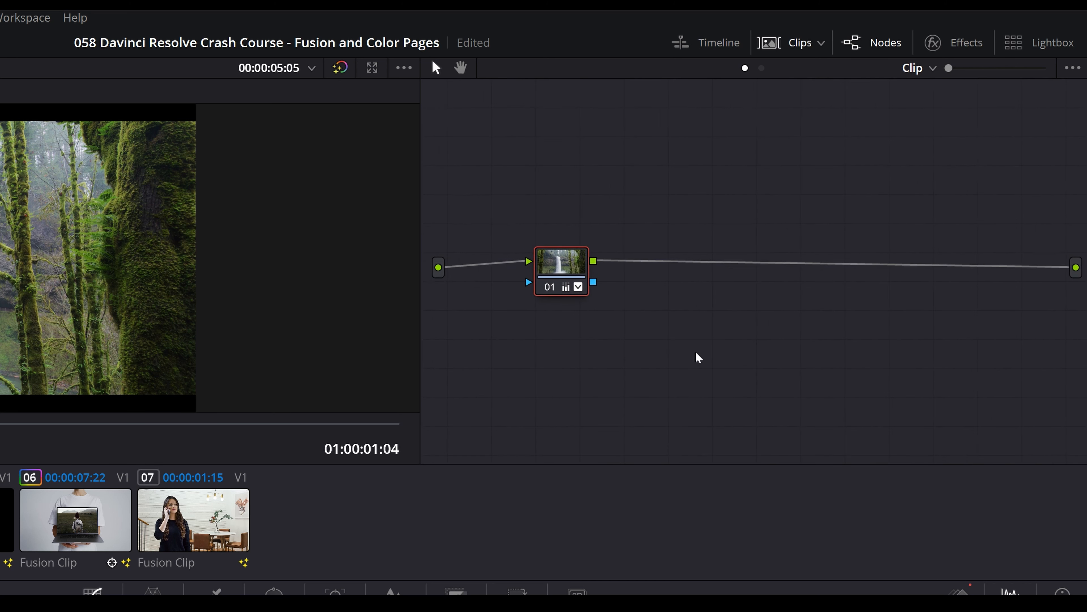
- Toggle node 01 off and on to compare the waterfall clip with and without its grade
mouse_move(554, 279)
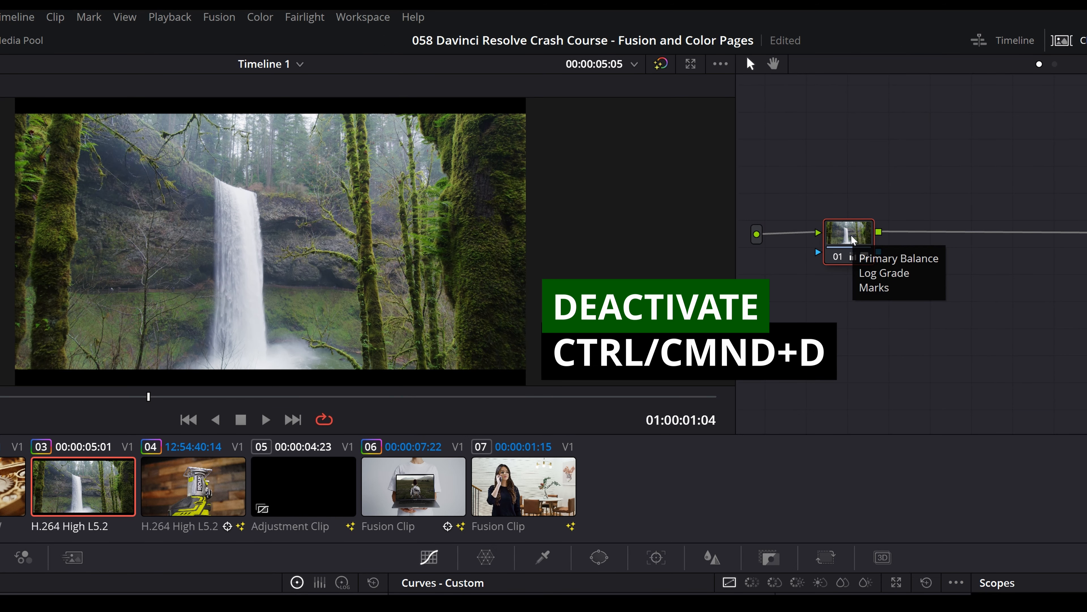
key(ctrl+d)
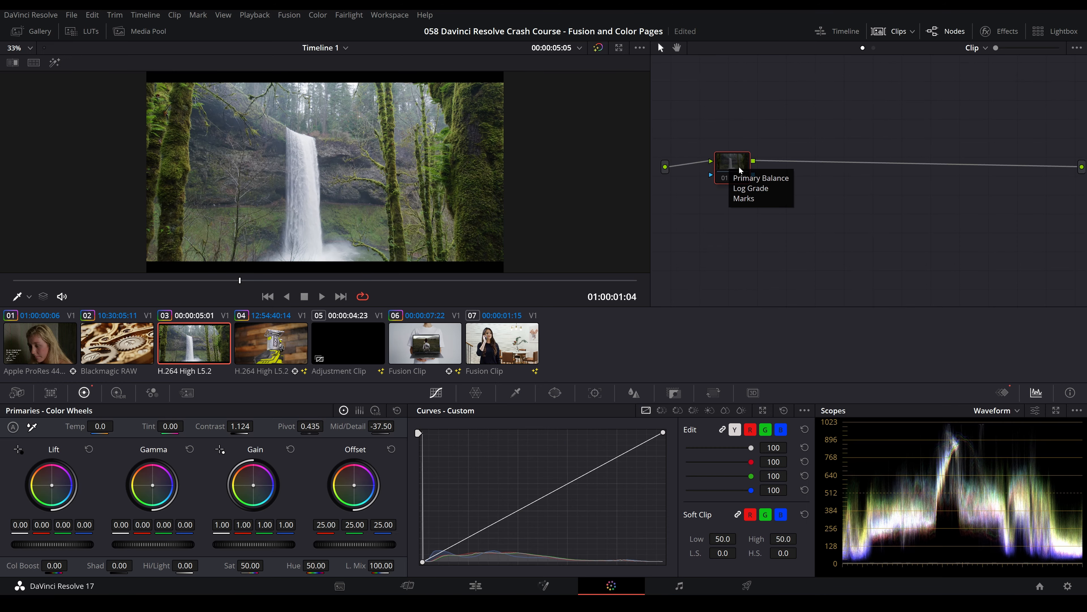
key(ctrl+s)
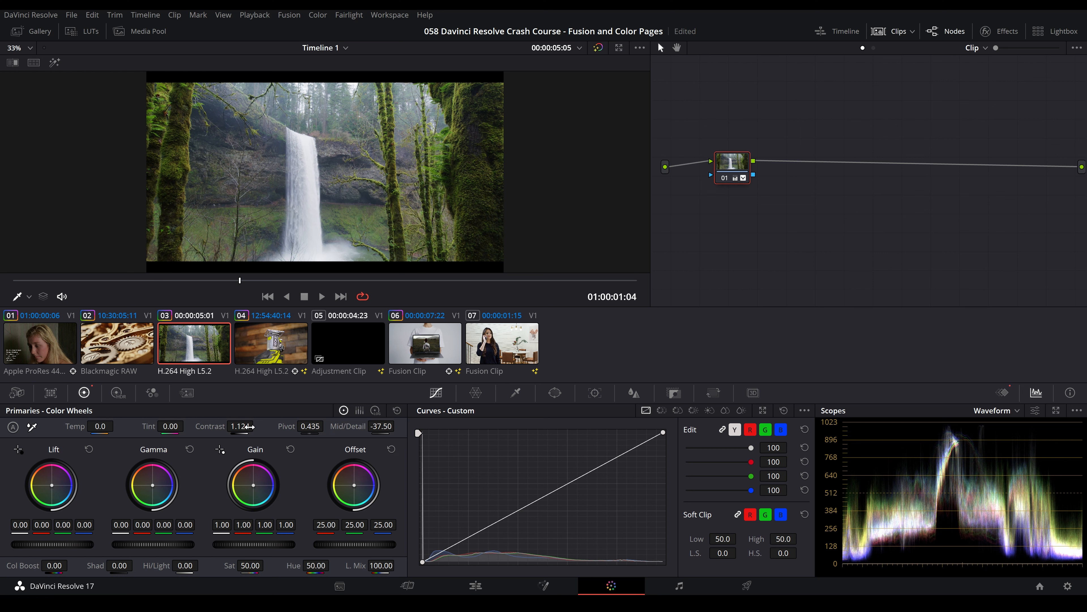
- Reset all Primaries adjustments on the waterfall clip's node 01
click(396, 411)
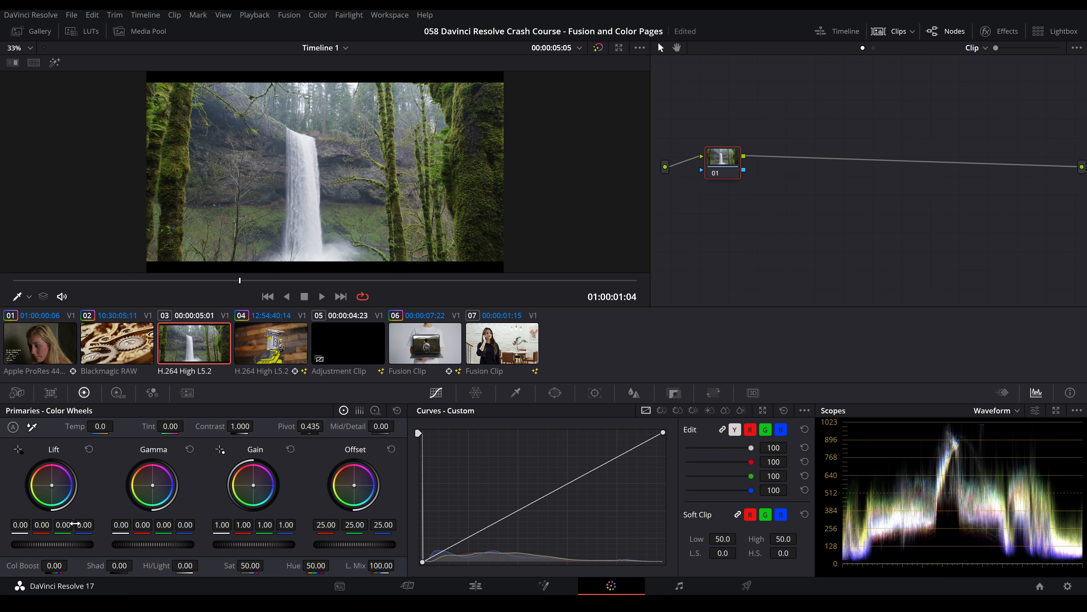
- Try lowering the overall gain to 0.57 on node 01, compare with the node disabled, and undo the change
drag(254, 544, 219, 544)
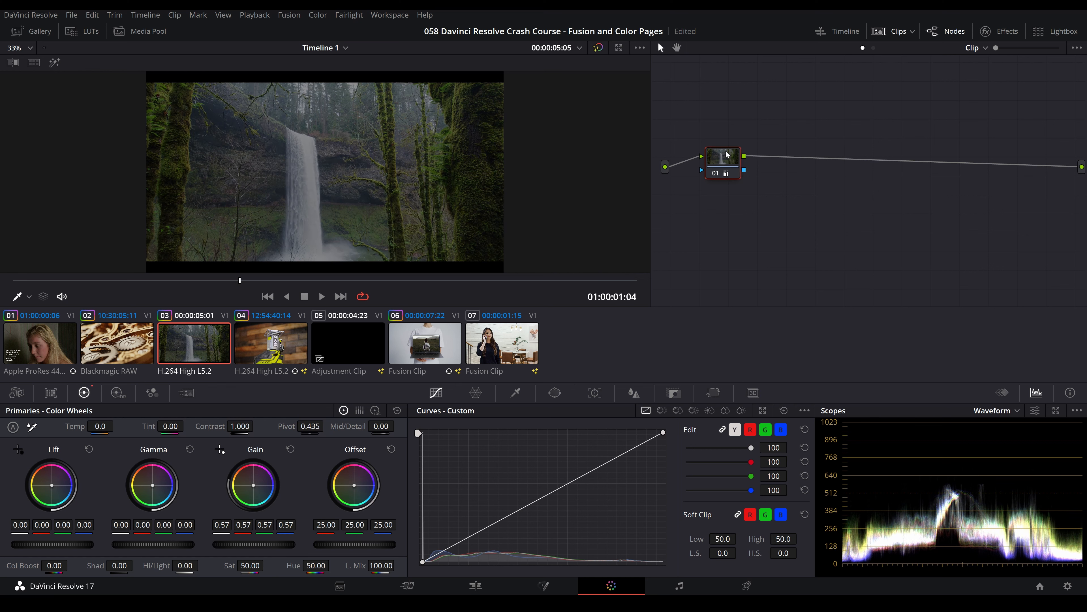
key(ctrl+d)
key(ctrl+z)
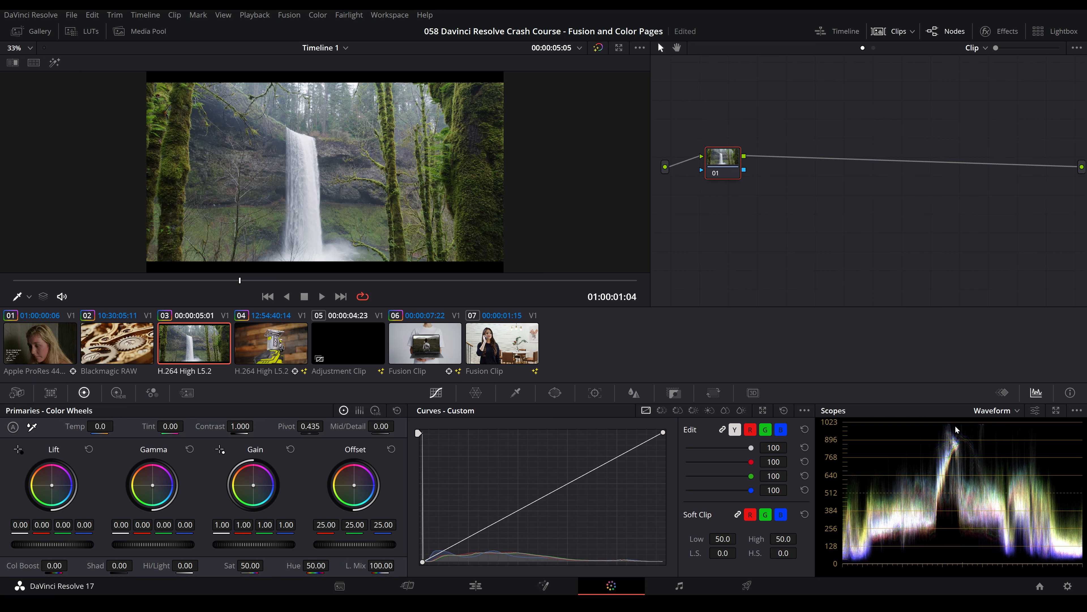
key(ctrl+z)
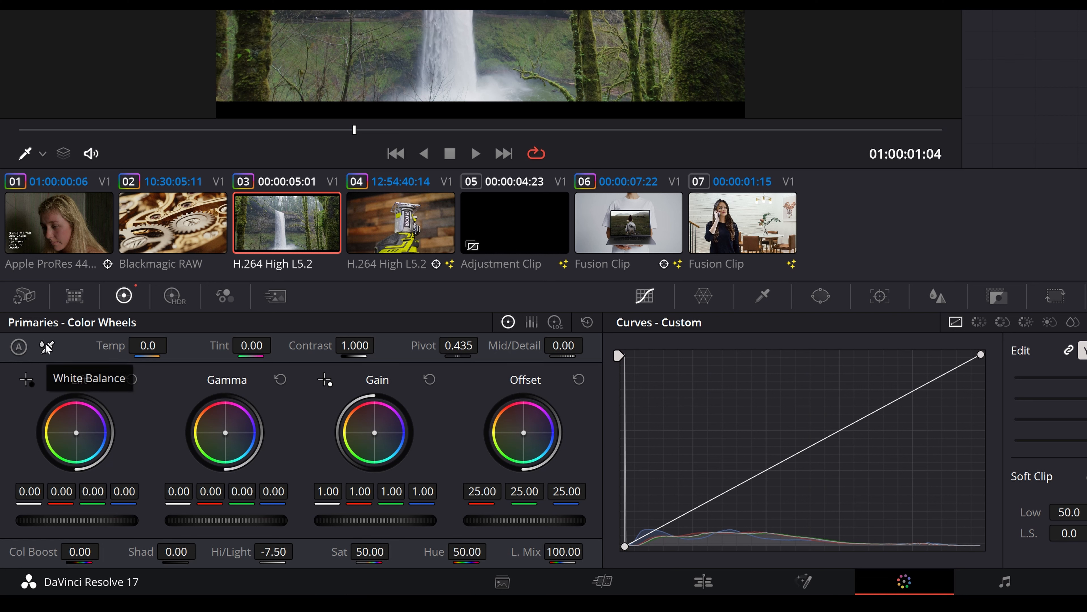
- White-balance the waterfall clip by sampling the white water of the falls, and fit the image back in the viewer
click(47, 348)
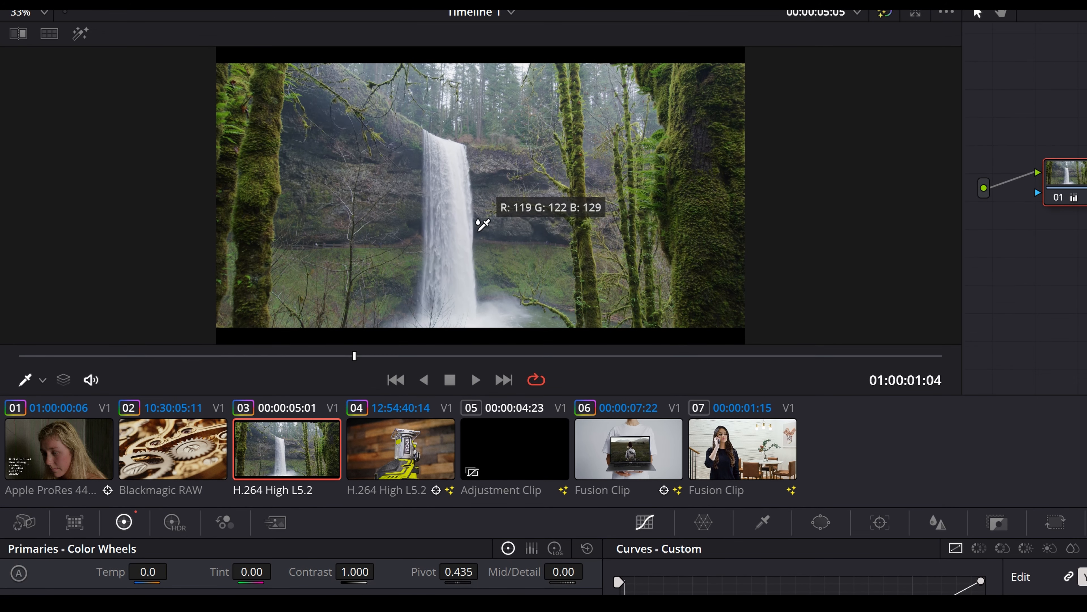
click(462, 206)
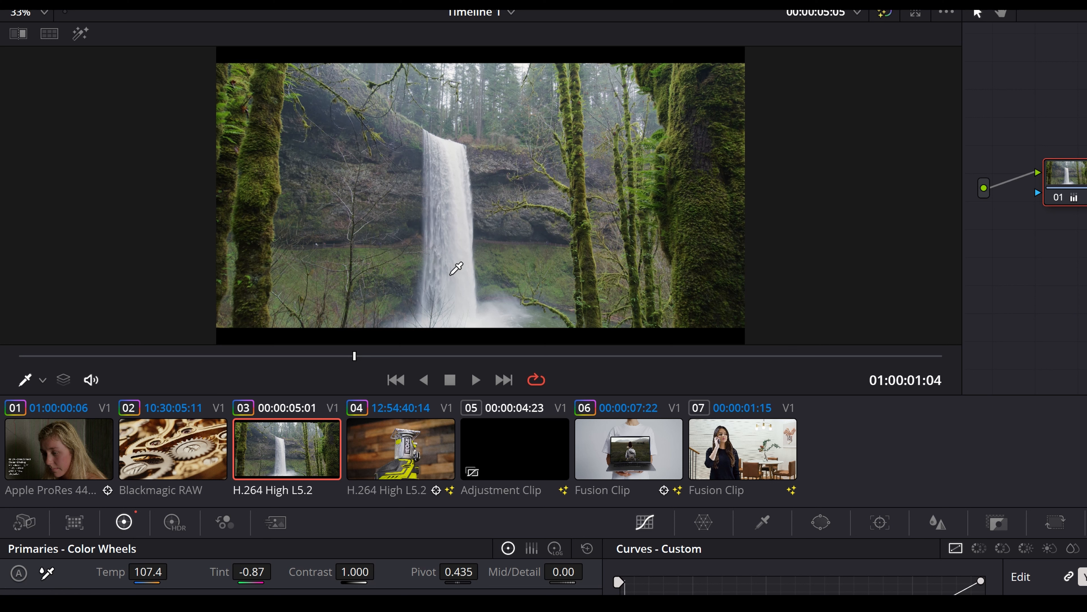
scroll(439, 282, up, 3)
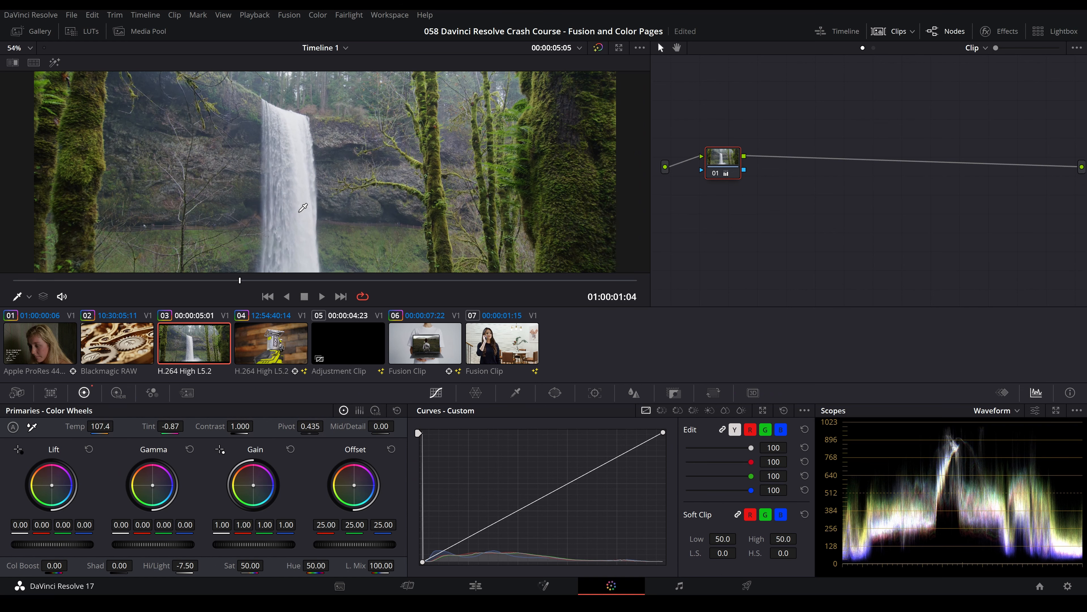
click(302, 208)
click(303, 208)
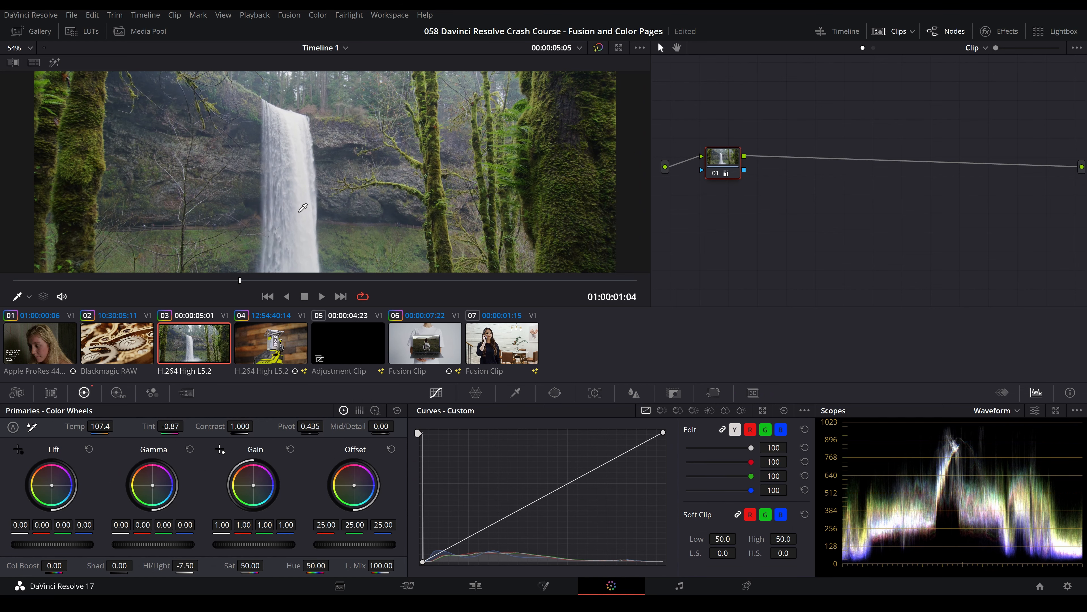
click(30, 48)
click(31, 68)
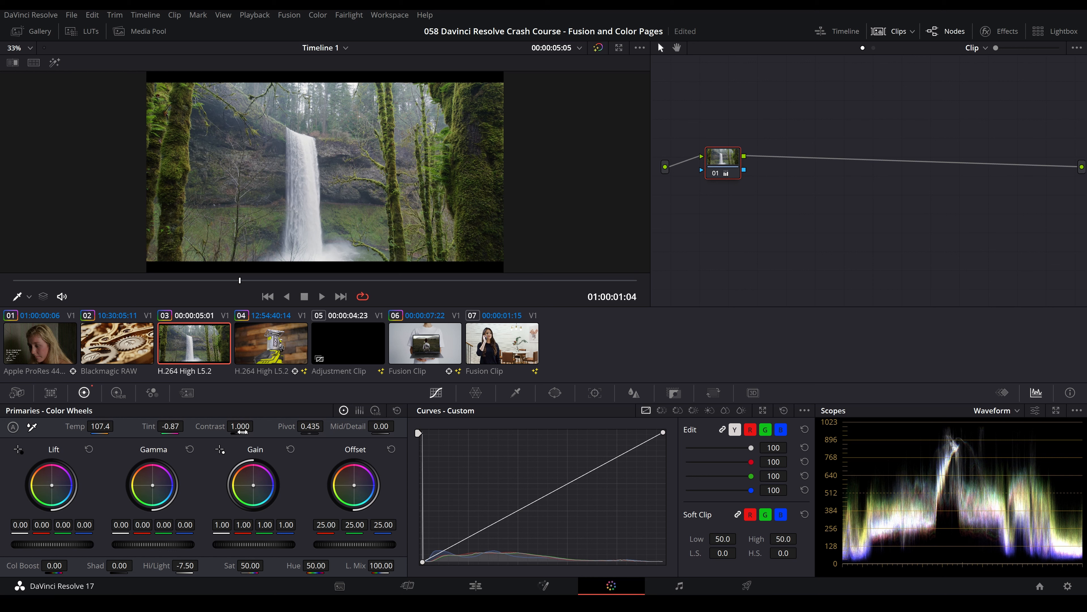
- Set the waterfall clip's contrast to 1.190 and its Mid/Detail to 0.50 in the primaries
drag(242, 431, 349, 431)
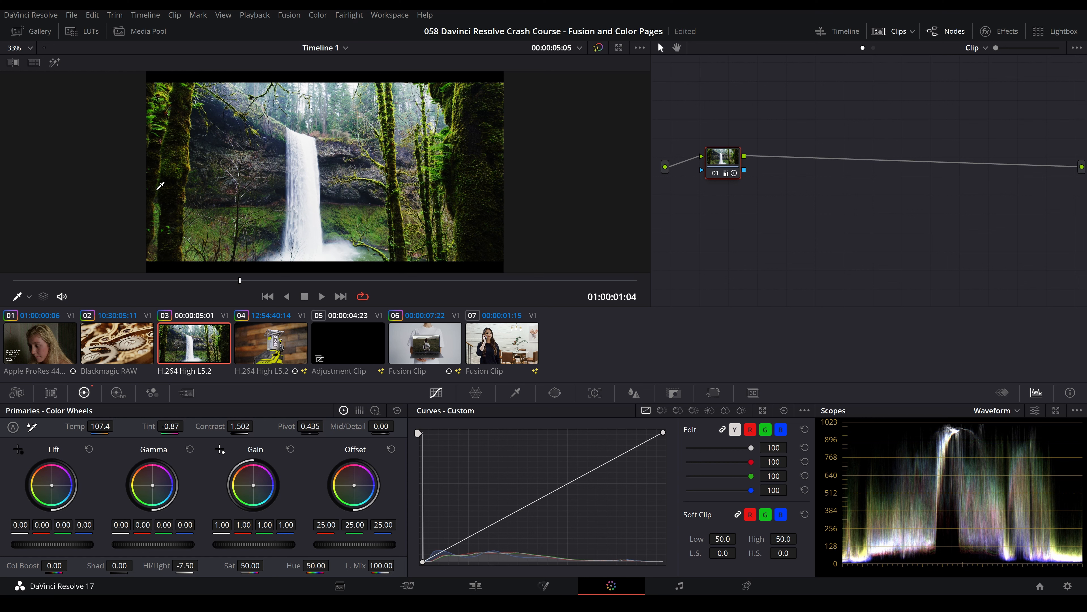
key(ctrl+z)
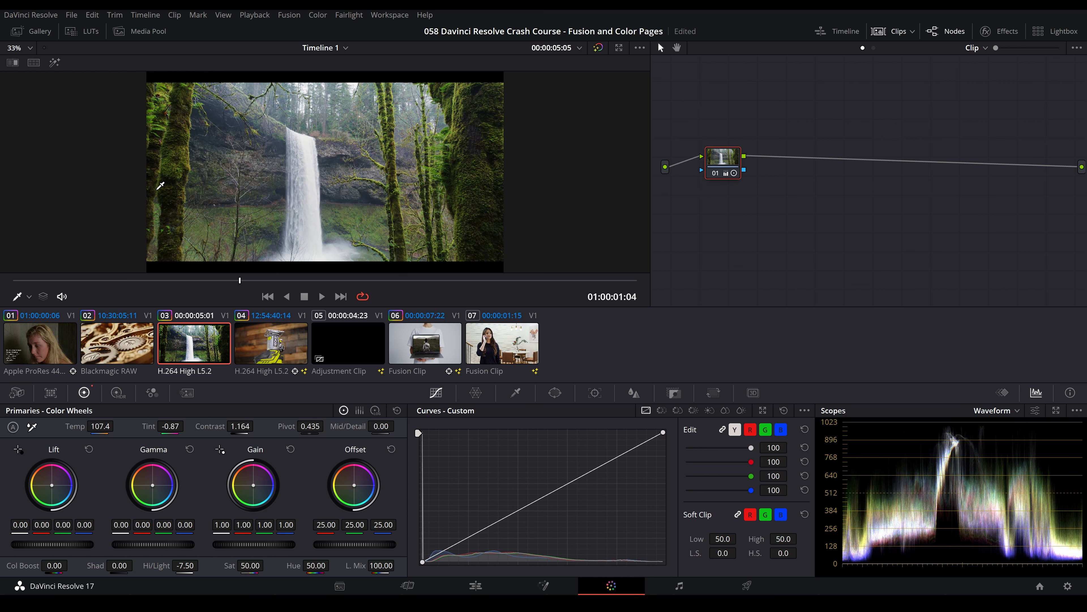
drag(207, 430, 242, 431)
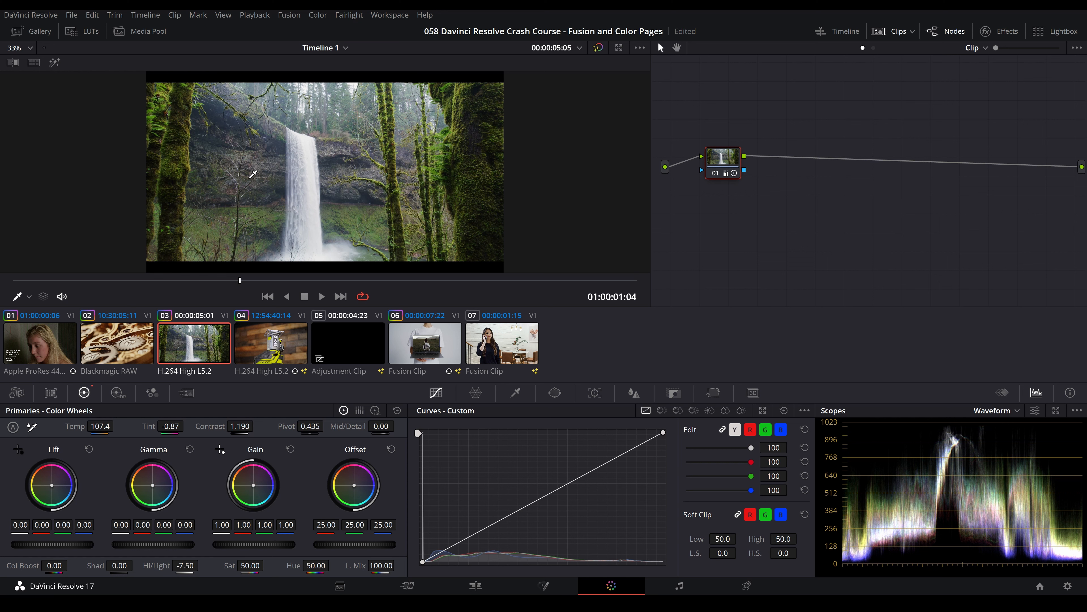
key(ctrl+s)
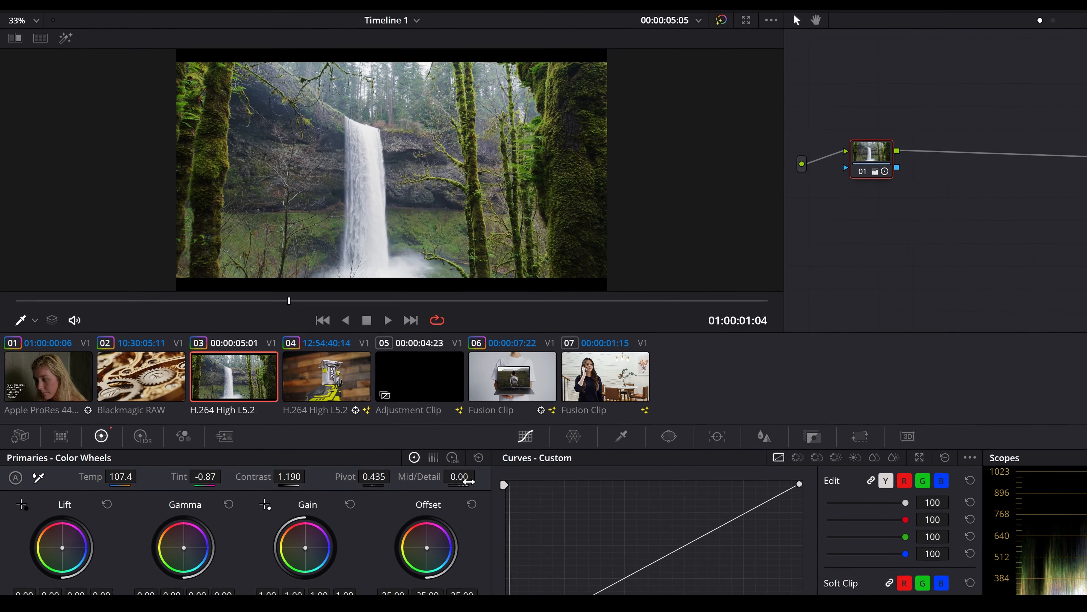
drag(469, 481, 469, 482)
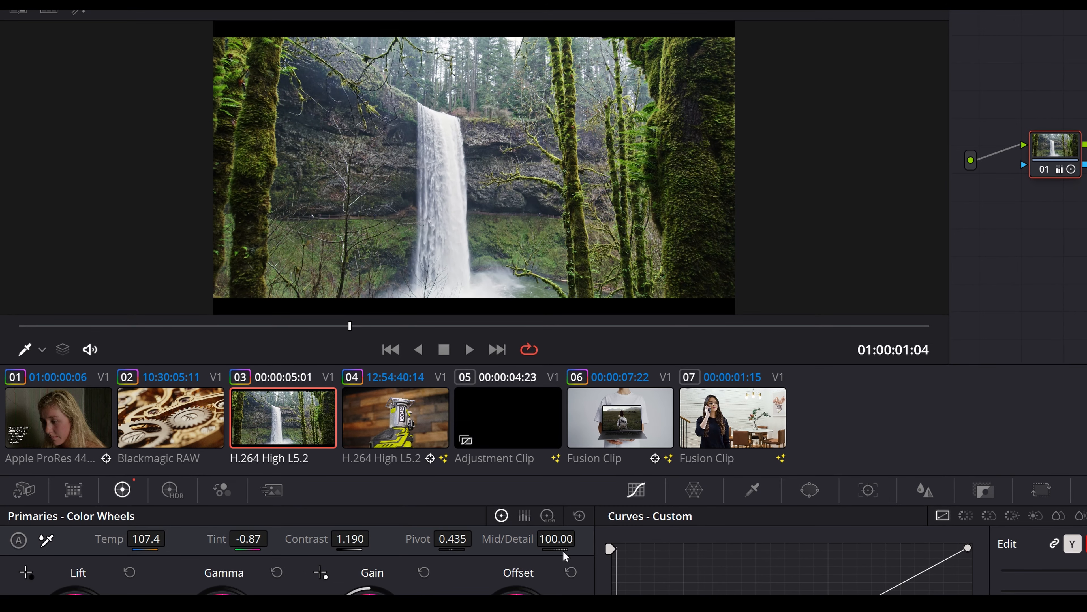
mouse_move(558, 553)
mouse_down()
mouse_move(536, 550)
mouse_move(568, 541)
mouse_move(556, 540)
mouse_up()
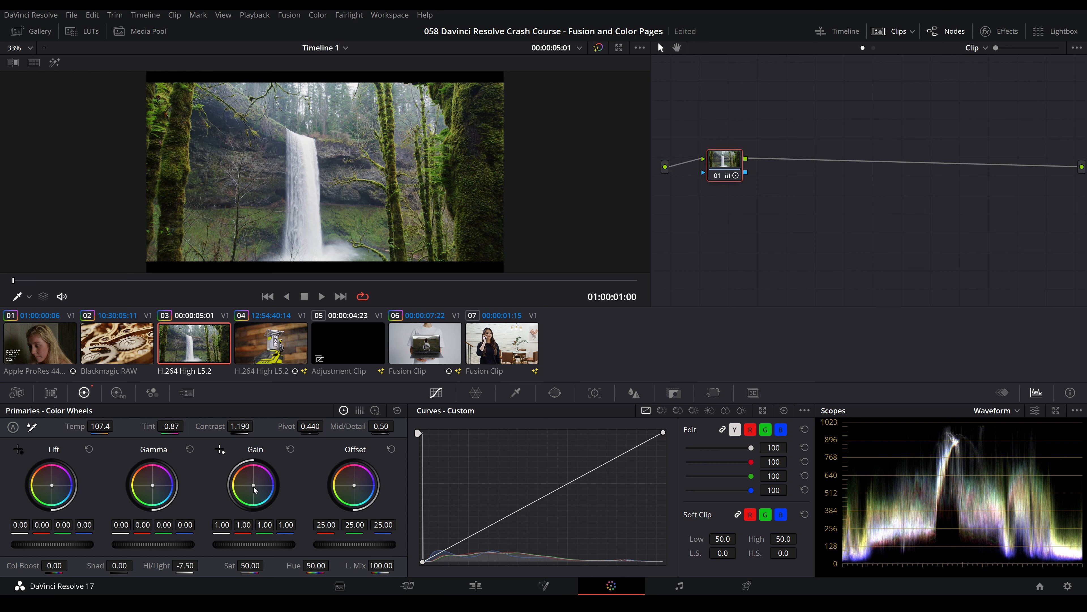
- Try pushing the gain color balance towards blue and shifting the lift color balance, undoing each change
drag(253, 489, 252, 494)
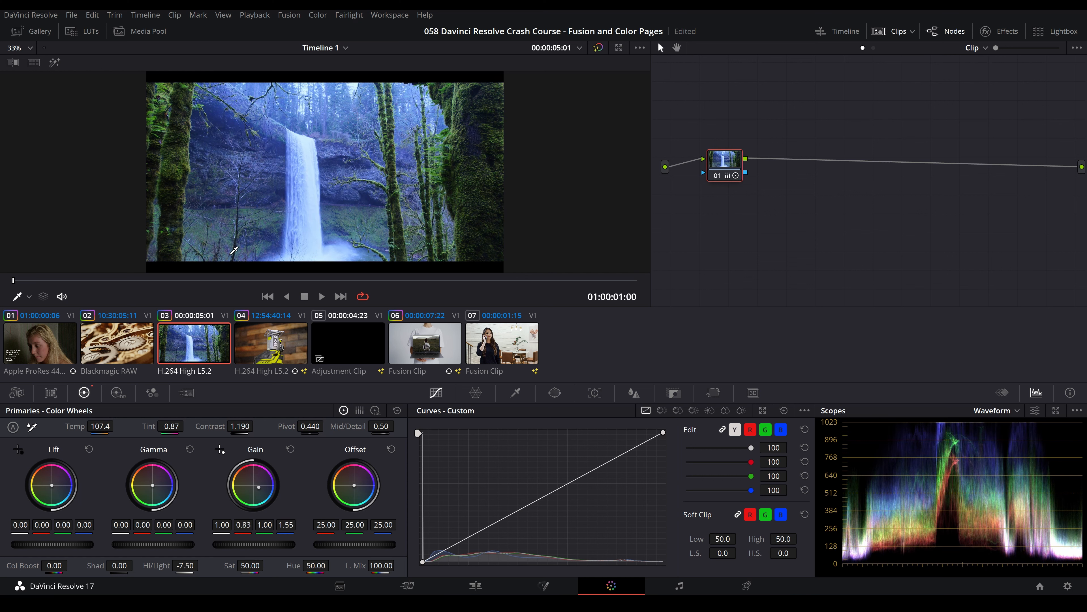
key(ctrl+z)
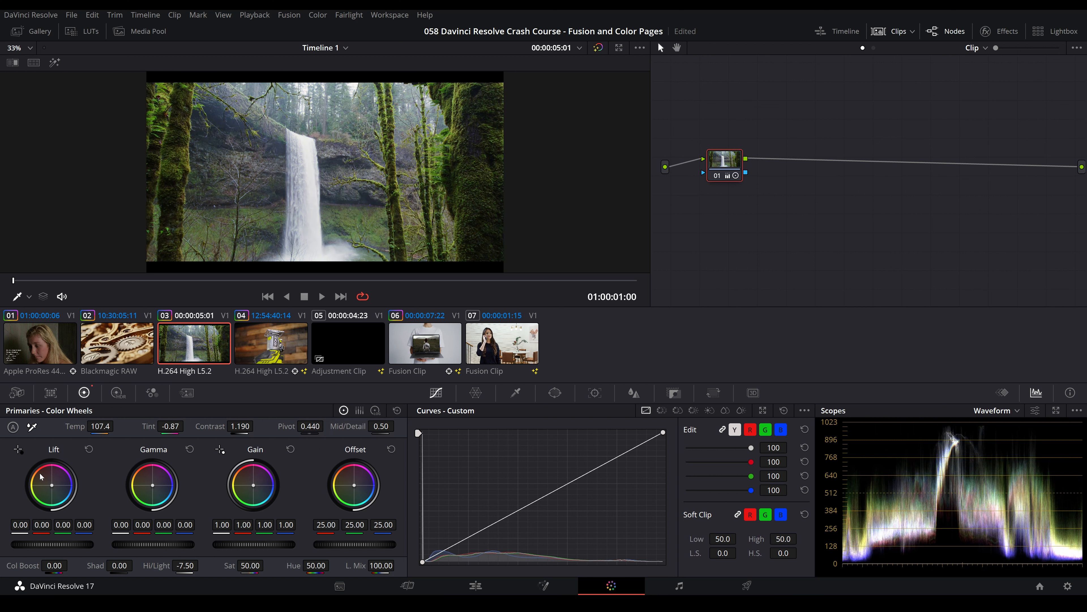
drag(54, 491, 160, 546)
key(ctrl+z)
double_click(167, 544)
- Disable all nodes in the Blackmagic RAW clip's graph, and select its node 01
key(Up)
drag(923, 185, 925, 216)
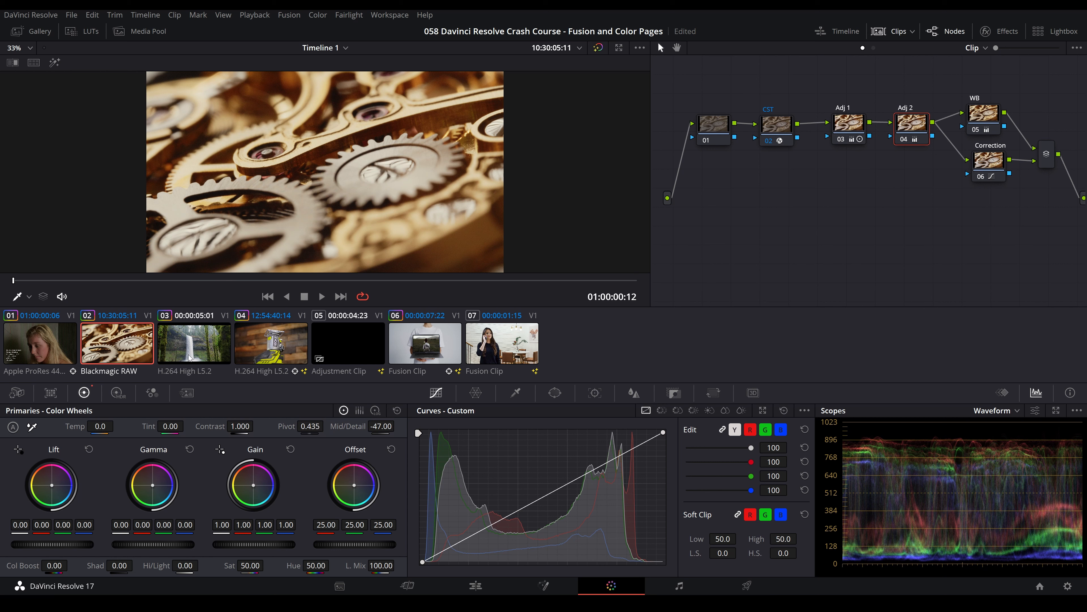
mouse_move(948, 202)
mouse_down()
mouse_move(902, 212)
mouse_move(909, 201)
mouse_move(903, 216)
mouse_move(936, 217)
mouse_up()
drag(1052, 80, 694, 261)
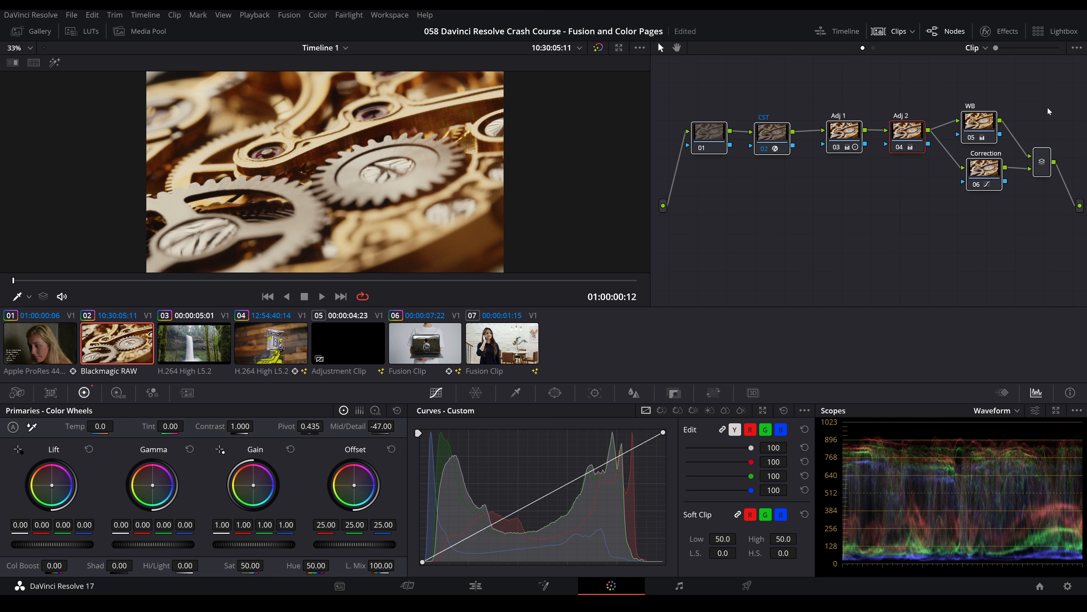
drag(1064, 72, 681, 227)
key(ctrl+d)
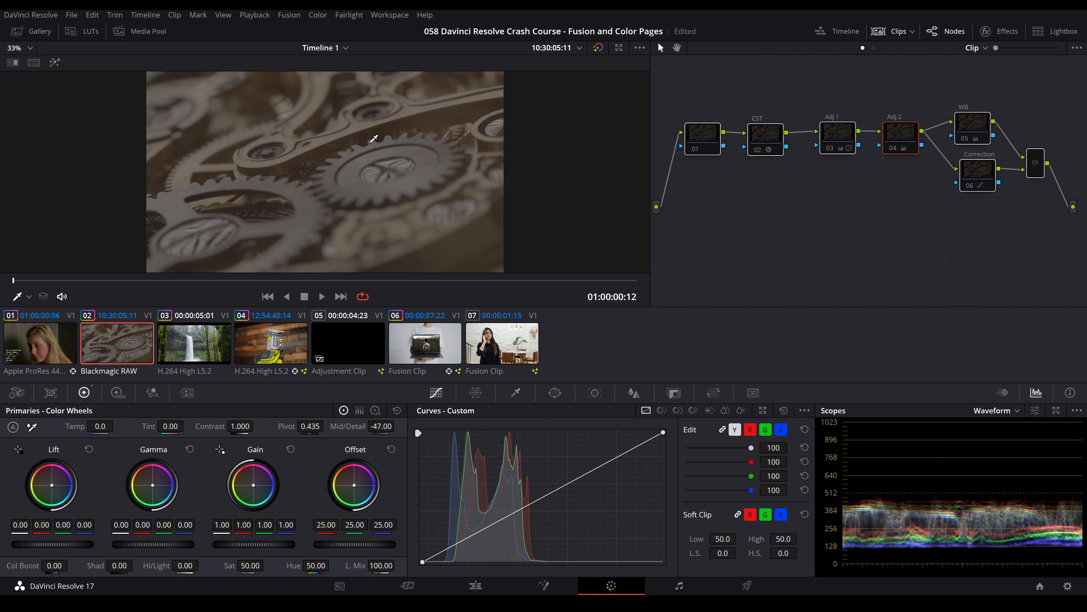
click(718, 154)
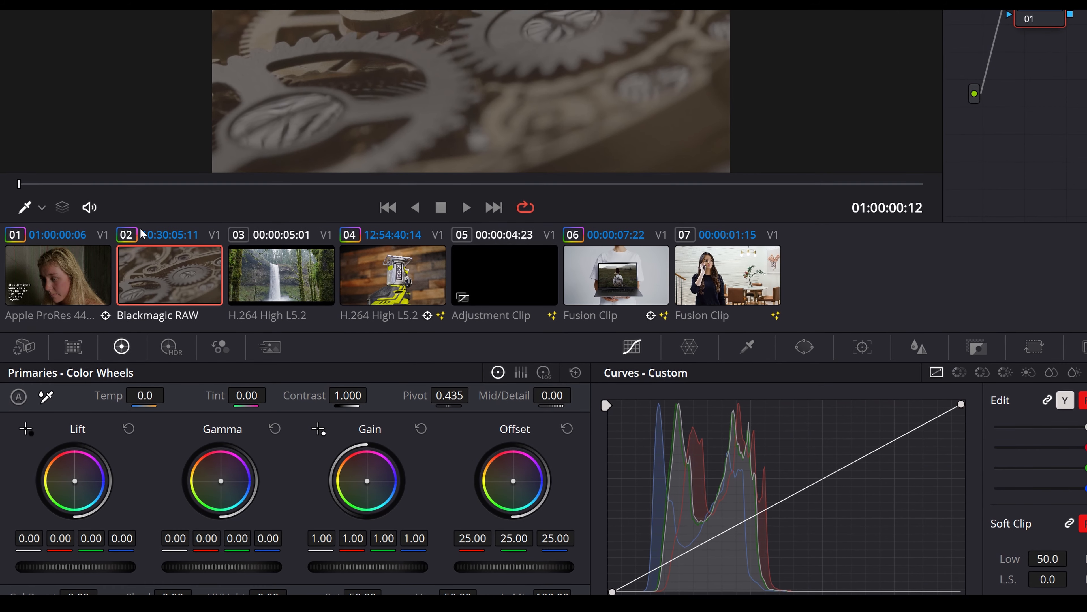
- Look through the waterfall, power tool, adjustment and laptop Fusion clips to compare their grade indicators and node graphs
click(249, 279)
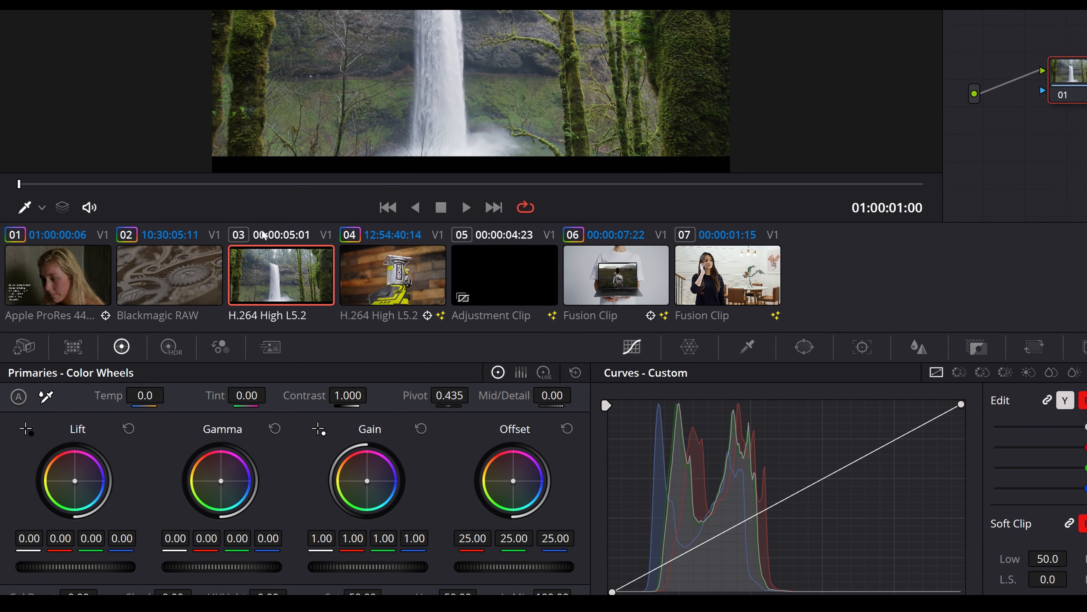
click(394, 253)
click(487, 261)
click(628, 262)
click(397, 281)
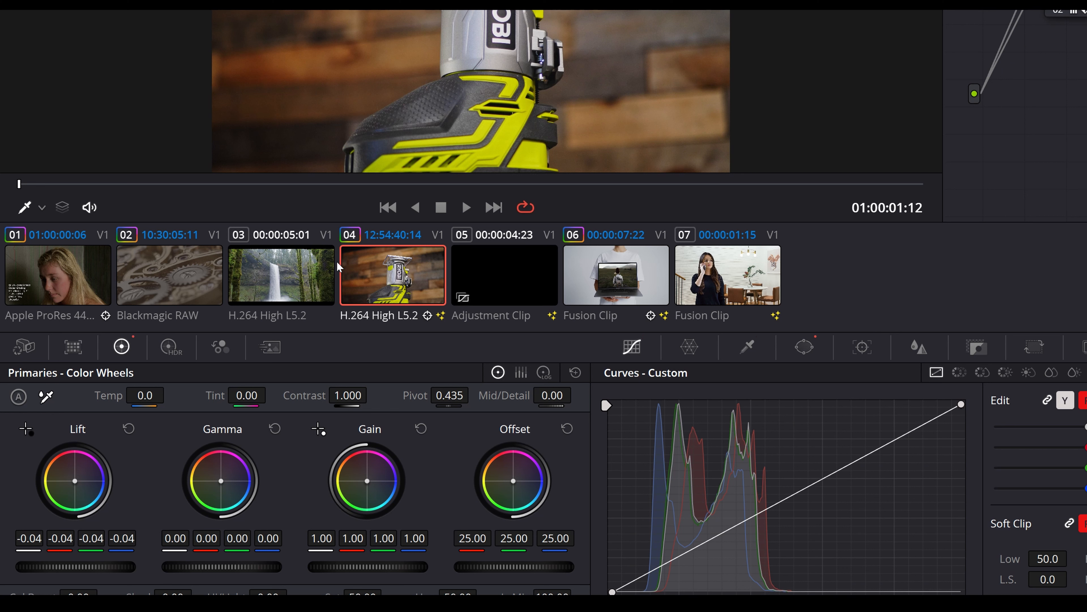
- Reposition node 01 in the waterfall clip's graph and return to the Blackmagic RAW clip
click(277, 295)
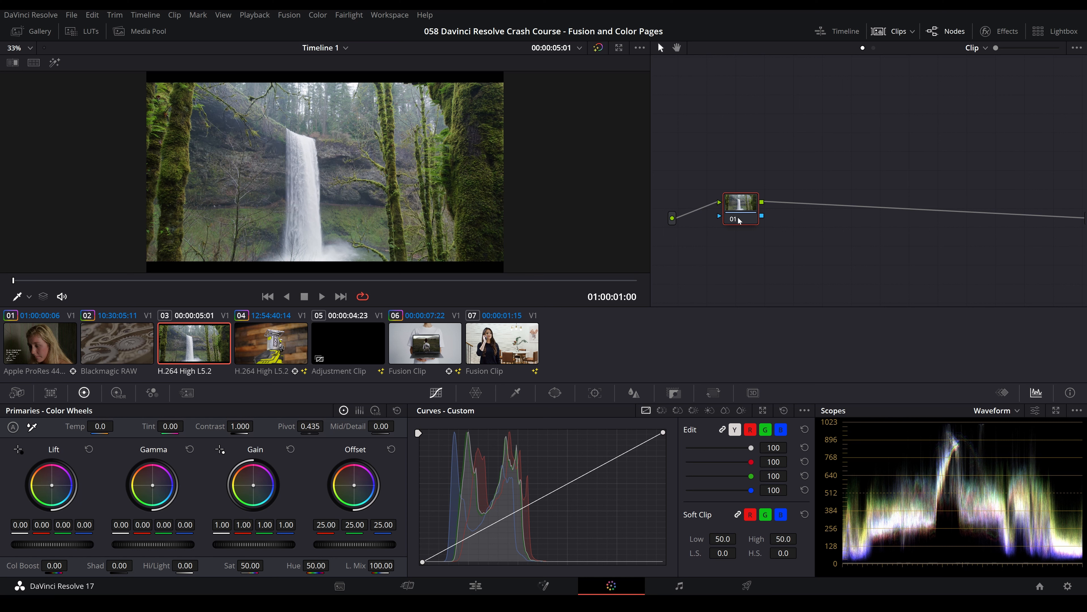
drag(740, 219, 757, 195)
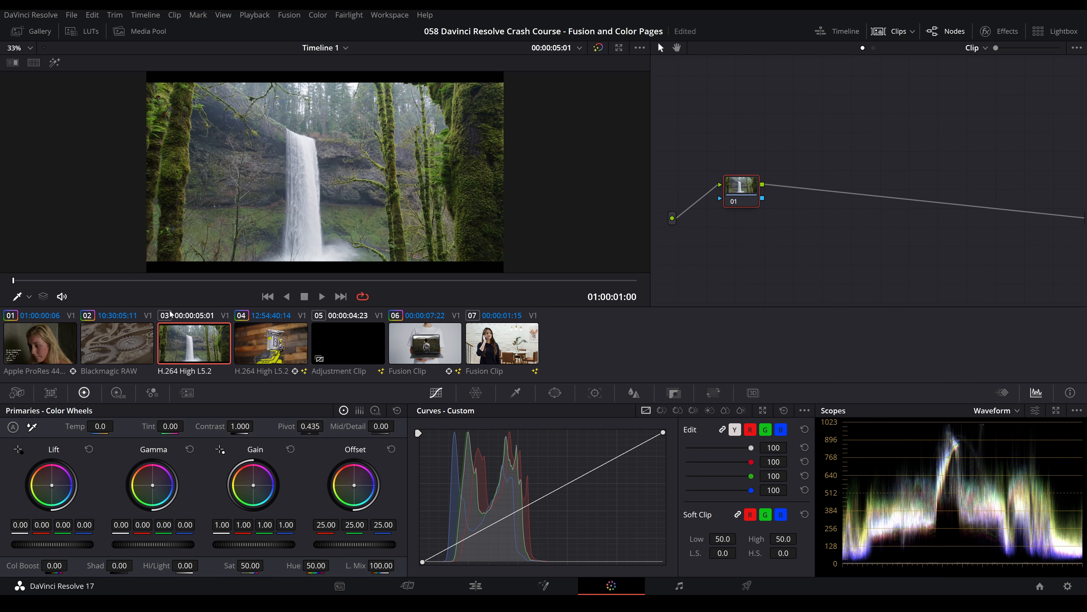
click(134, 348)
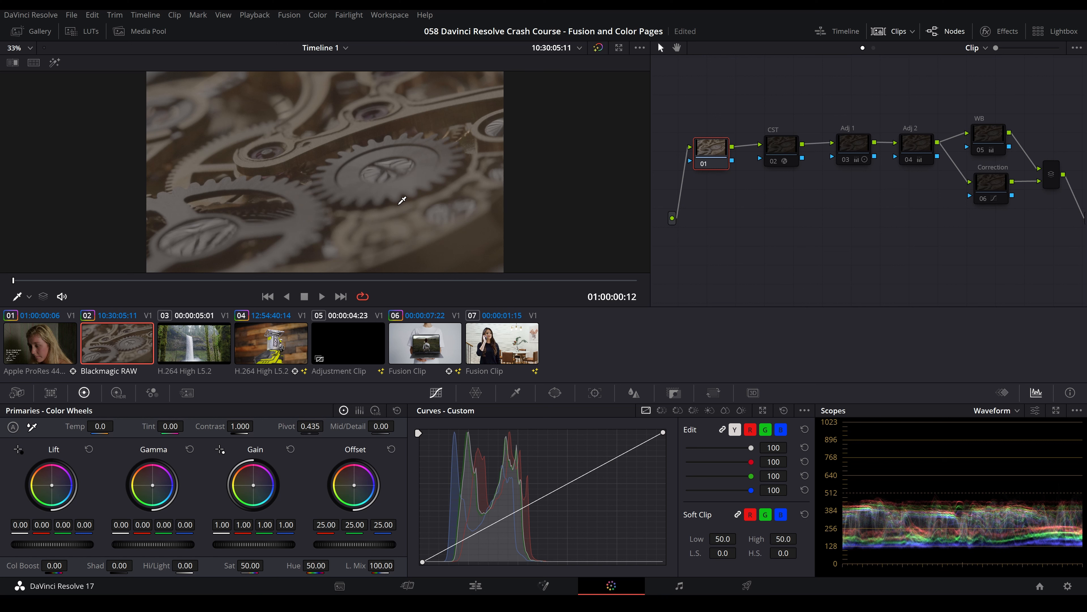
- Enable the CST node and review its Color Space Transform input color space and input gamma options, choosing DaVinci Intermediate as the gamma
click(787, 147)
key(ctrl+d)
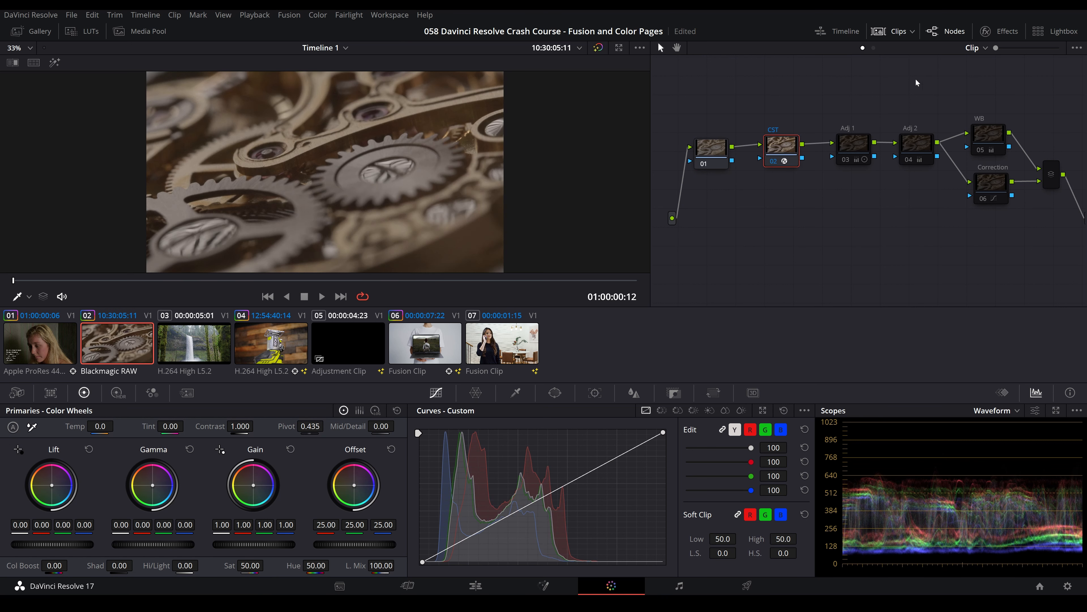
click(1004, 21)
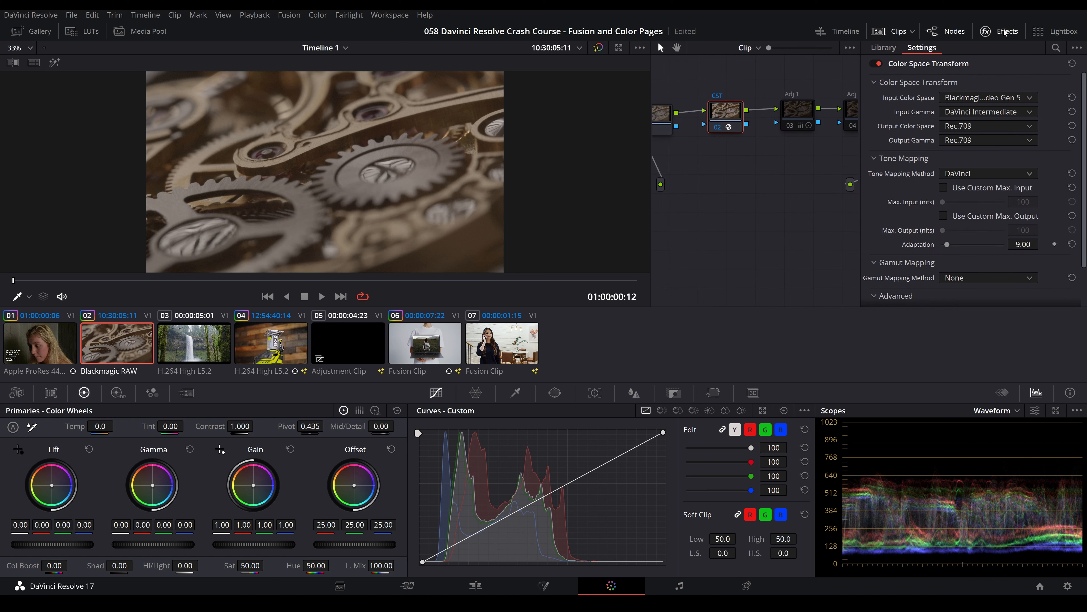
click(966, 100)
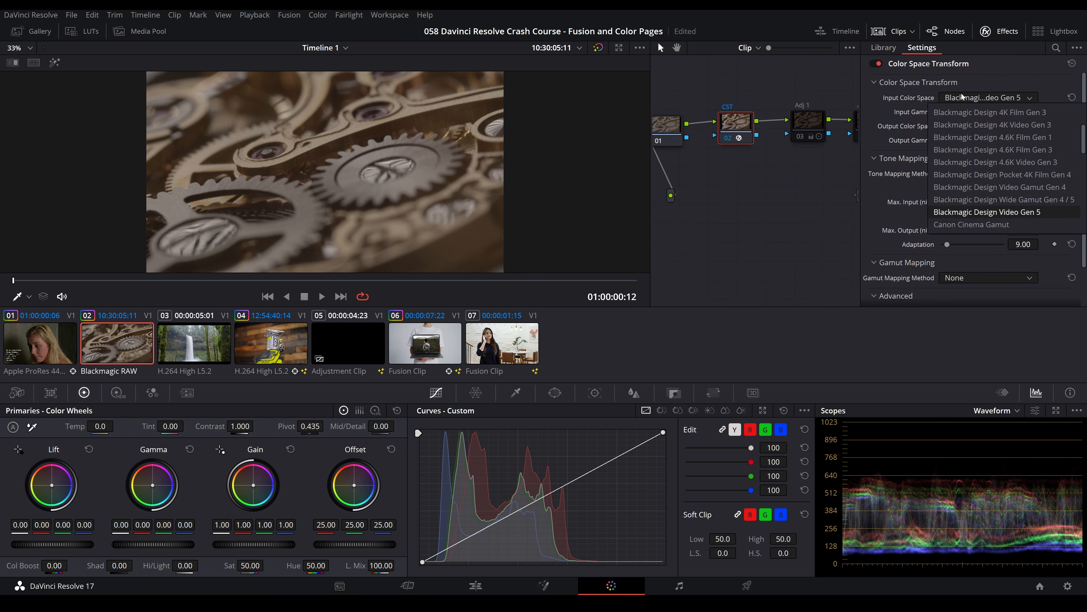
click(910, 102)
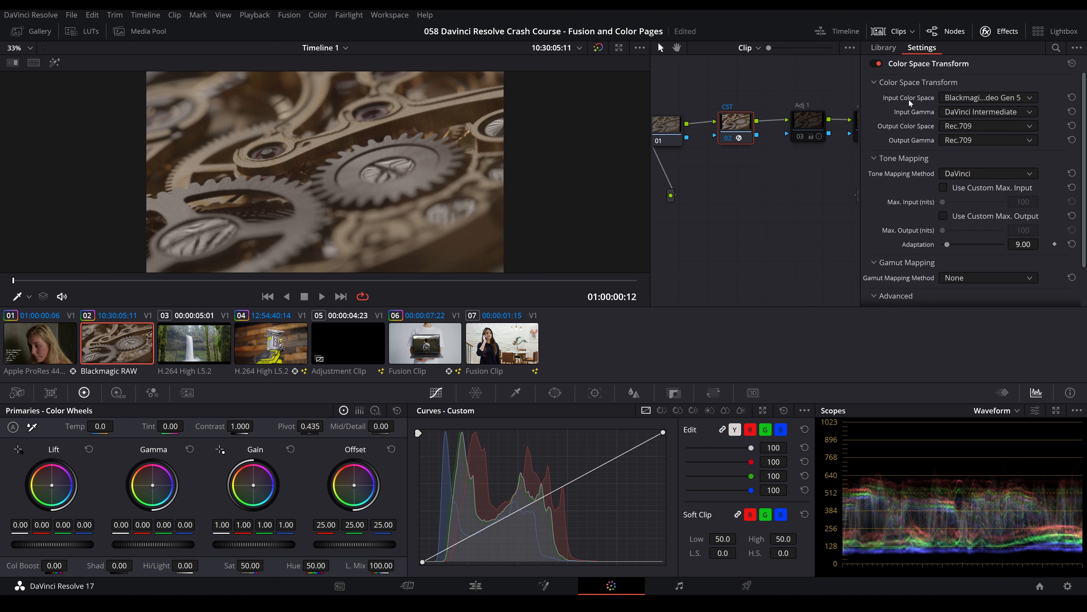
click(954, 114)
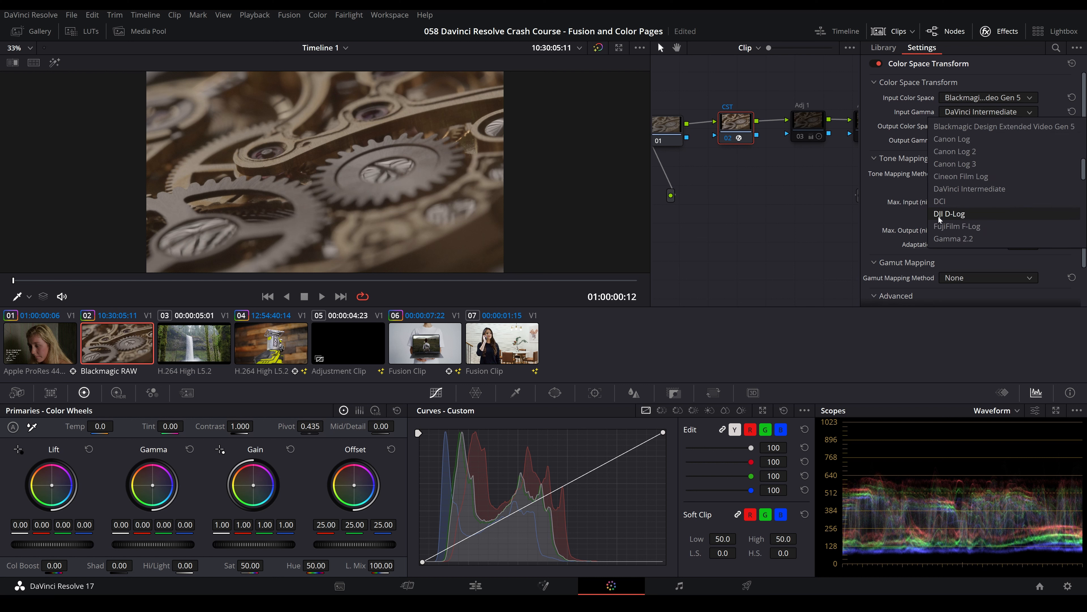
click(967, 189)
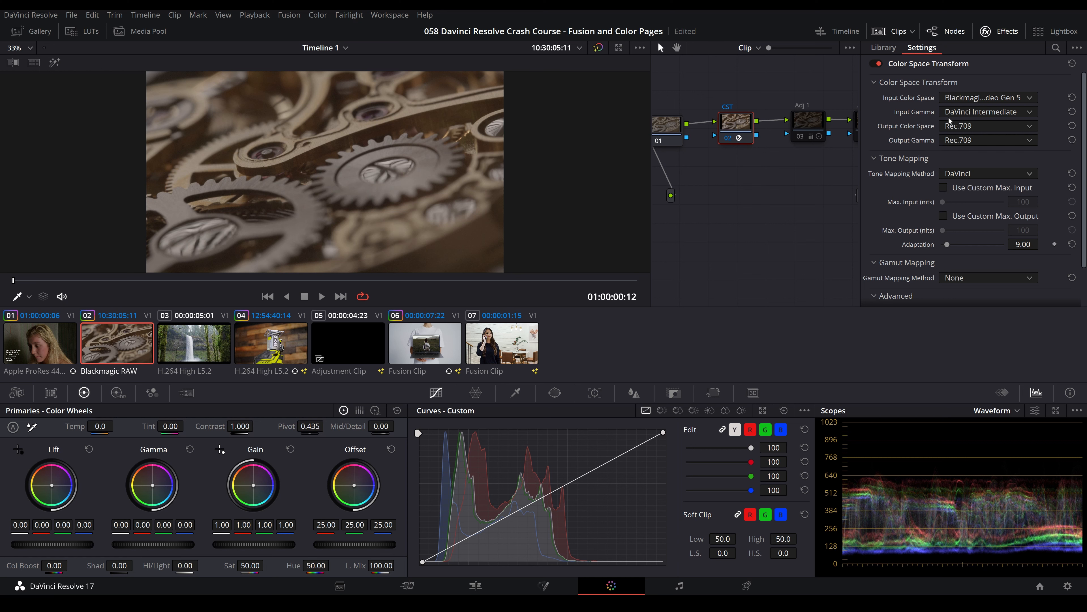
click(998, 32)
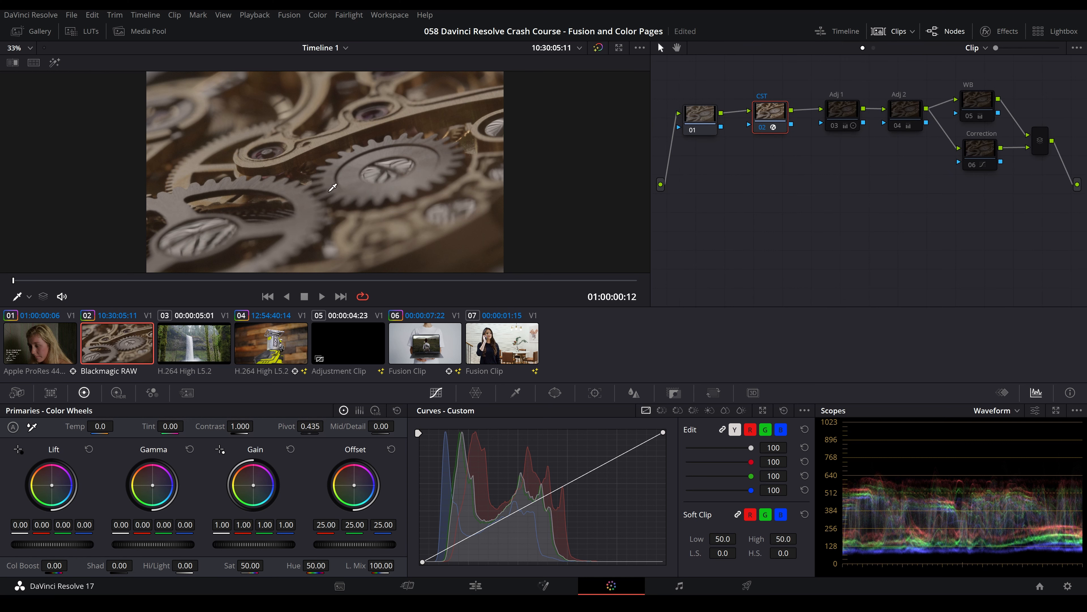
- Nudge the CST node and toggle it off and on to compare the image with and without the color space transform
drag(768, 110, 766, 115)
key(ctrl+d)
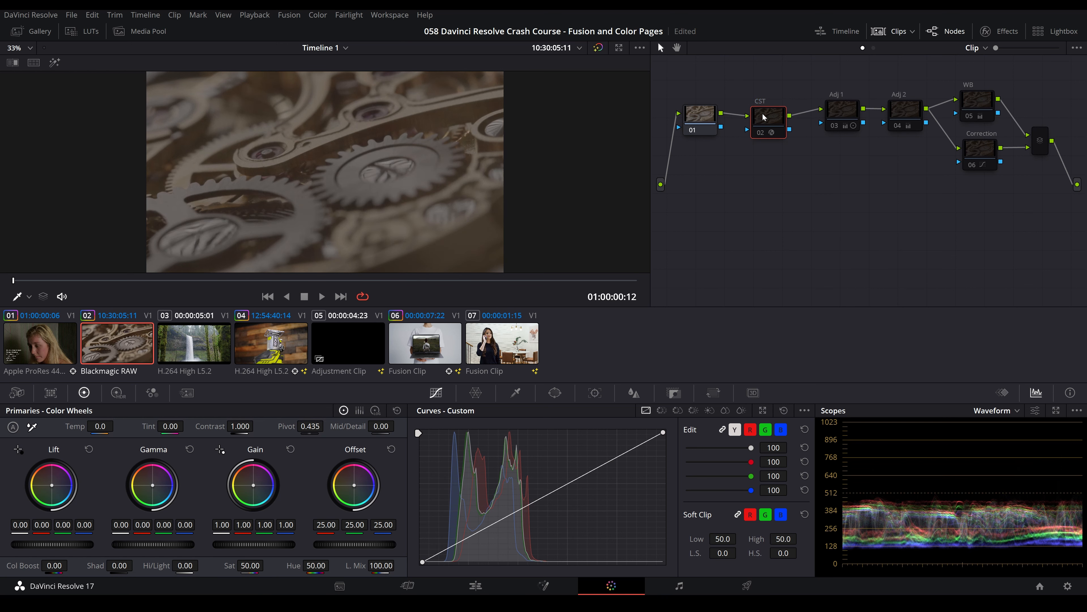
key(ctrl+d)
key(ctrl+d)
key(ctrl+d)
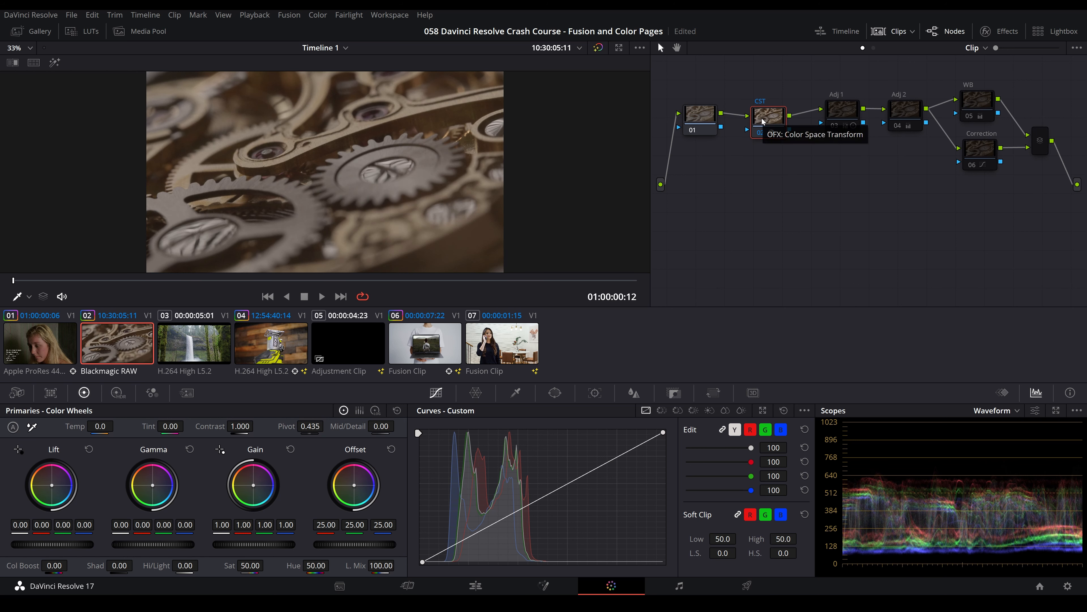
- Align the Adj 1 node with the CST node and enable it, trying a gain of 1.73 and undoing that gain change
drag(845, 110, 843, 117)
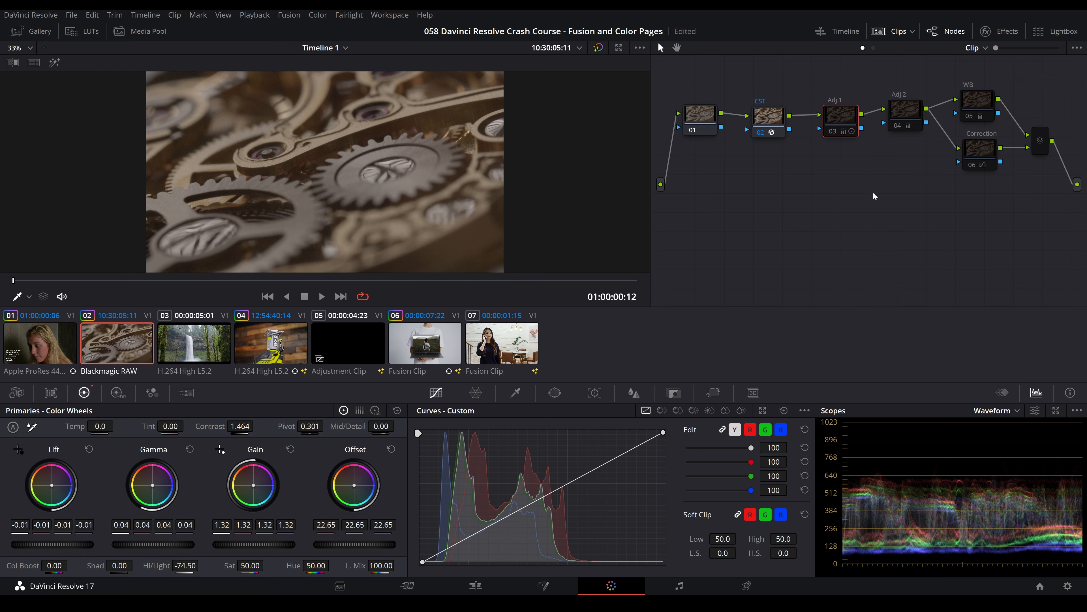
key(ctrl+d)
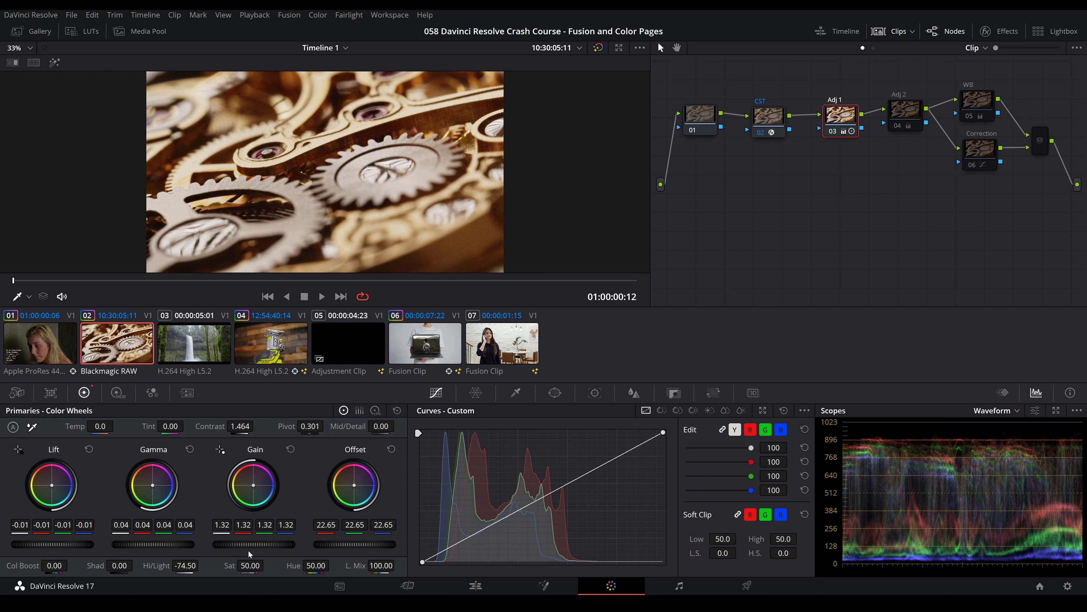
drag(238, 547, 283, 547)
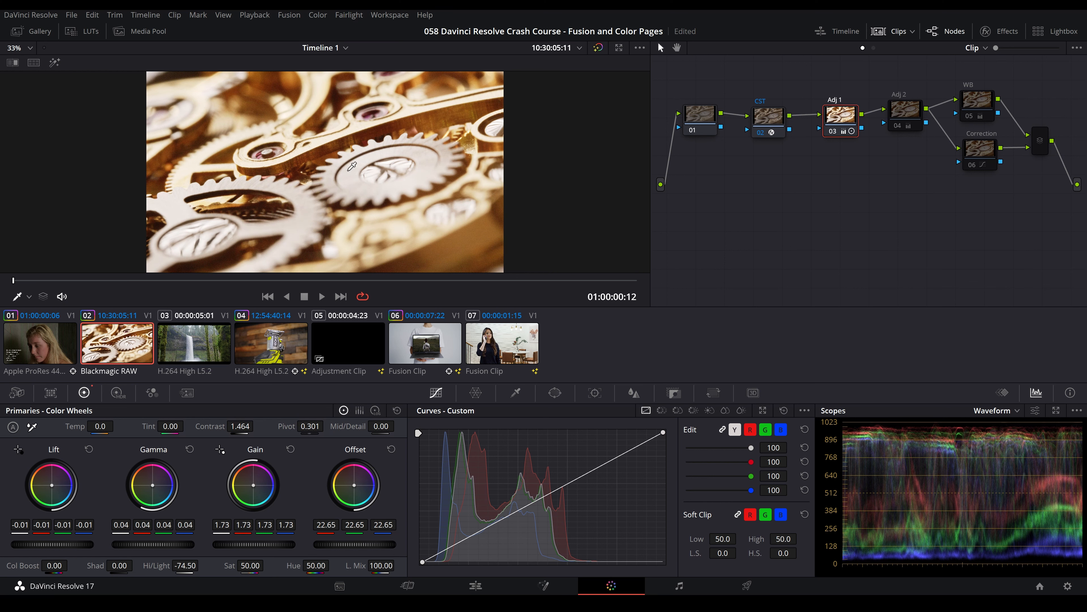
key(ctrl+z)
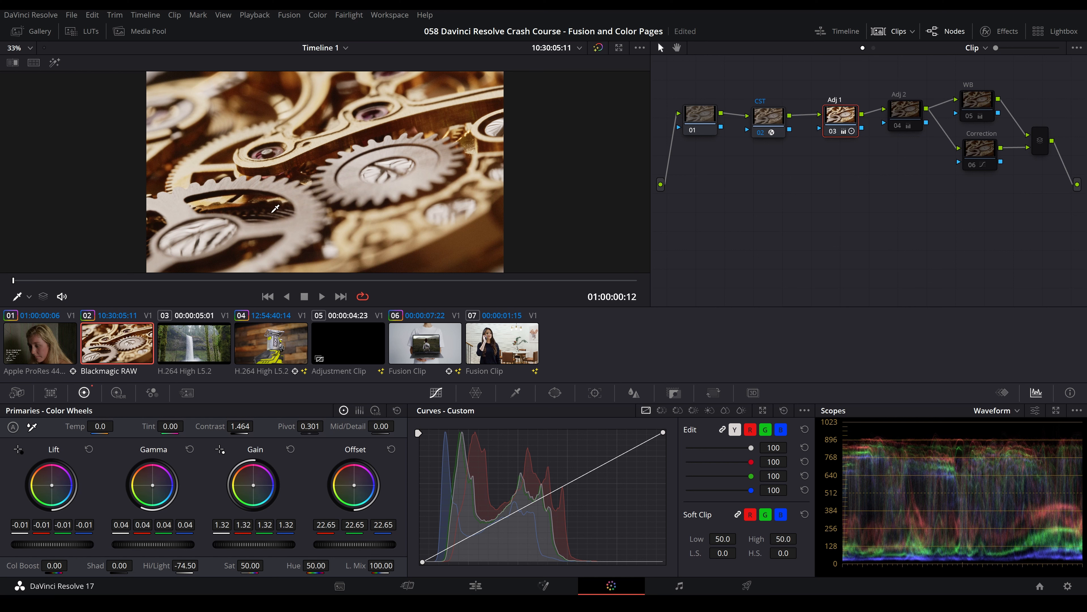
- Enable the Adj 2 node and toggle it off and on to compare its effect on the gears
click(905, 111)
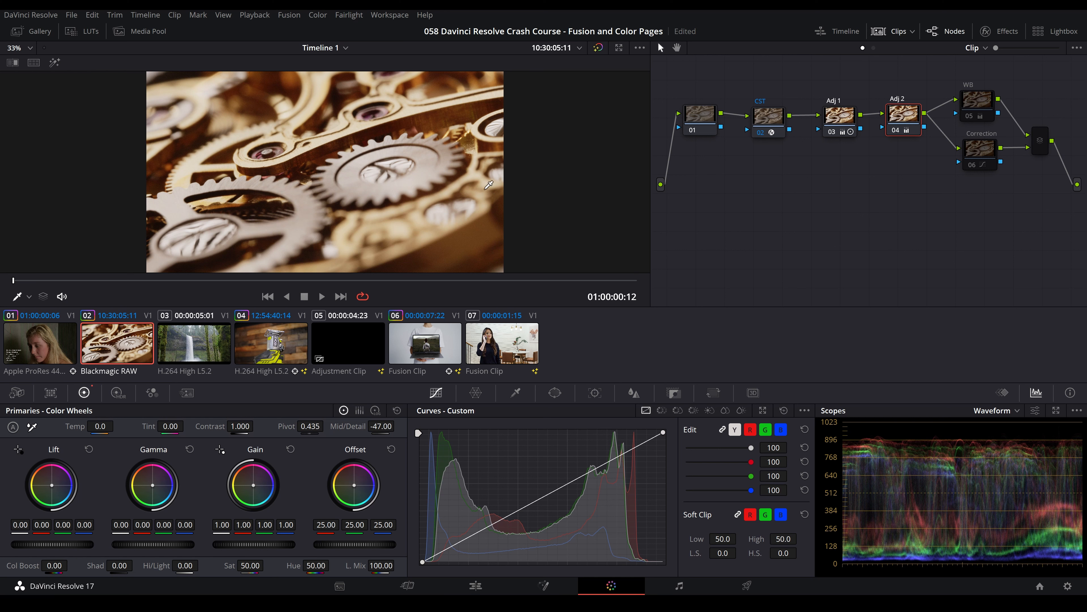
key(ctrl+d)
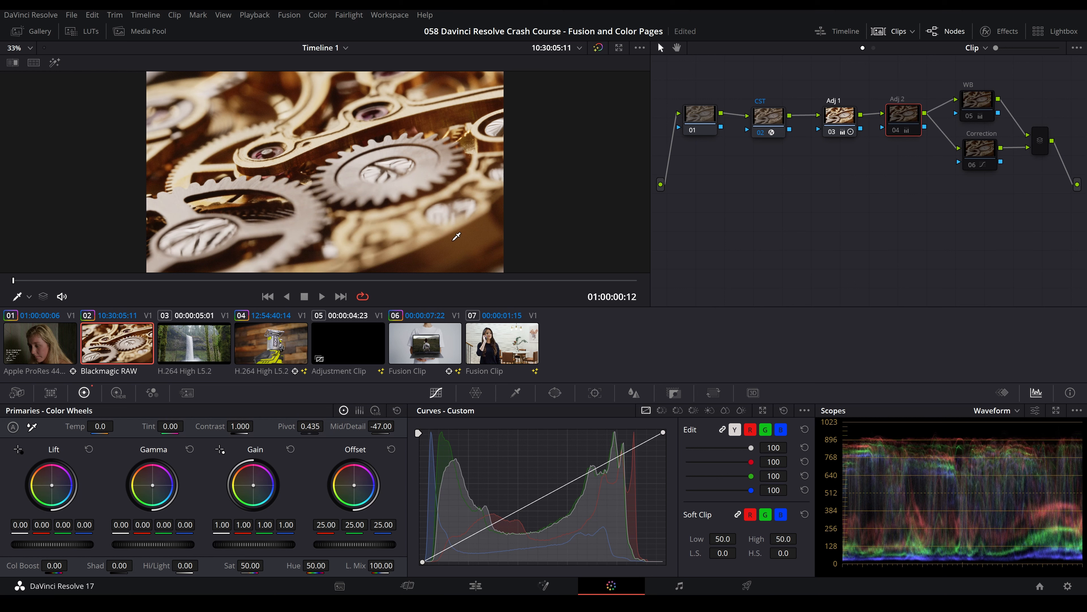
key(ctrl+d)
key(ctrl+d)
key(ctrl+d)
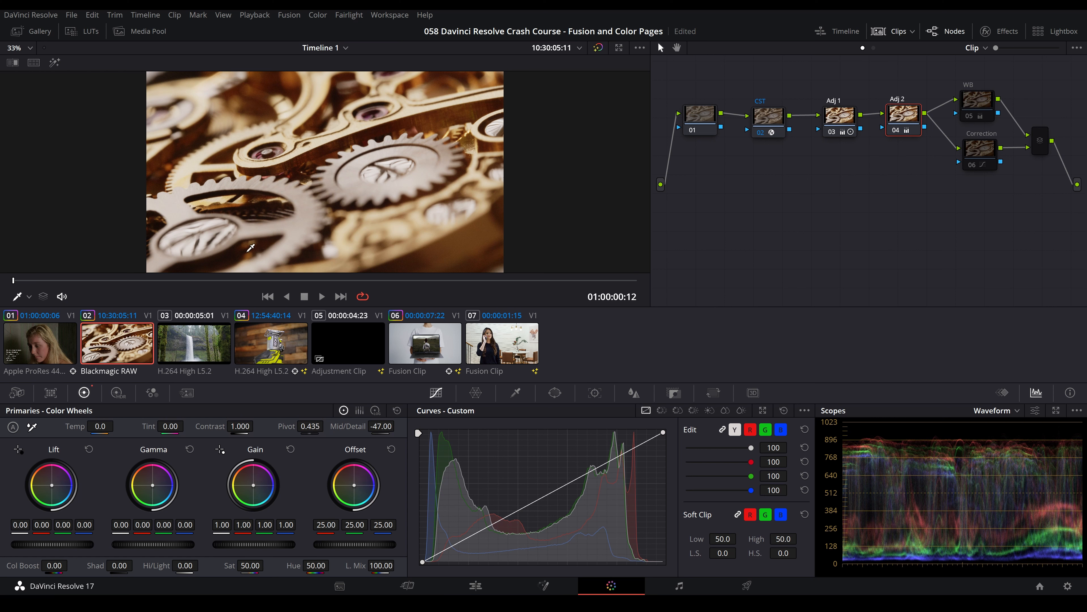
- Inspect the parallel branches of the node graph and enable the WB node to compare its white balance correction
drag(1014, 73, 949, 202)
click(982, 109)
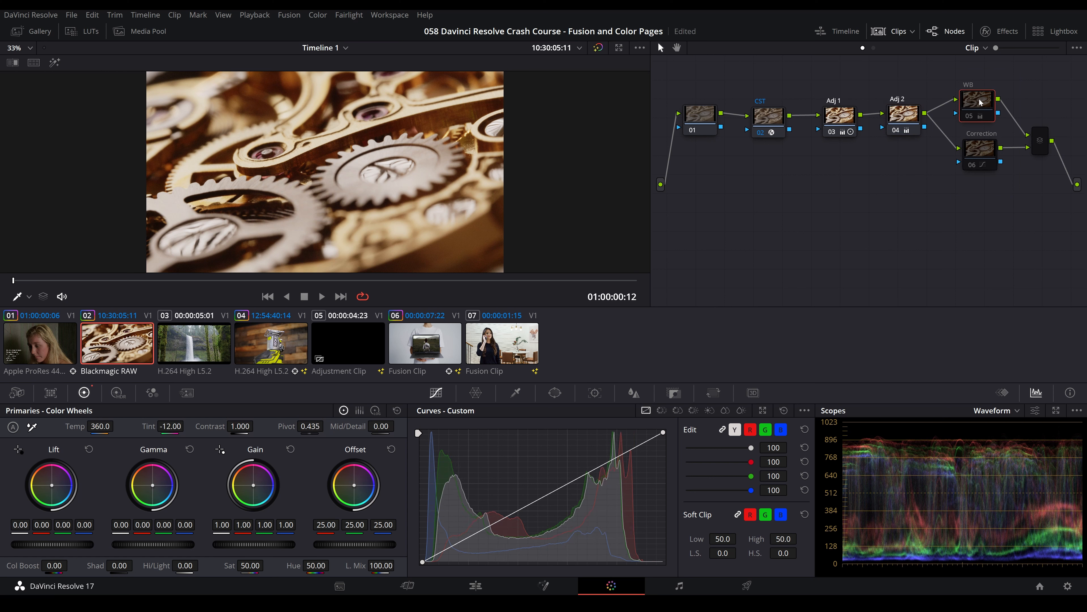
drag(1047, 64, 819, 222)
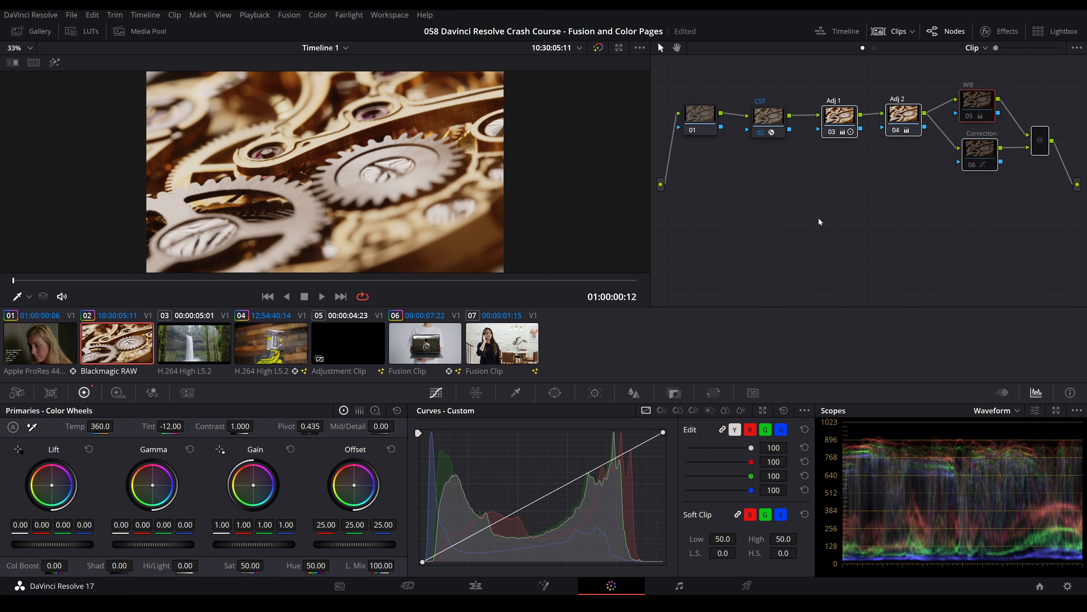
click(988, 101)
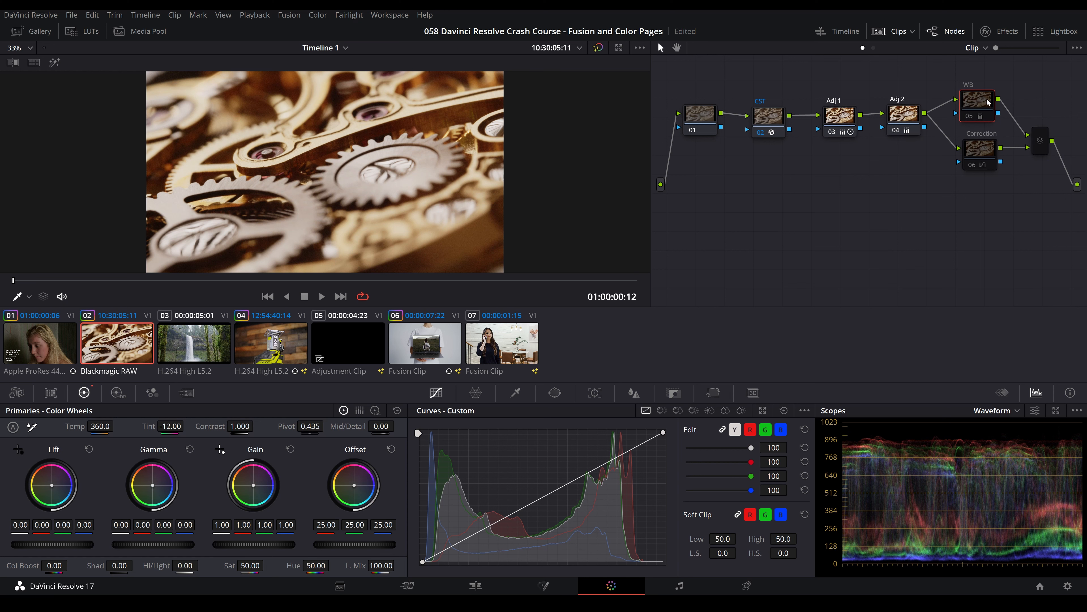
key(ctrl+d)
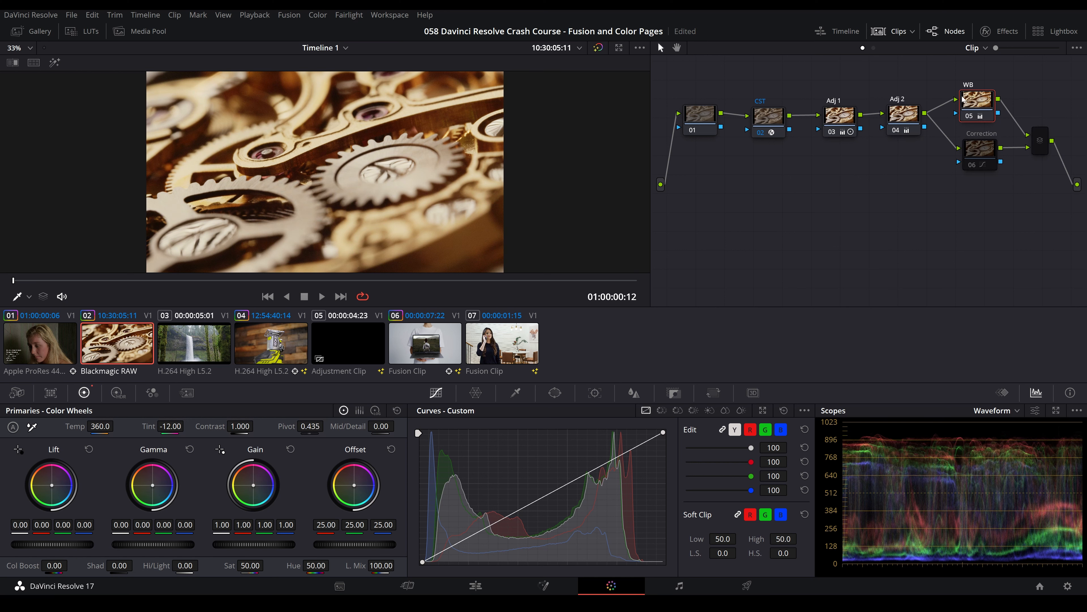
key(ctrl+d)
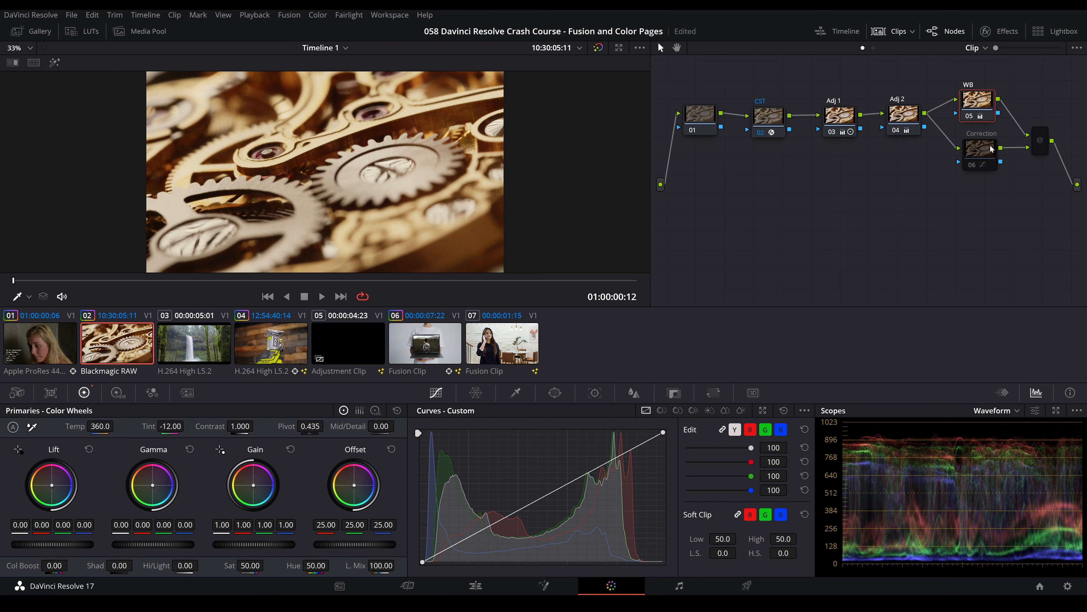
- Enable the Correction node, display its Sat Vs Sat curve, and compare the image with the node off and on
click(993, 148)
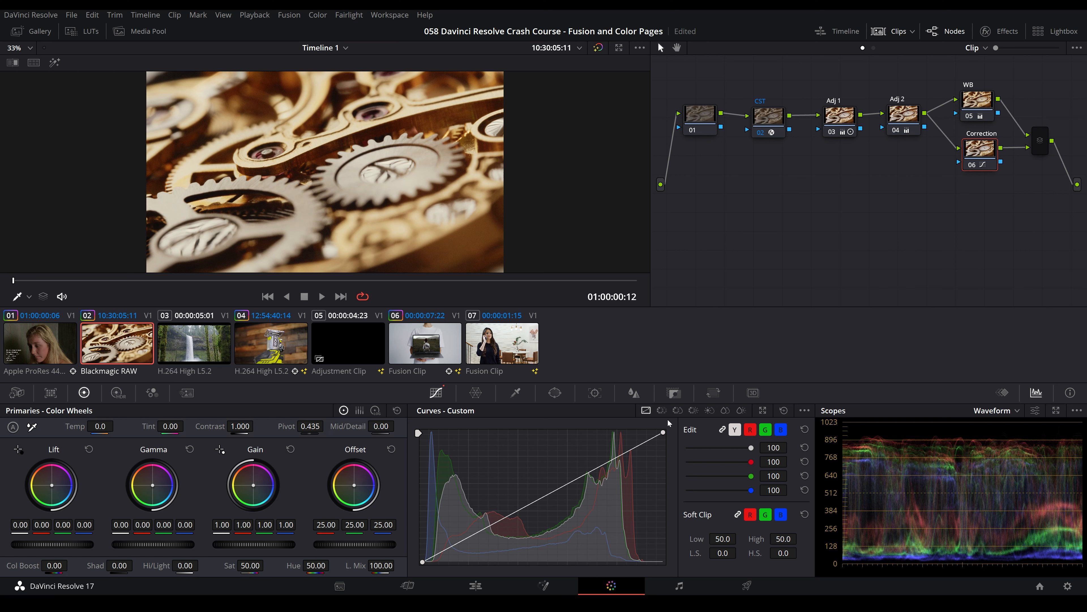
click(724, 411)
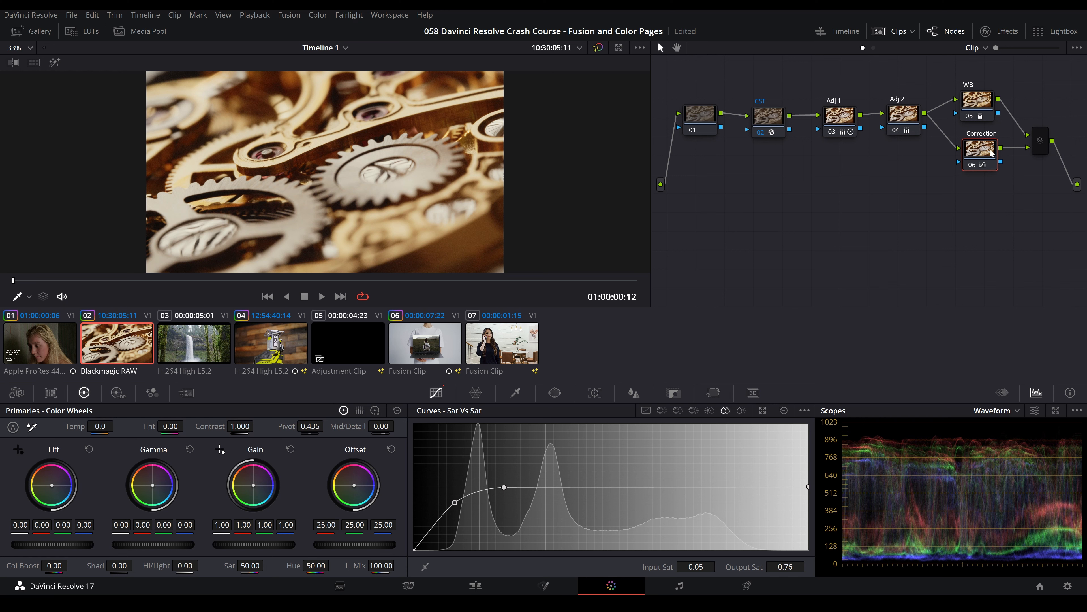
key(ctrl+d)
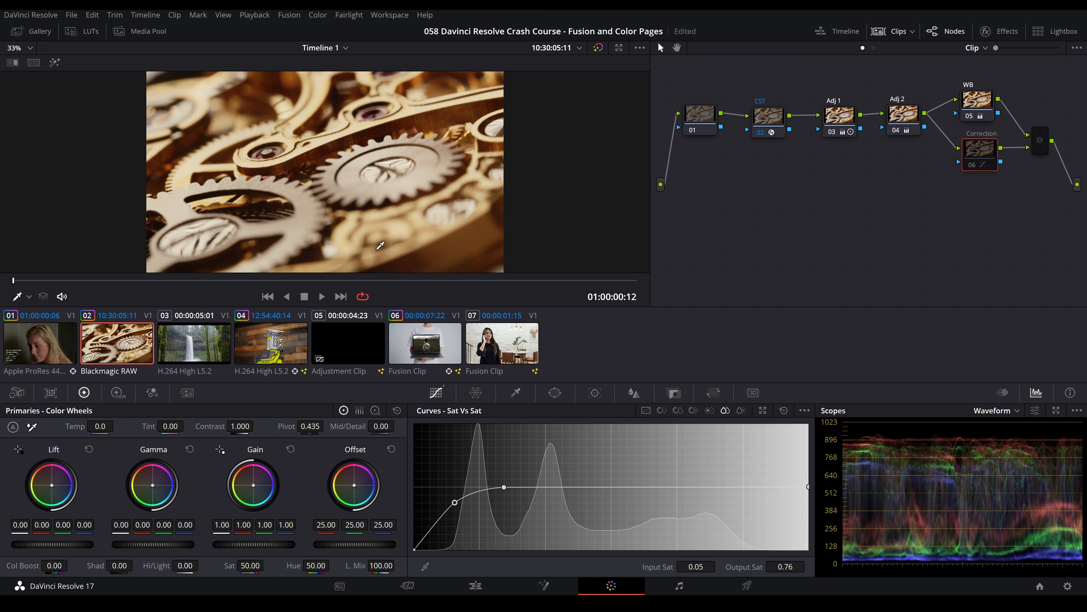
key(ctrl+d)
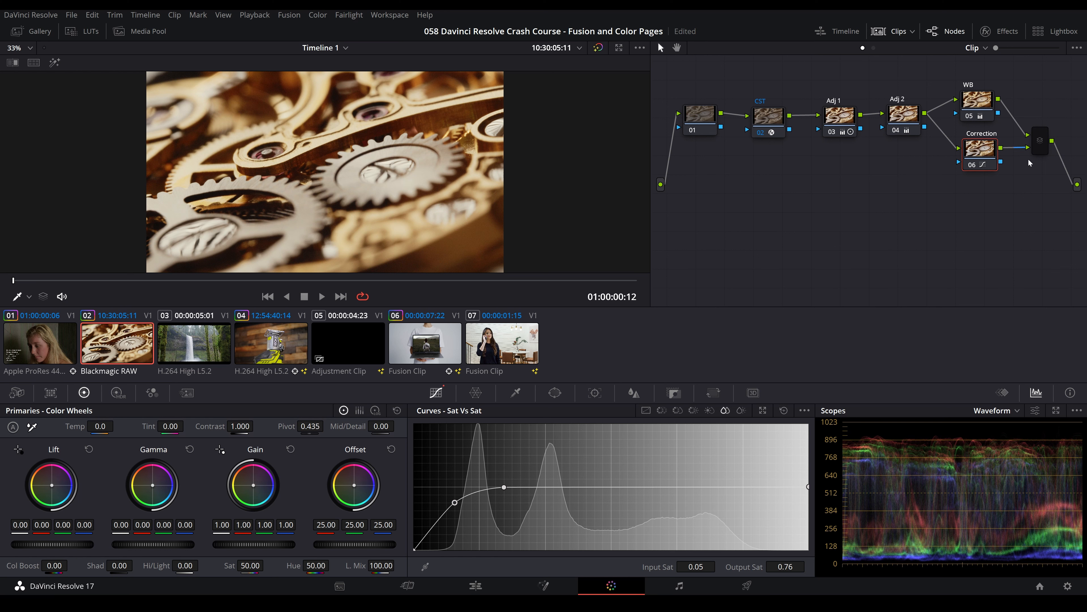
- Toggle the Blackmagic RAW clip's entire node graph off and back on to compare the full grade, and save the project
drag(1056, 65, 679, 238)
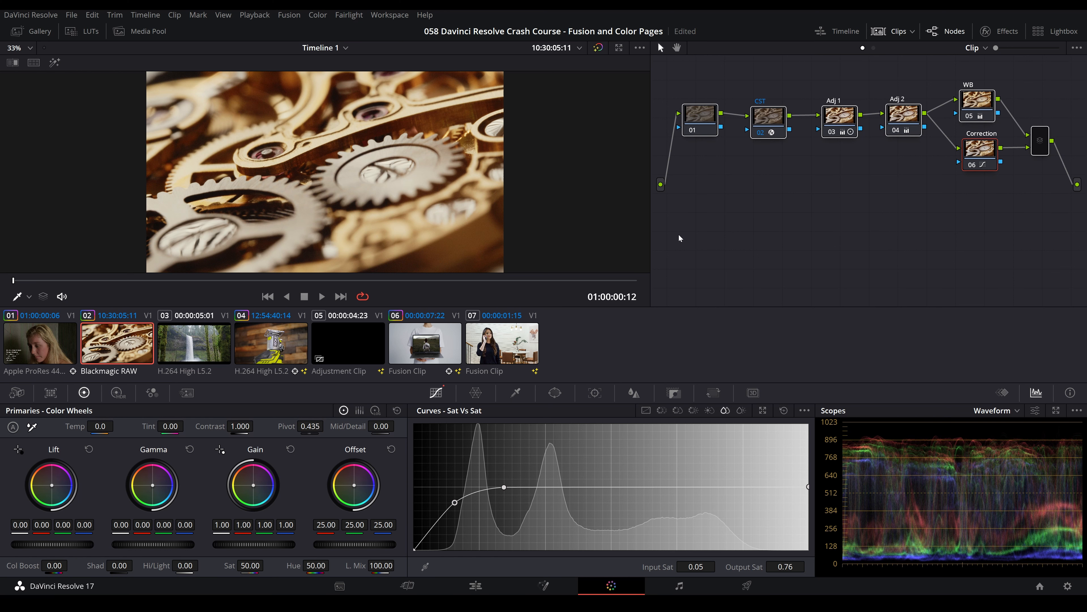
key(ctrl+d)
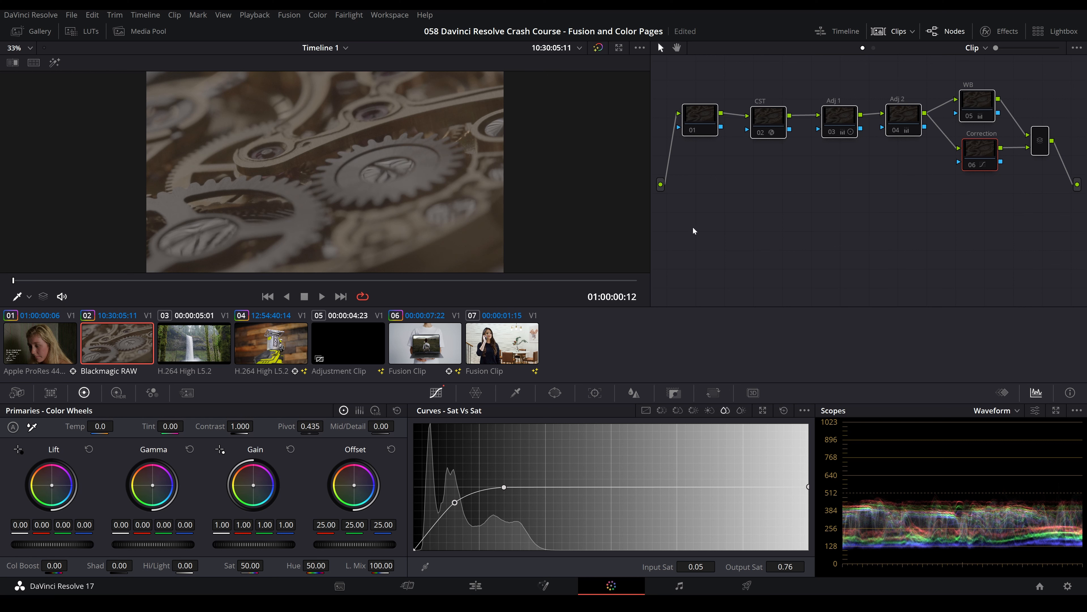
key(ctrl+d)
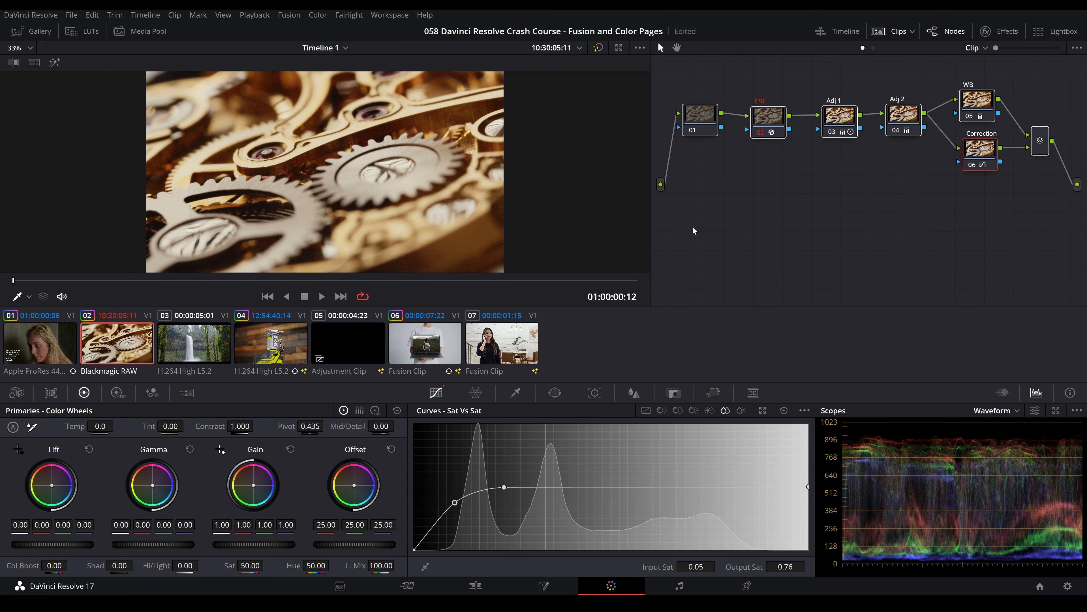
key(ctrl+s)
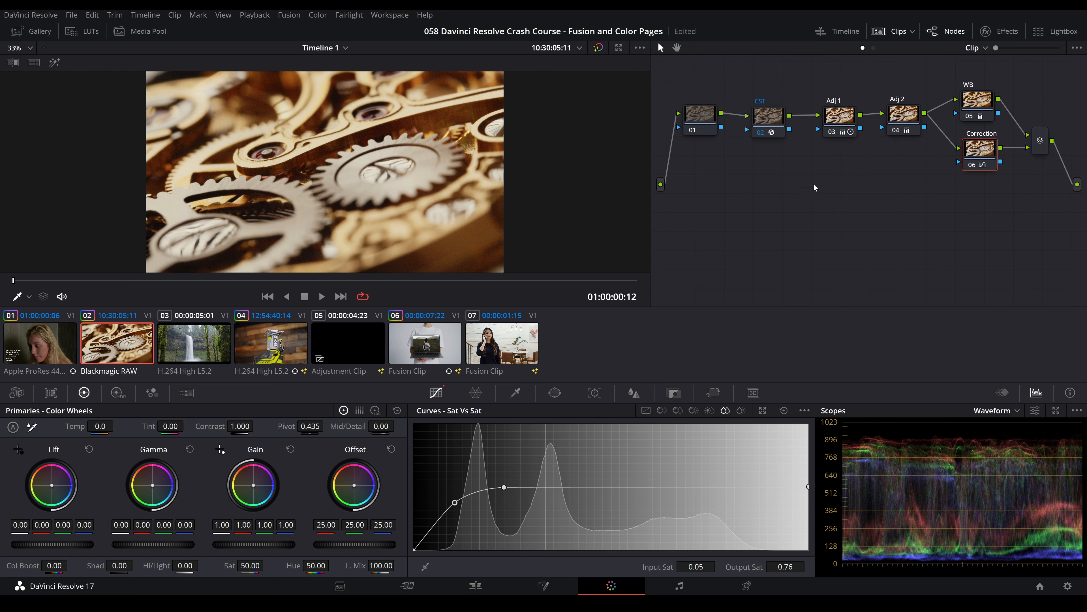
- Compare the graded gears with the CST node toggled off and on, and review the whole node graph
click(771, 118)
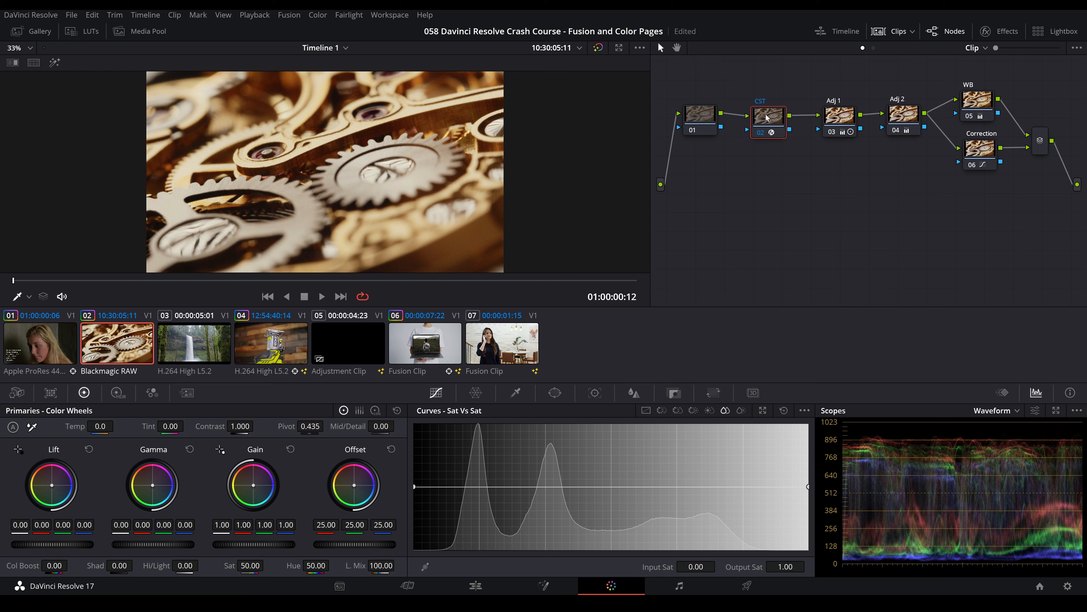
key(ctrl+d)
key(ctrl+d)
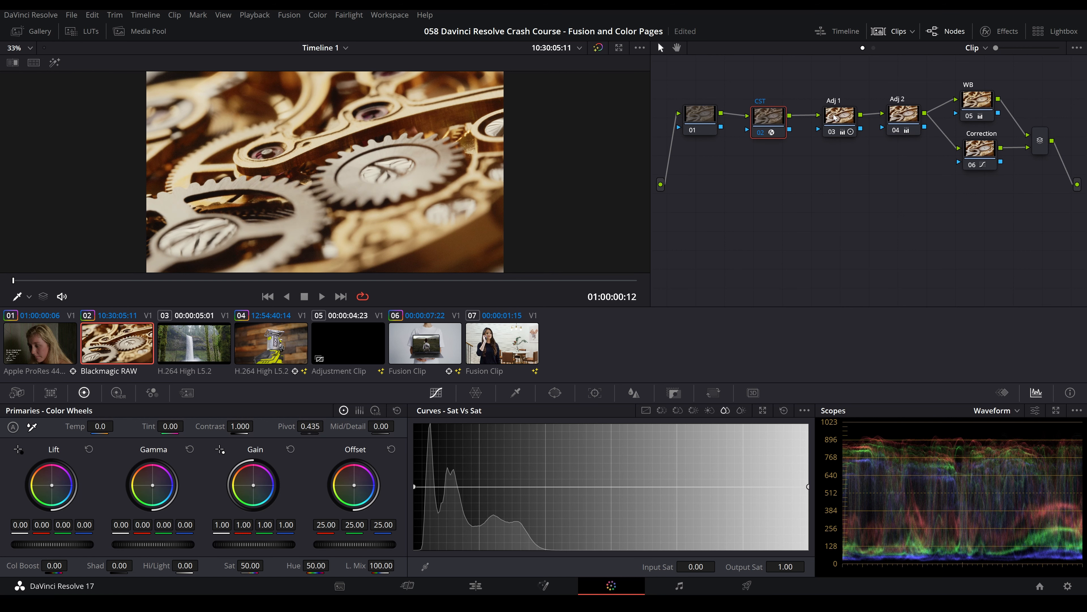
drag(1003, 80, 685, 218)
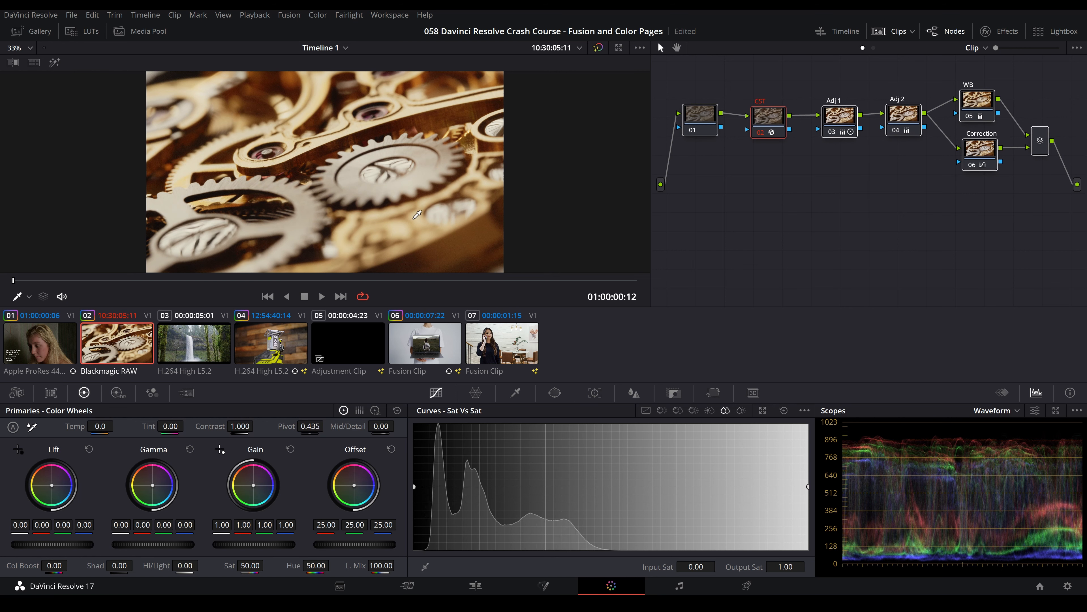
- Switch to the Apple ProRes clip, disable all nodes in its graph, and select its node 01
click(34, 355)
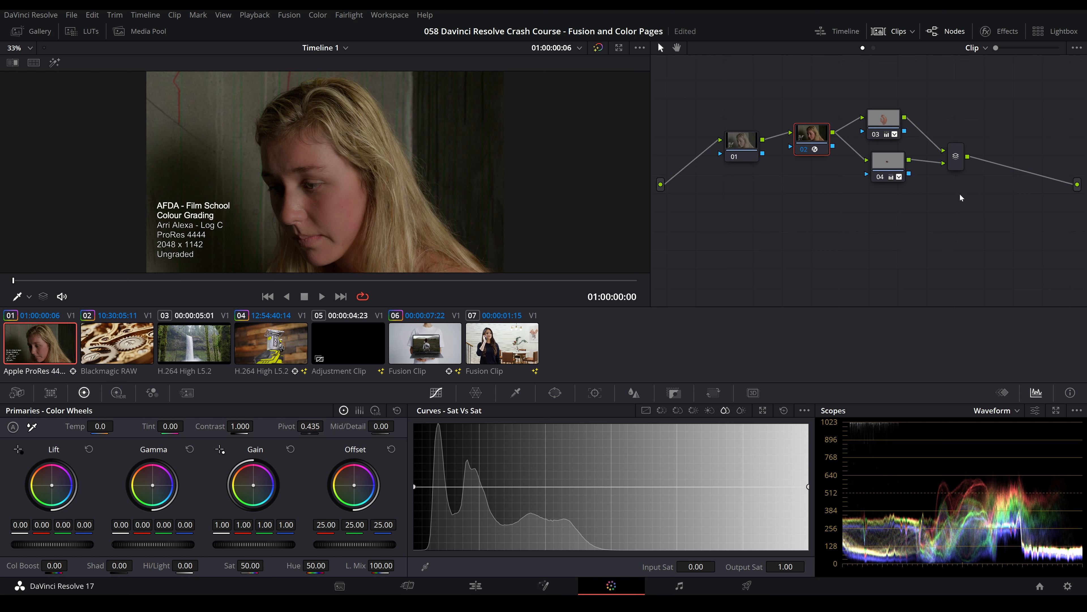
drag(983, 97, 722, 218)
key(ctrl+d)
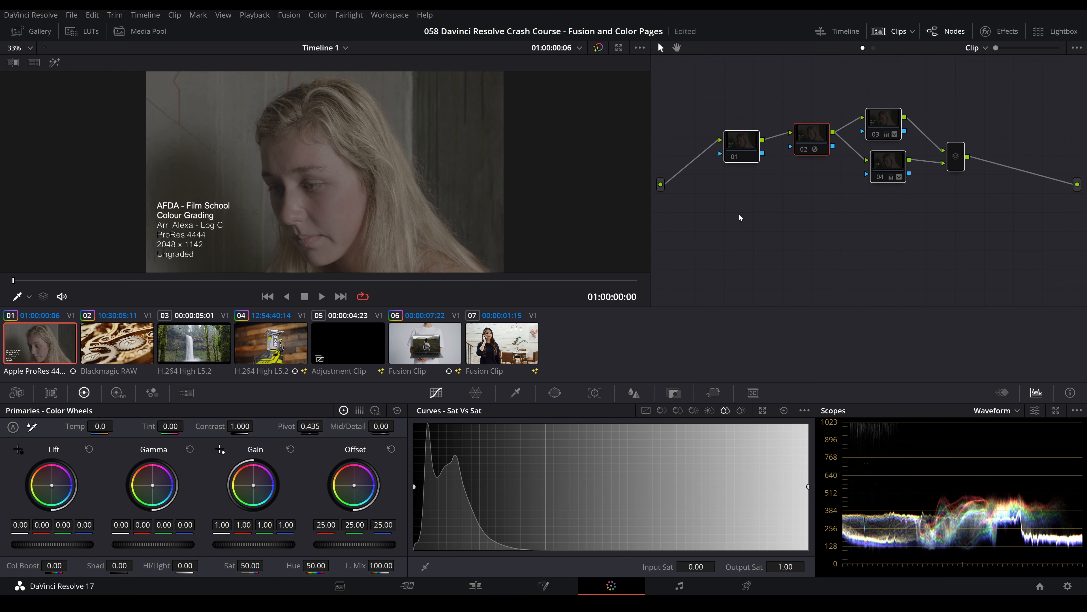
click(739, 217)
click(752, 142)
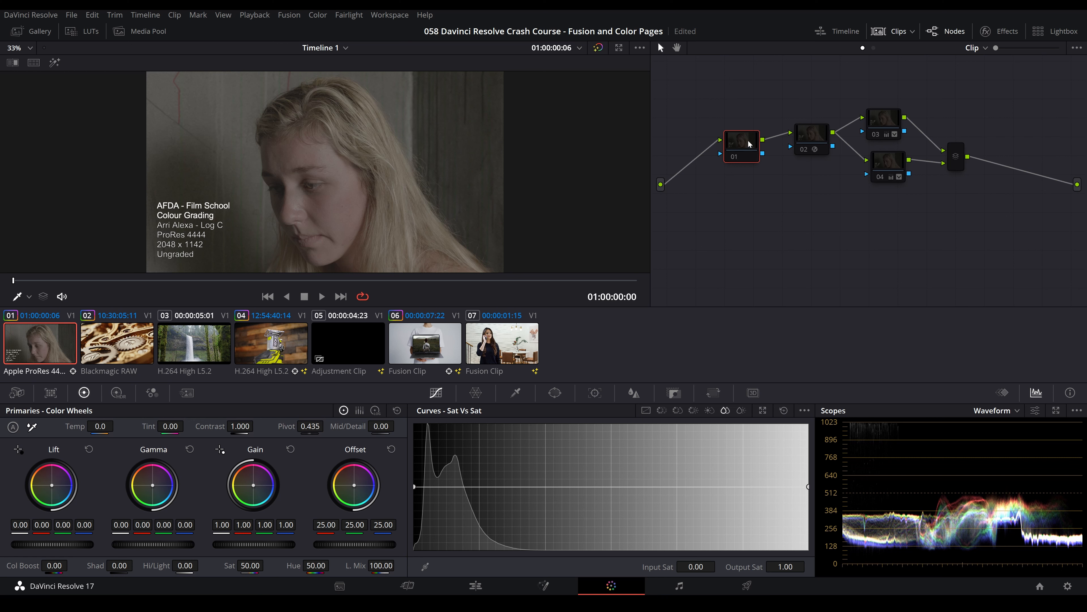
- Enable nodes 01 and 02 of the Apple ProRes clip and shift both slightly in the node graph
drag(748, 141, 738, 140)
drag(813, 134, 802, 148)
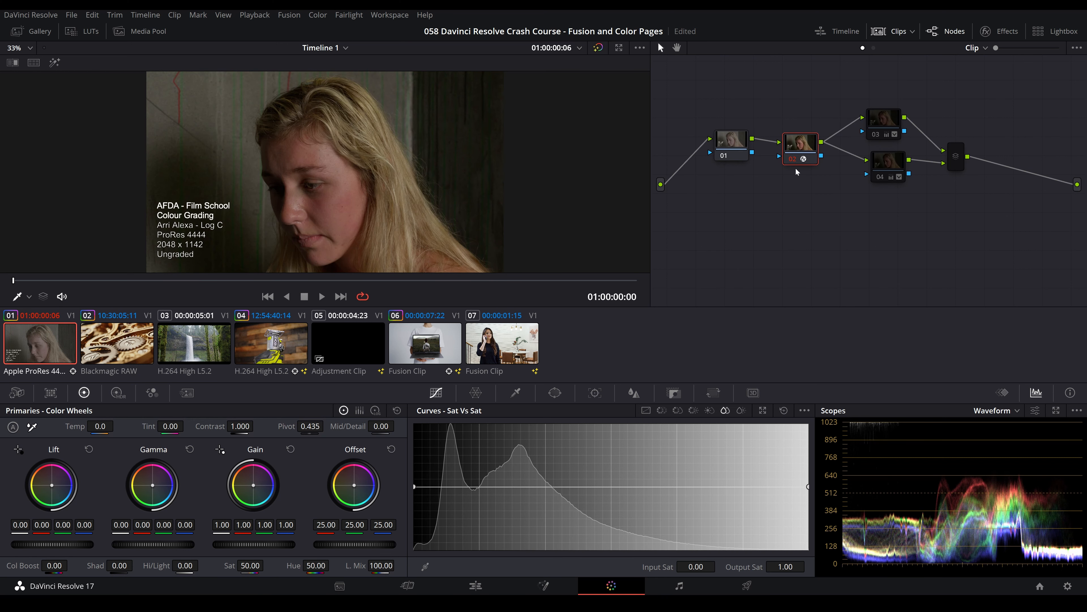
drag(794, 160, 794, 151)
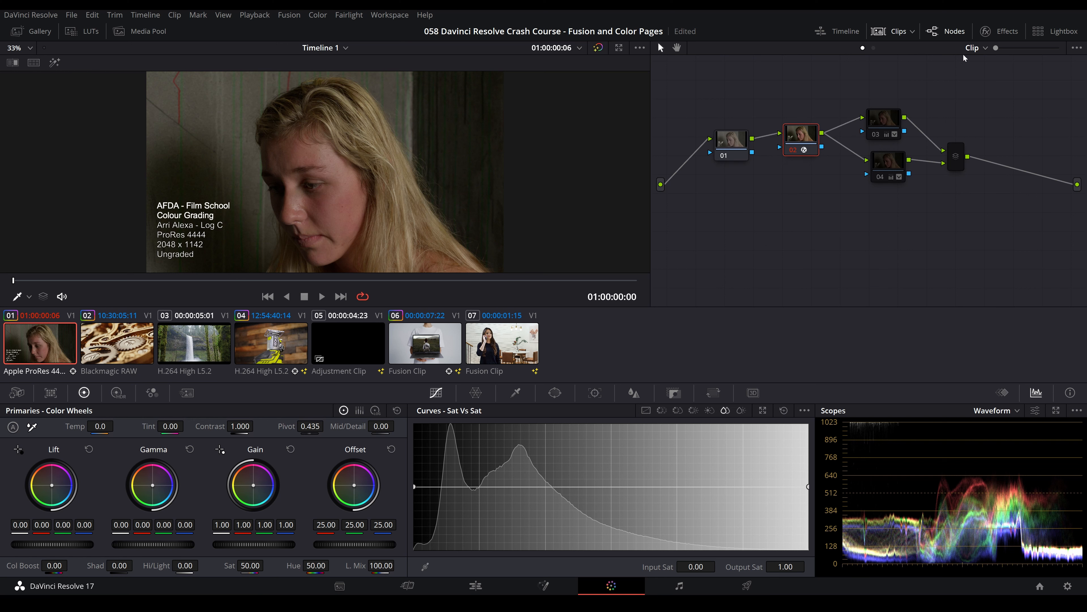
- Review node 02's Color Space Transform settings and compare the image with the node off and on
click(1000, 31)
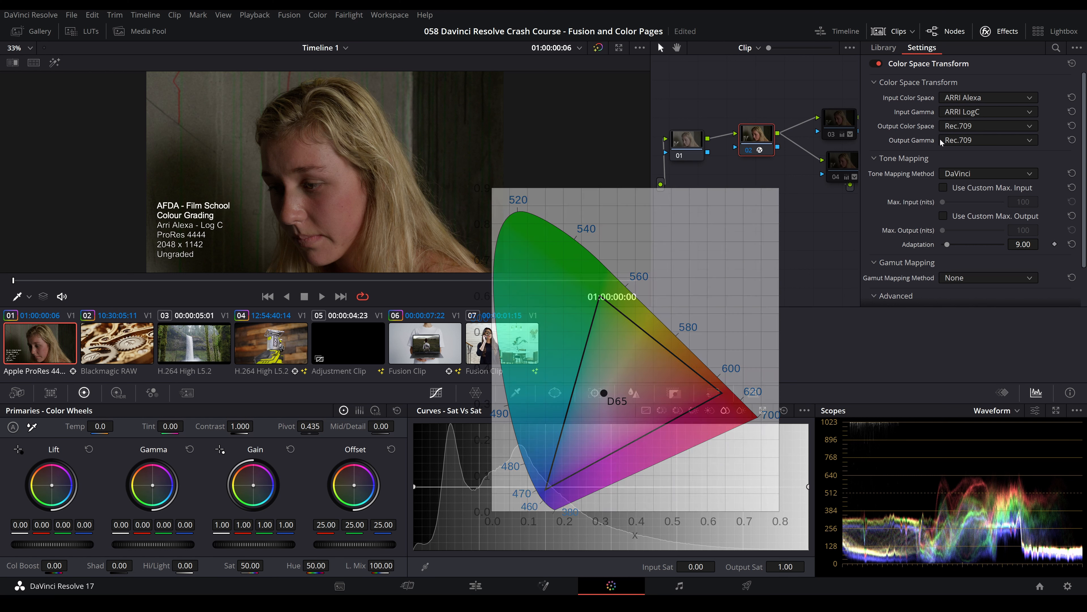
click(986, 32)
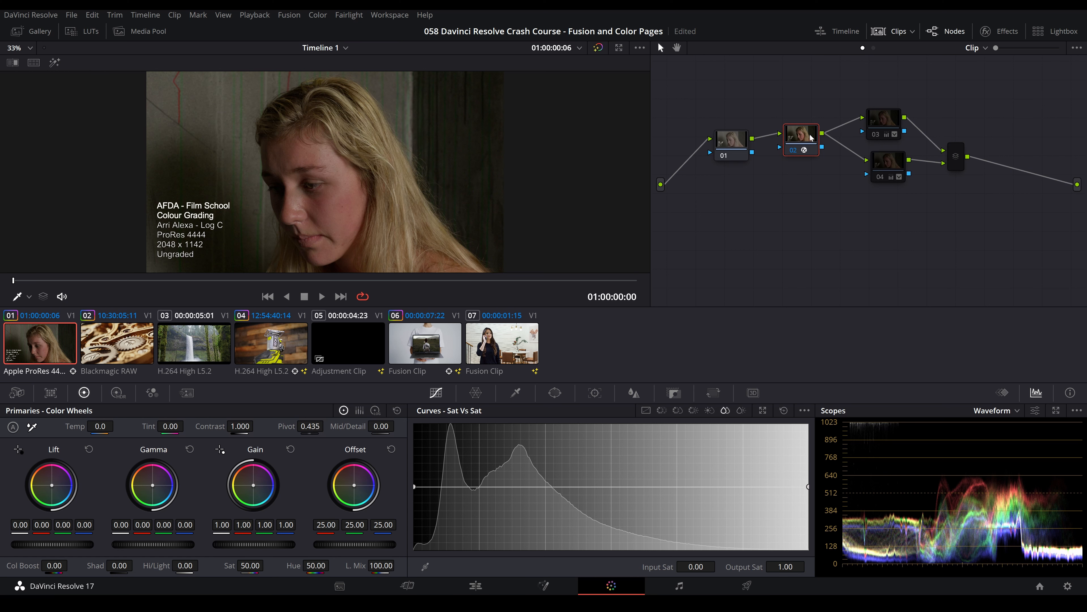
key(ctrl+d)
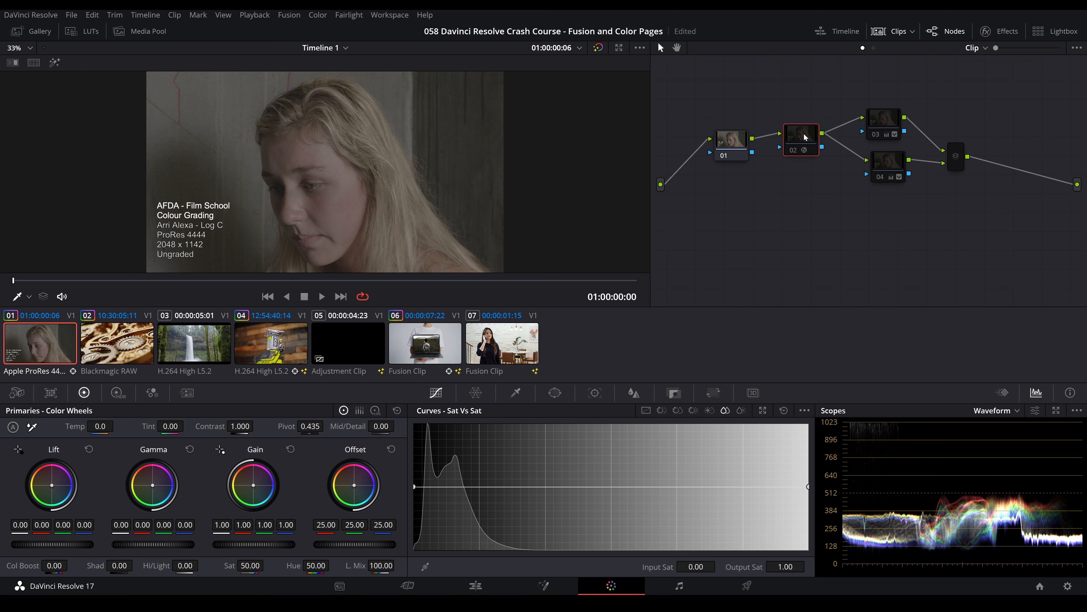
key(ctrl+d)
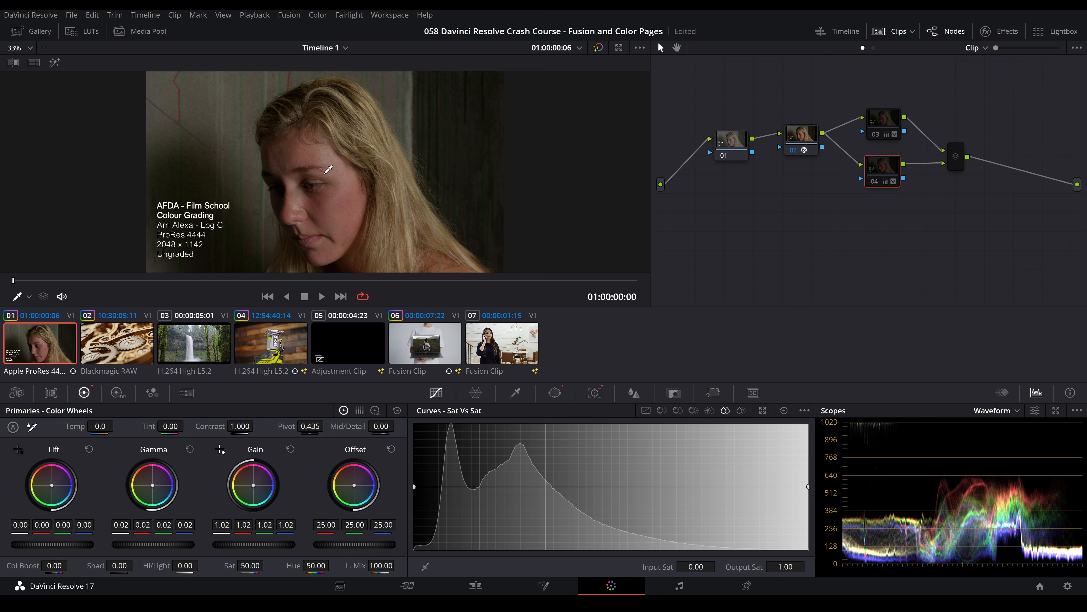
- Enable node 03 and display its HSL qualifier settings
click(890, 132)
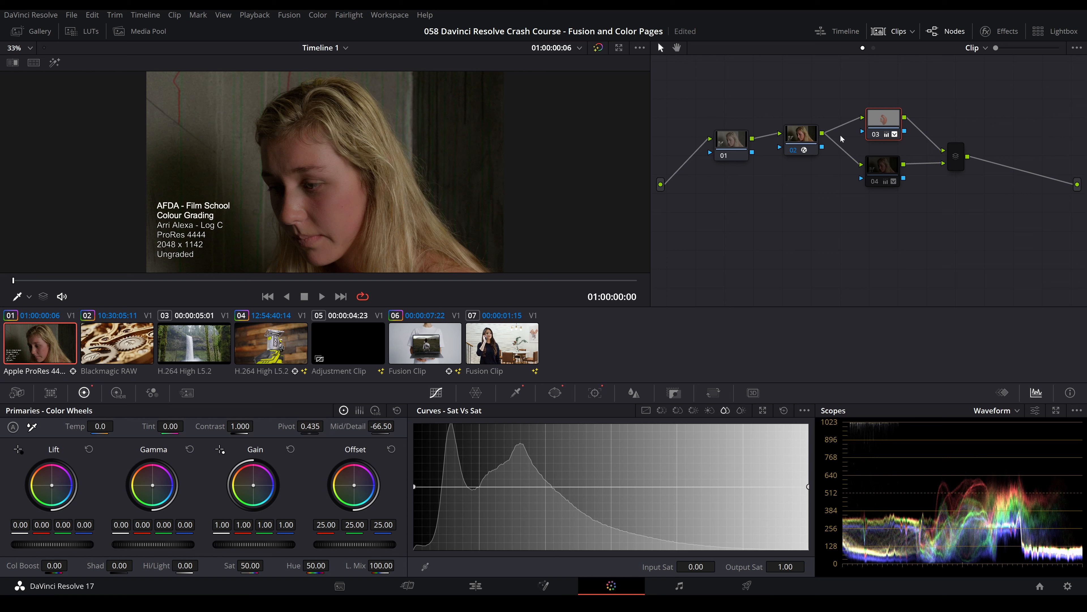
scroll(316, 198, up, 4)
drag(352, 193, 364, 159)
click(516, 392)
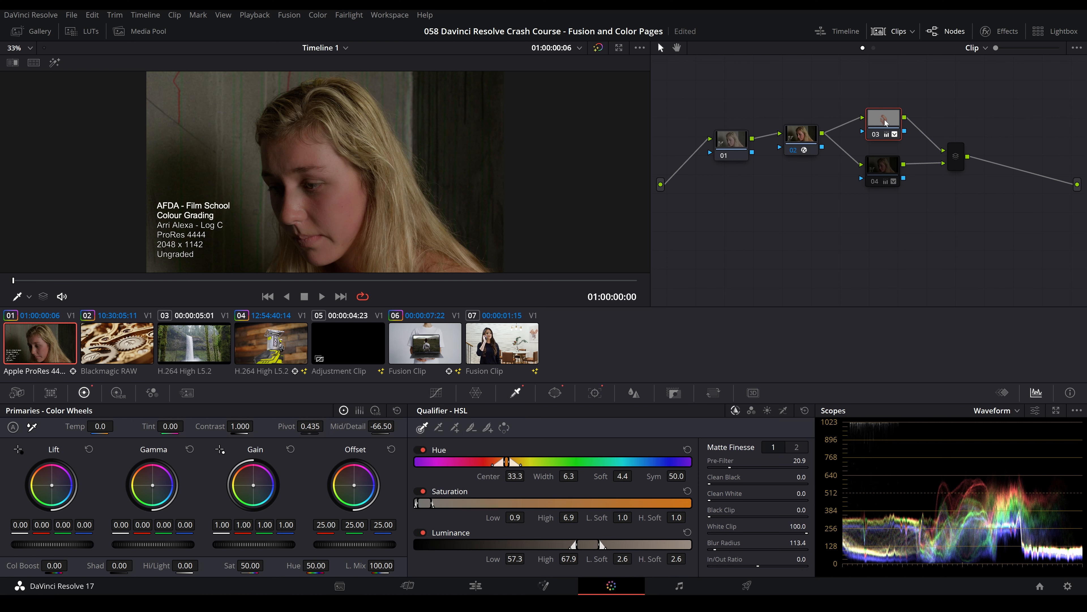
- Reset the grade of node 03 to clear its qualifier and window
right_click(886, 124)
click(892, 125)
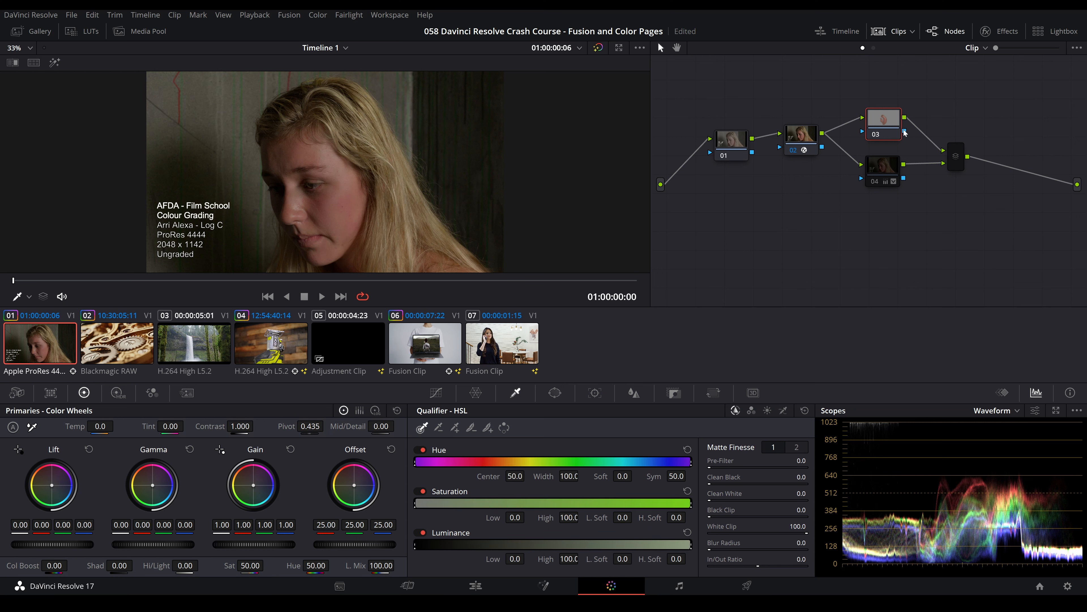
drag(892, 123, 895, 124)
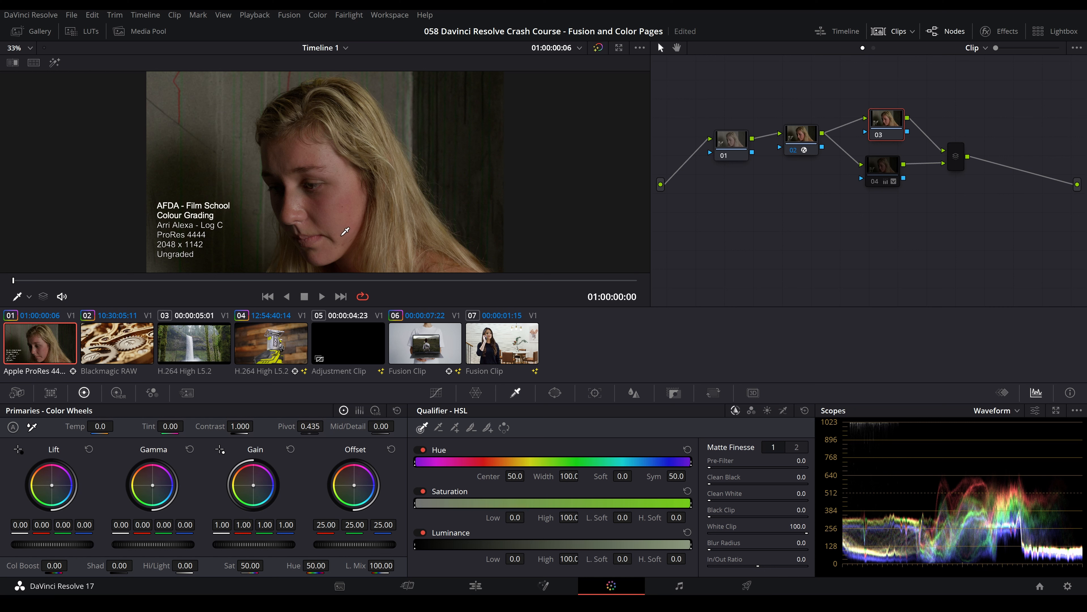
- Sample the skin tone across the woman's cheek with the HSL qualifier and turn on Highlight to preview the selection
drag(349, 236, 320, 206)
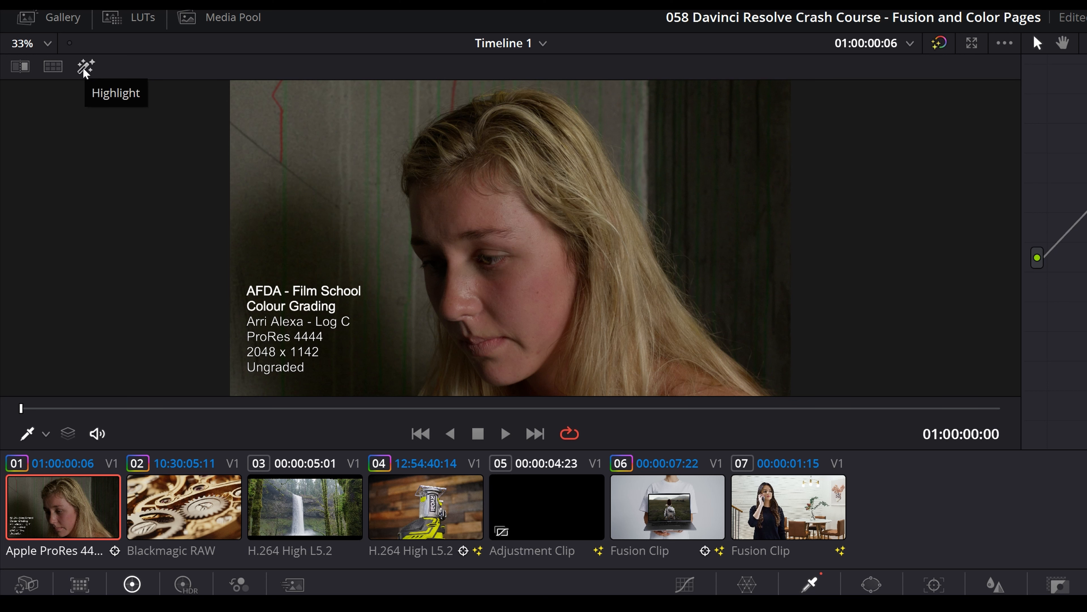
click(85, 69)
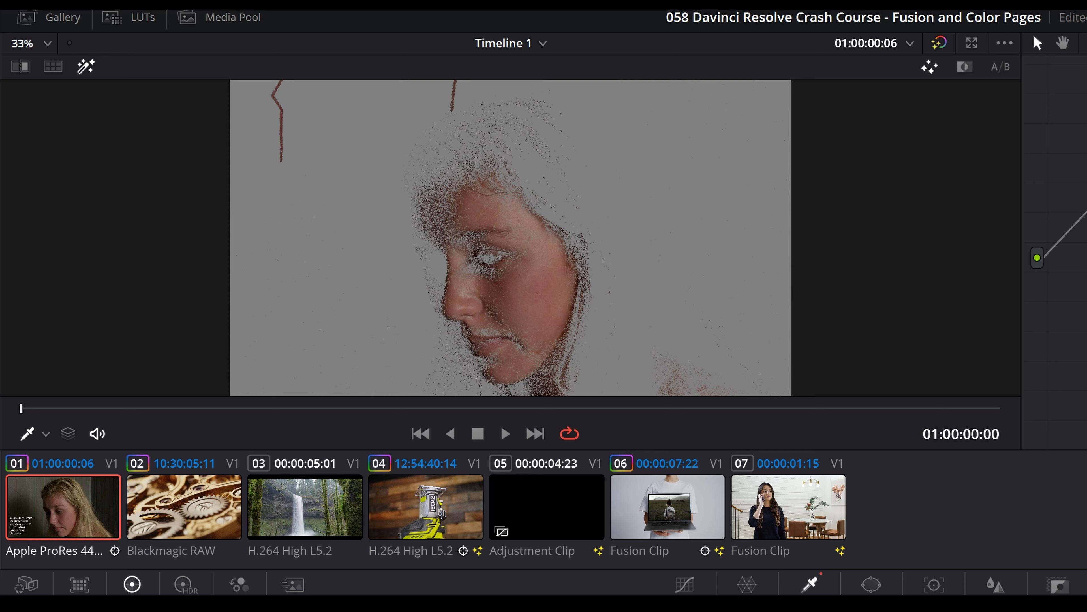
drag(541, 345, 496, 309)
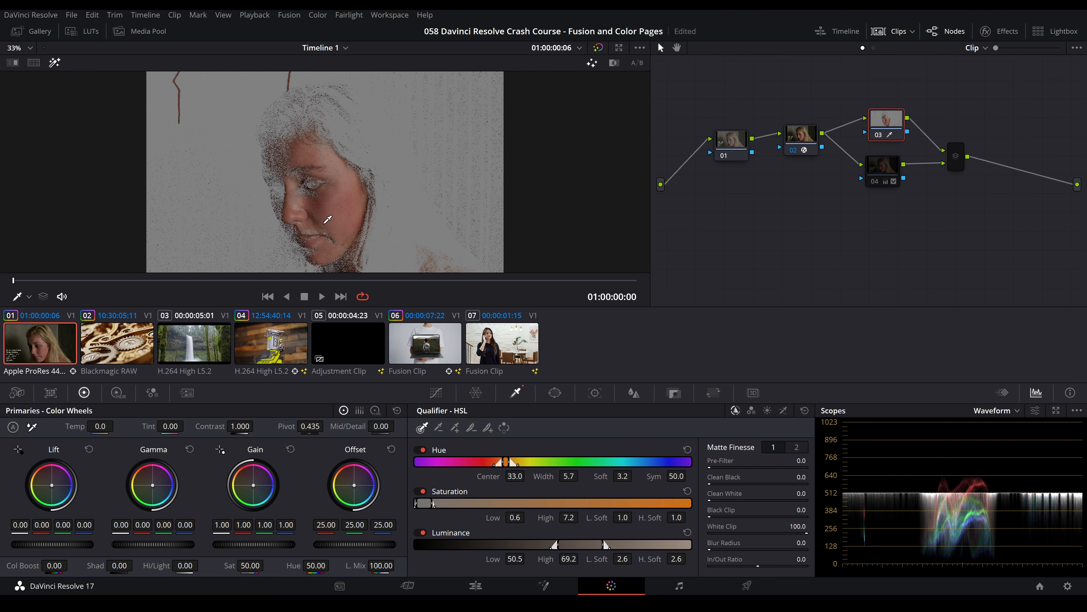
click(483, 298)
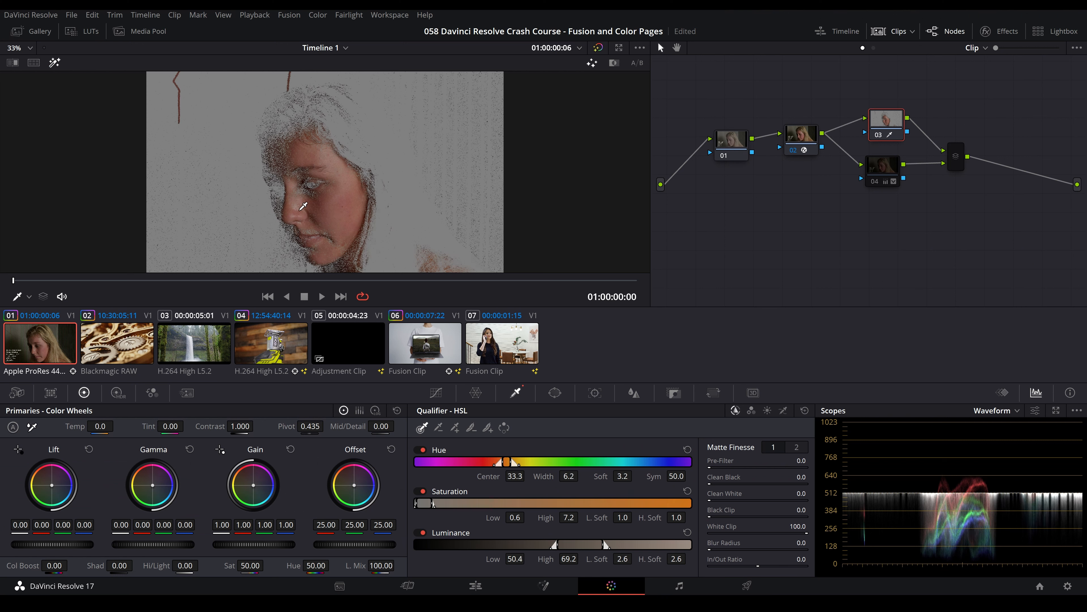
click(357, 226)
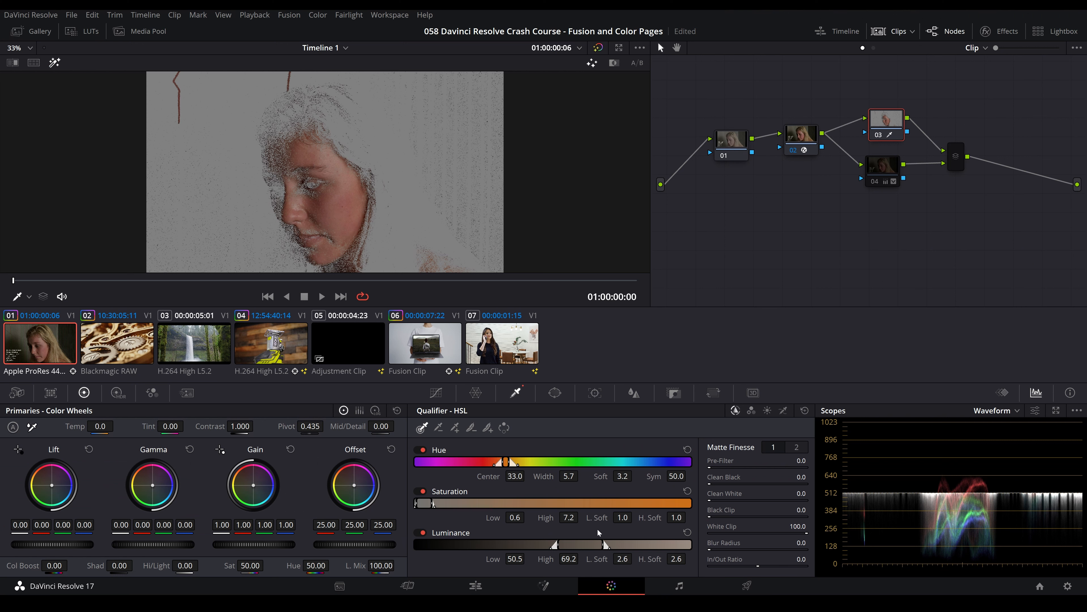
- Narrow the qualifier's luminance range to a High of 65.5 with a high softness of 9.0
mouse_move(610, 549)
mouse_down()
mouse_move(598, 545)
mouse_move(665, 545)
mouse_move(601, 538)
mouse_move(612, 547)
mouse_up()
mouse_move(587, 546)
mouse_down()
mouse_move(629, 551)
mouse_move(585, 548)
mouse_up()
scroll(291, 175, down, 1)
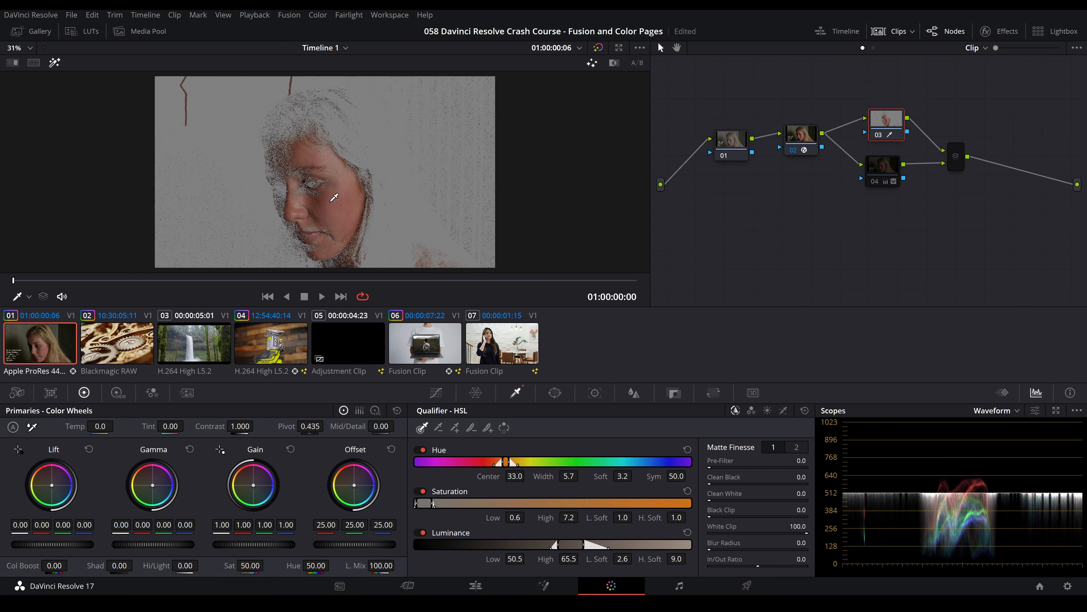
- Add a circular window around the face, rotated about -8.65, with size about 52.39, aspect about 30.87 and softness about 17.77
click(555, 392)
click(433, 483)
drag(397, 172, 377, 172)
drag(325, 135, 319, 135)
drag(325, 172, 363, 186)
scroll(328, 221, down, 4)
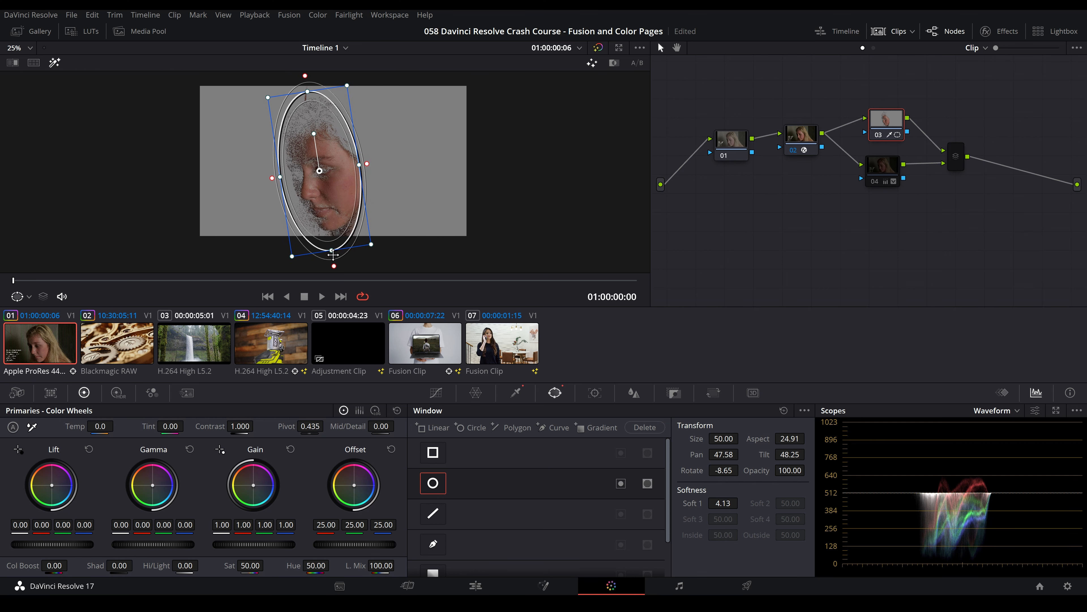
drag(336, 257, 337, 253)
drag(359, 175, 363, 177)
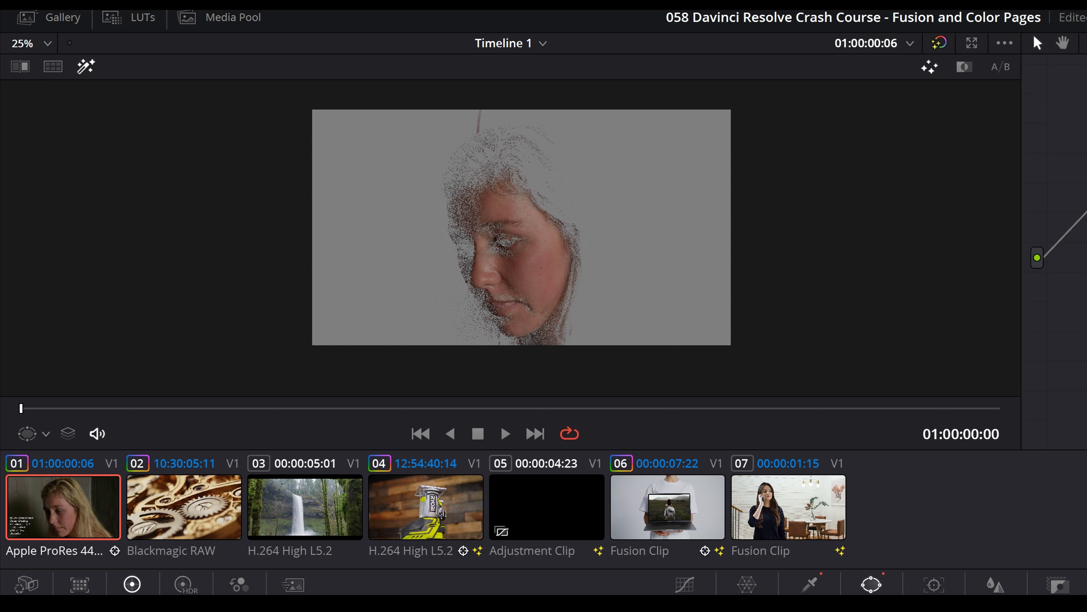
click(516, 392)
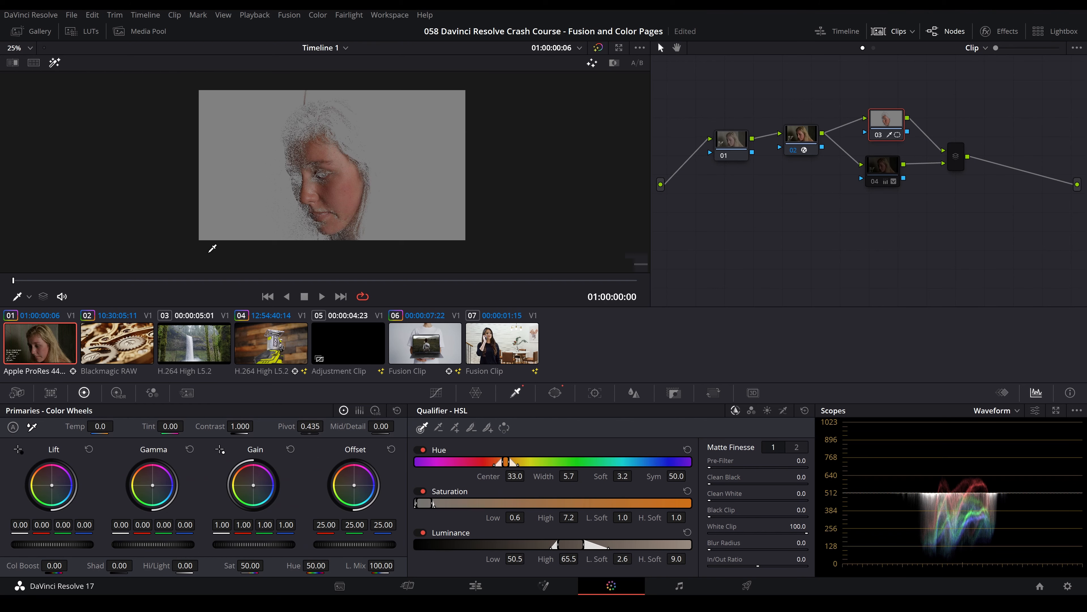
scroll(476, 338, up, 3)
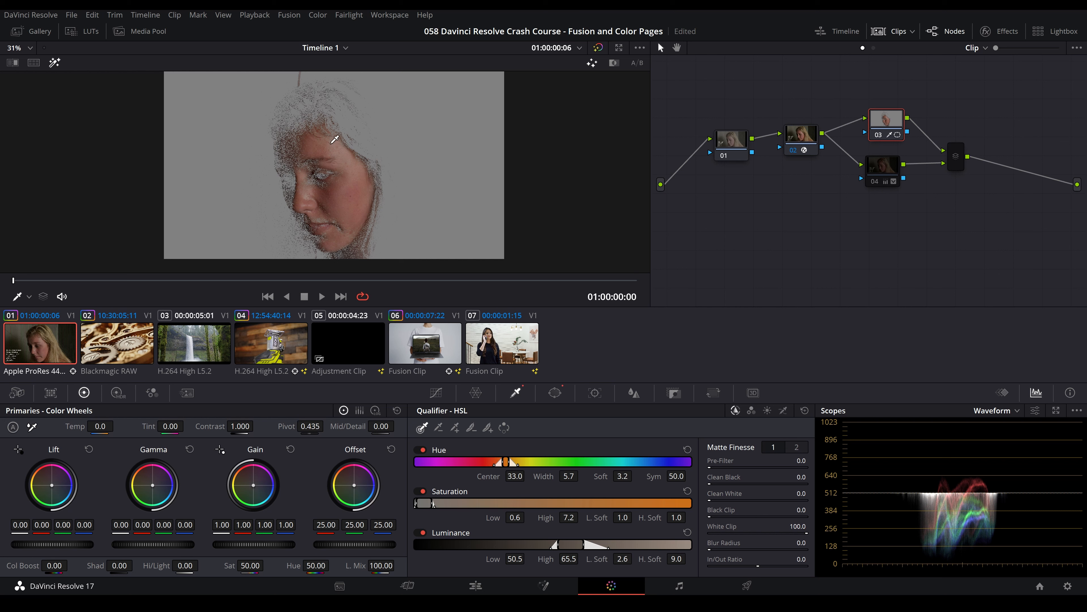
click(555, 395)
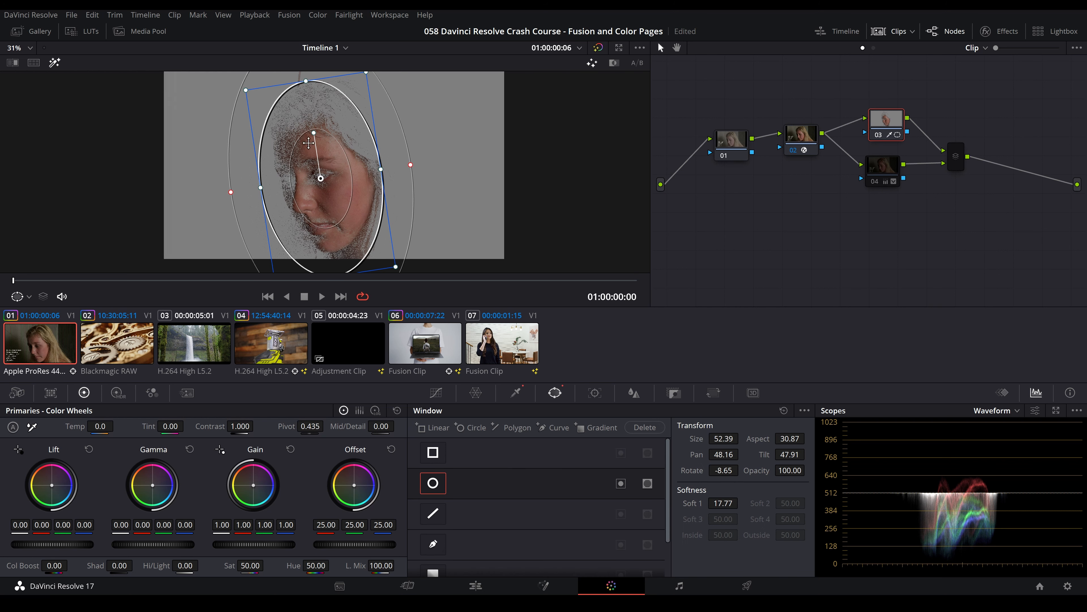
- Track the face window forward through the clip, scrub to check the track, and toggle Highlight off and on
click(598, 396)
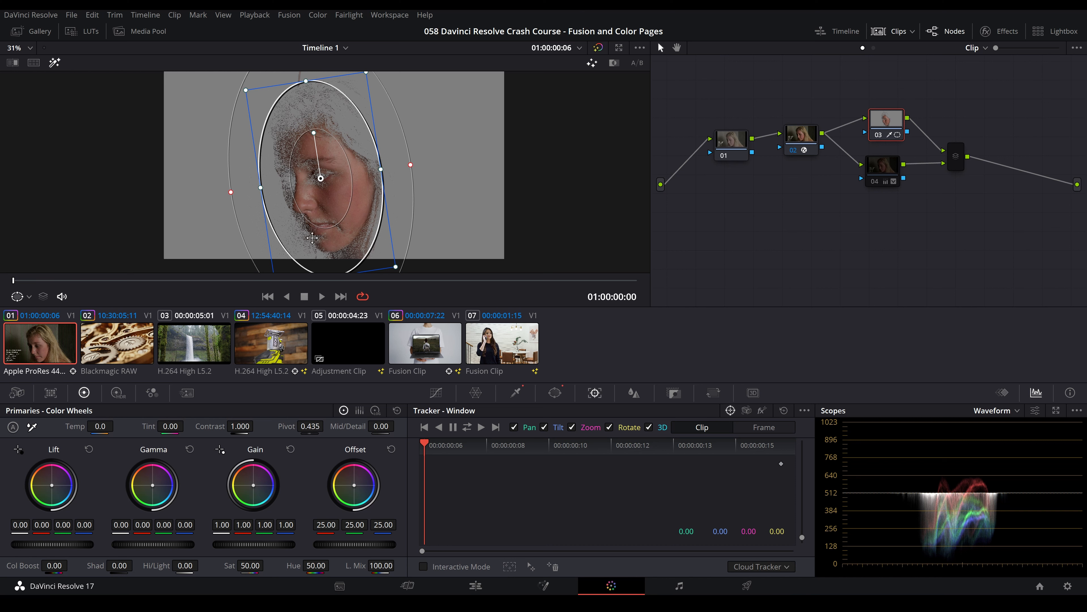
click(482, 428)
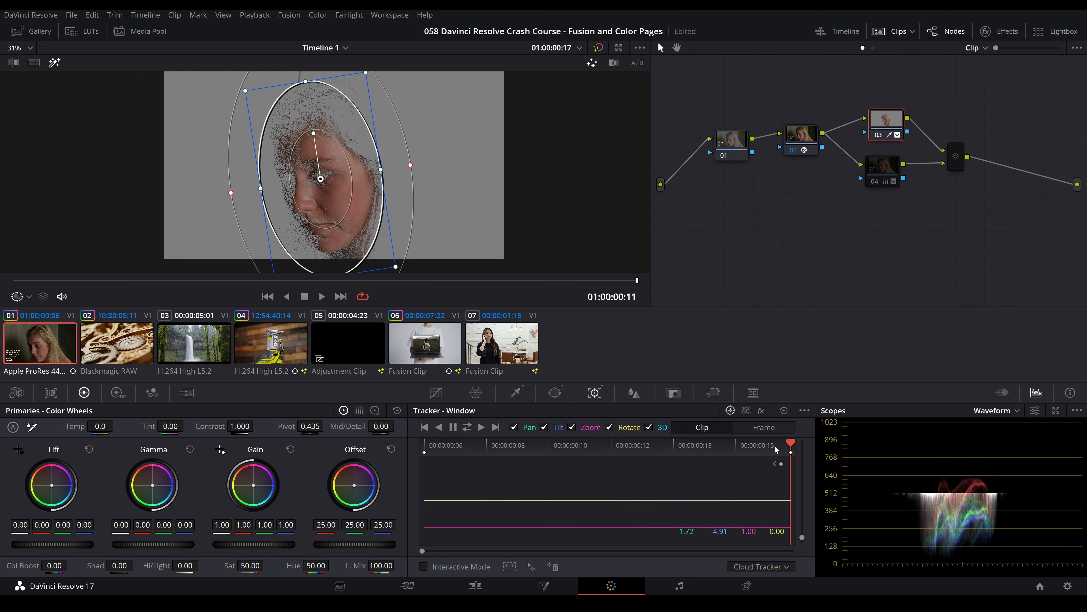
click(757, 446)
mouse_move(552, 454)
mouse_down()
mouse_move(429, 459)
mouse_move(678, 454)
mouse_move(418, 461)
mouse_move(746, 456)
mouse_move(445, 458)
mouse_move(556, 457)
mouse_up()
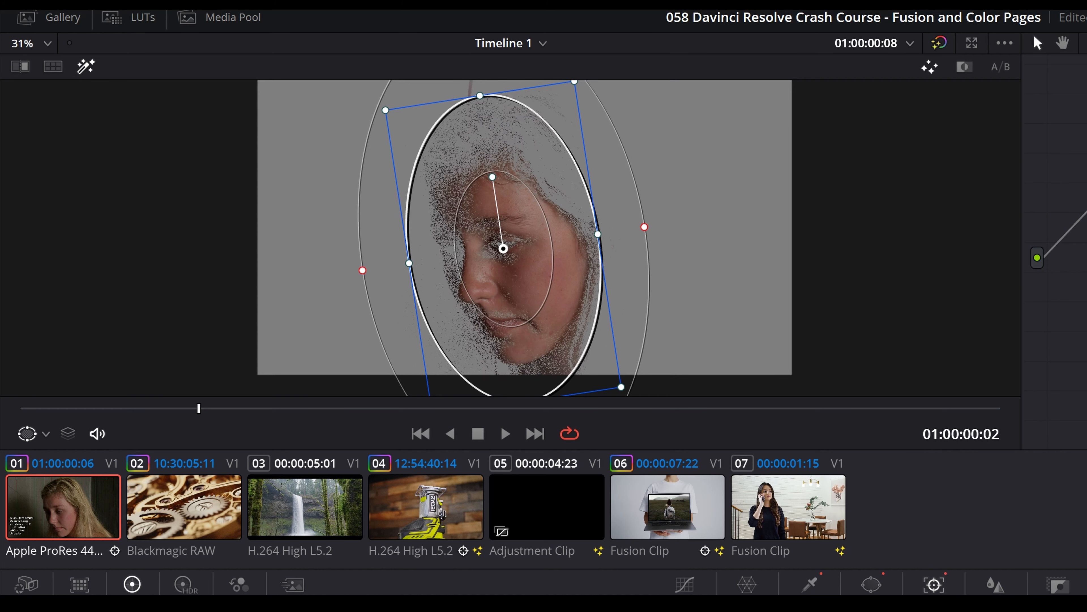
click(86, 68)
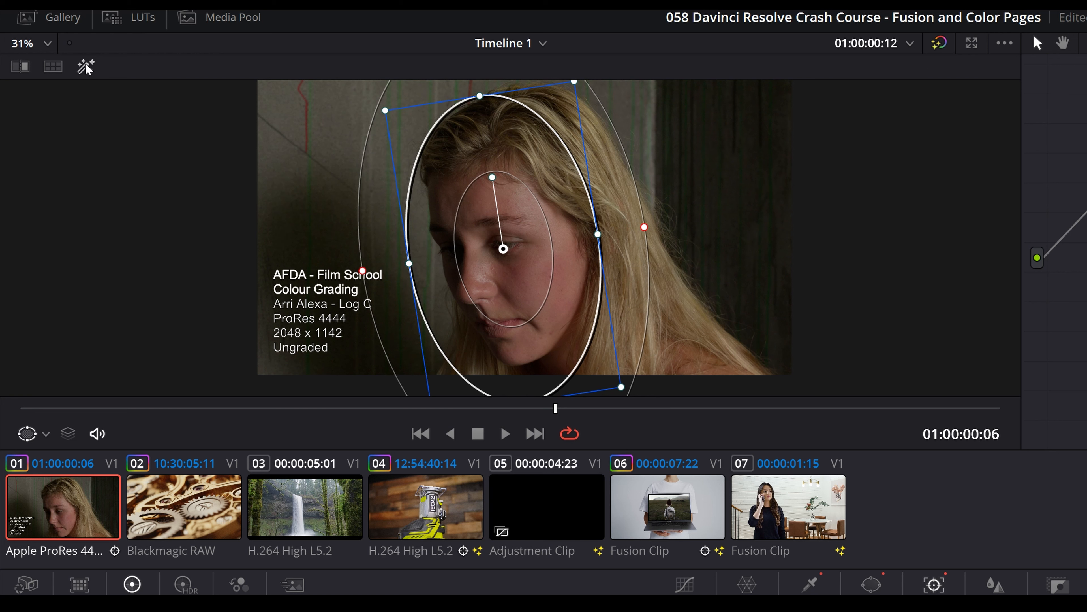
click(87, 67)
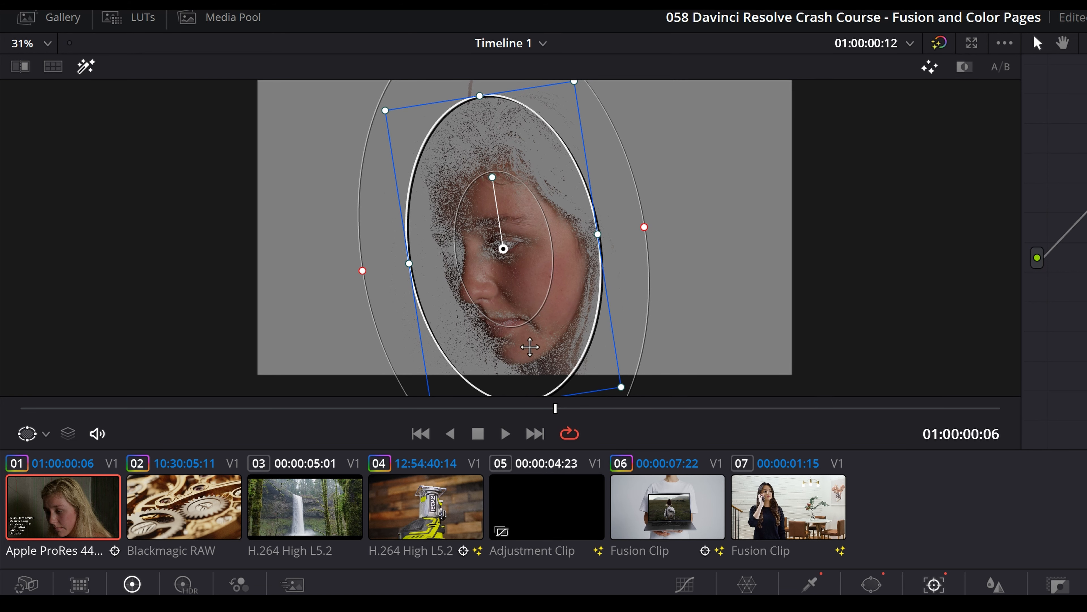
- Refine the qualifier matte with Pre-Filter 28.1, Clean Black 21.2, Clean White 31.7, Black Clip 15.4, White Clip 91.4, Blur Radius 36.0 and In/Out Ratio -1.4
click(810, 583)
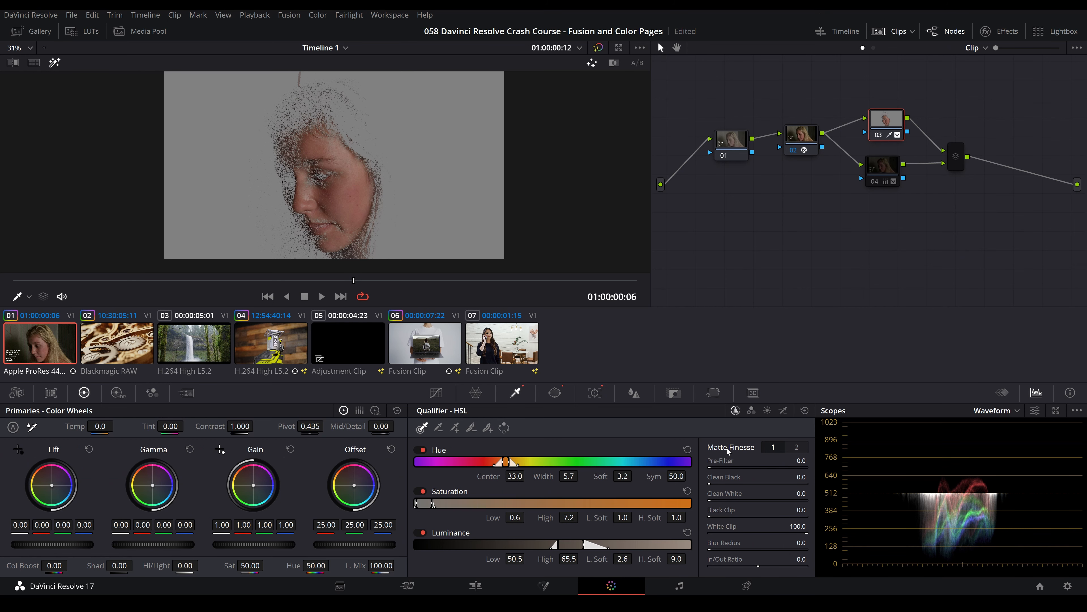
click(798, 448)
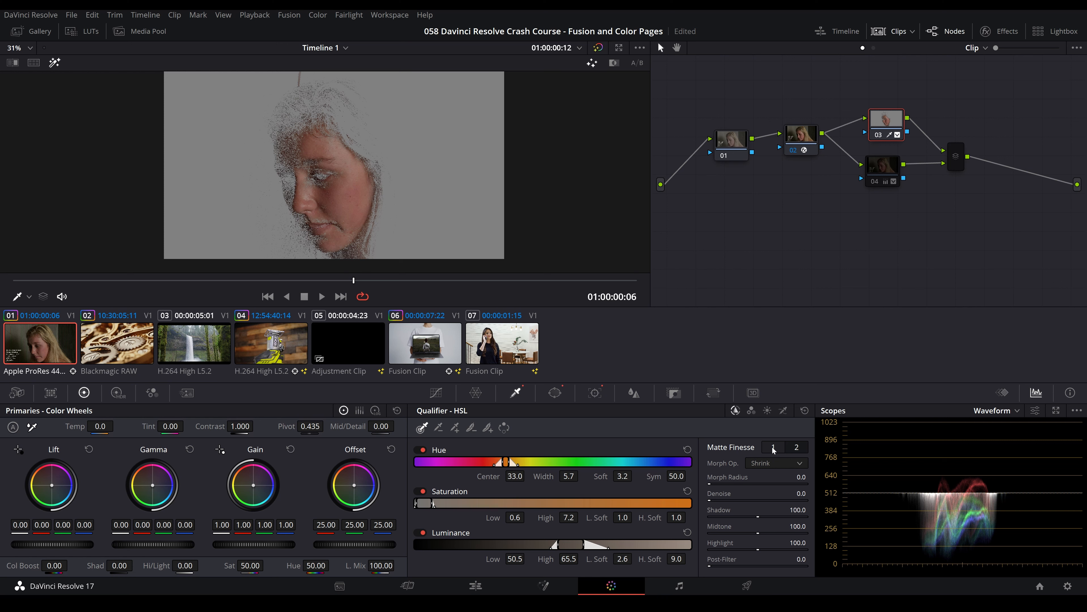
click(774, 448)
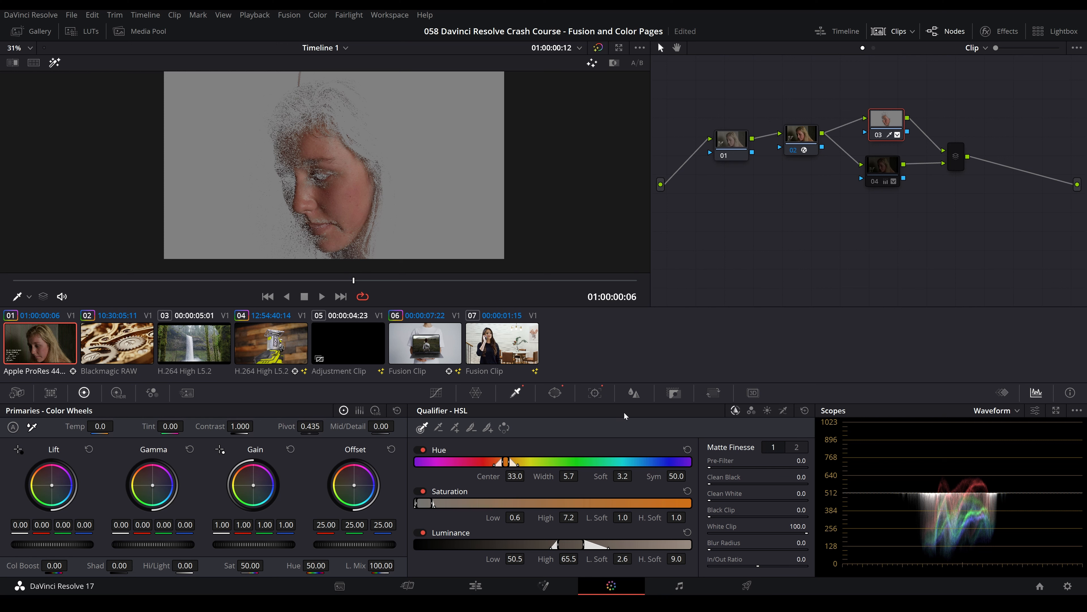
drag(722, 467, 750, 467)
drag(722, 483, 743, 482)
mouse_move(723, 499)
mouse_down()
mouse_move(755, 499)
mouse_move(724, 516)
mouse_up()
drag(807, 532, 799, 533)
drag(717, 550, 716, 559)
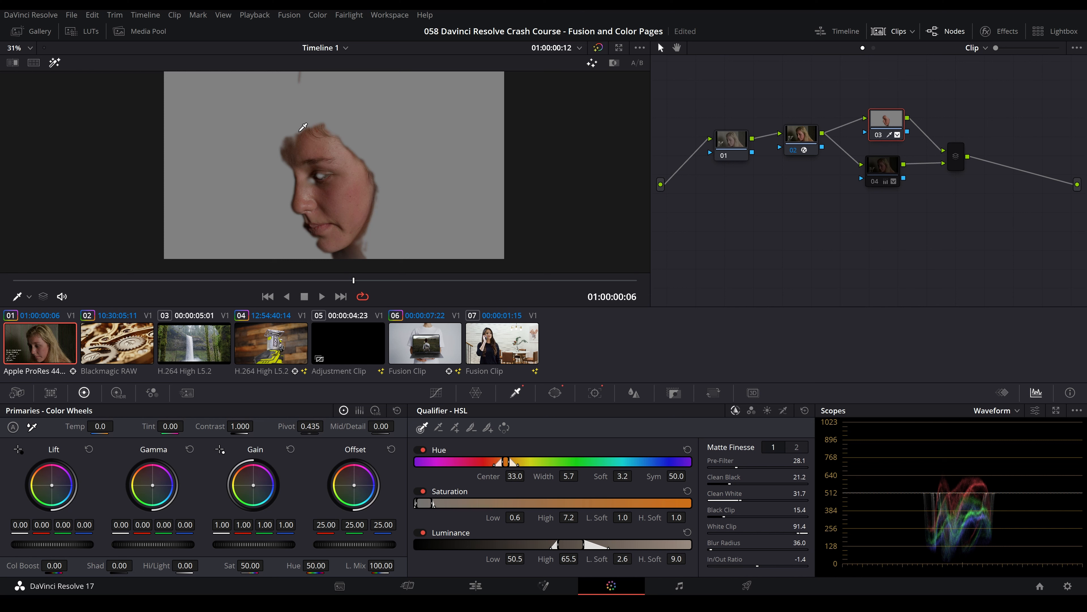
- Tighten the circular window around the face to an aspect of about 38.61 and softness of about 9.78, and turn off Highlight
click(555, 393)
drag(306, 83, 311, 110)
drag(451, 232, 434, 189)
drag(316, 170, 320, 181)
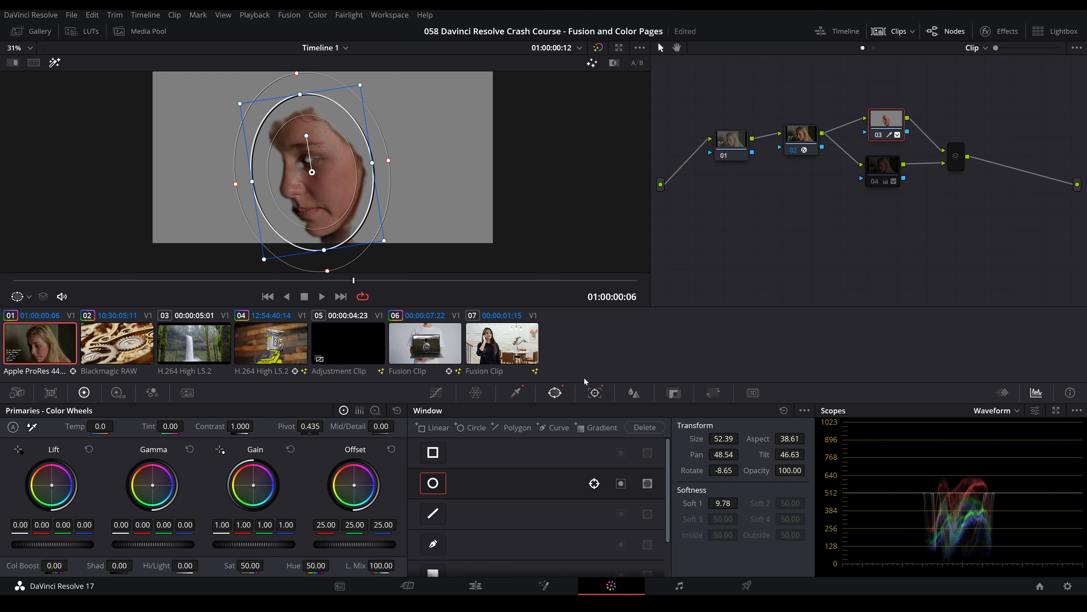
click(52, 64)
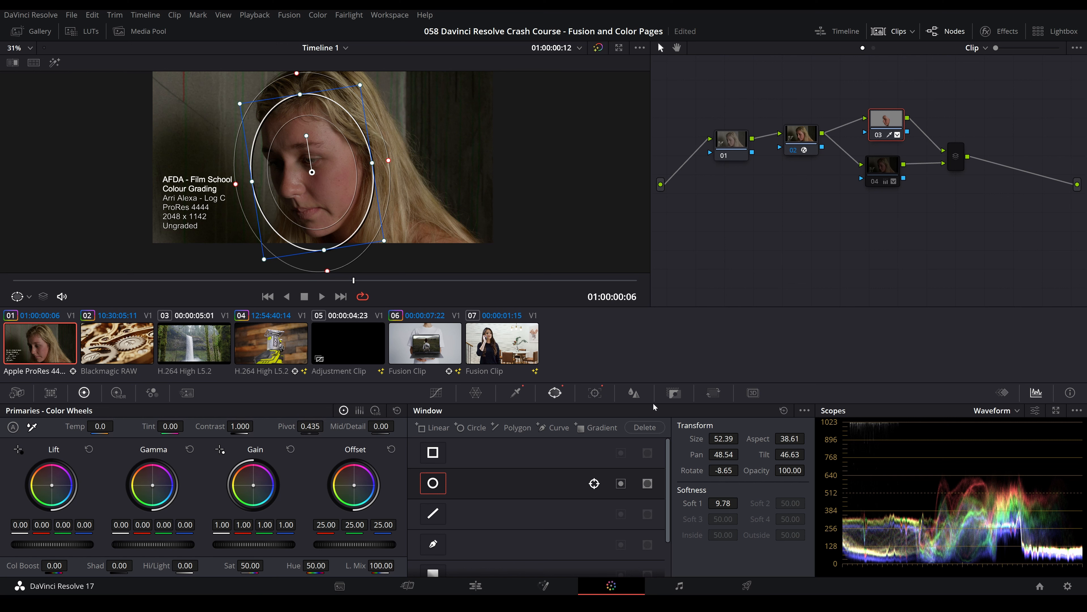
- Try a linked Blur radius of 0.19 on node 03 to sharpen the face, and reset the radius to 0.50
click(635, 393)
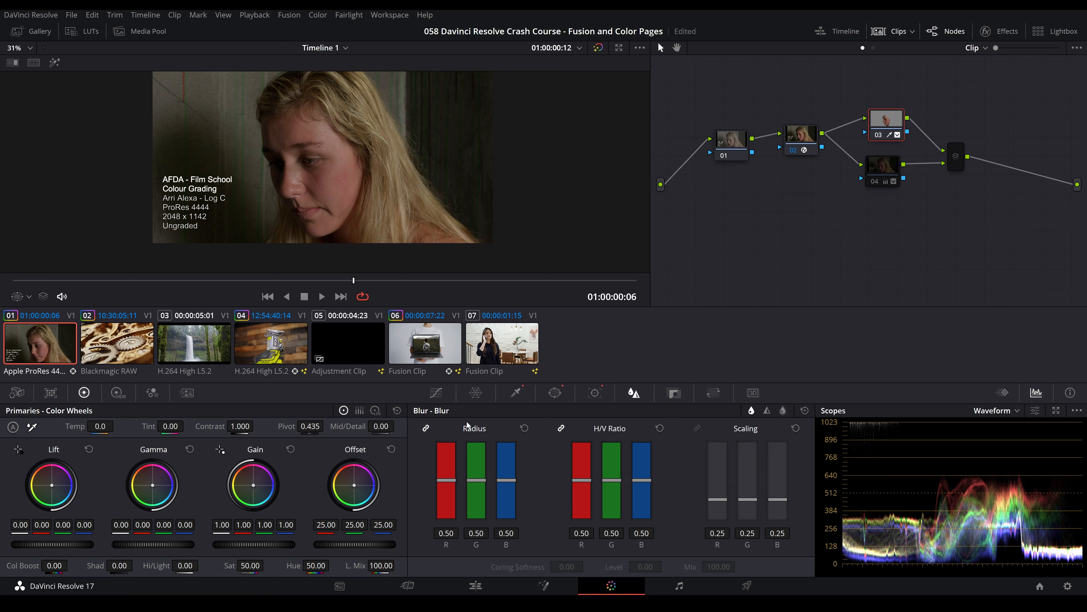
drag(476, 480, 480, 507)
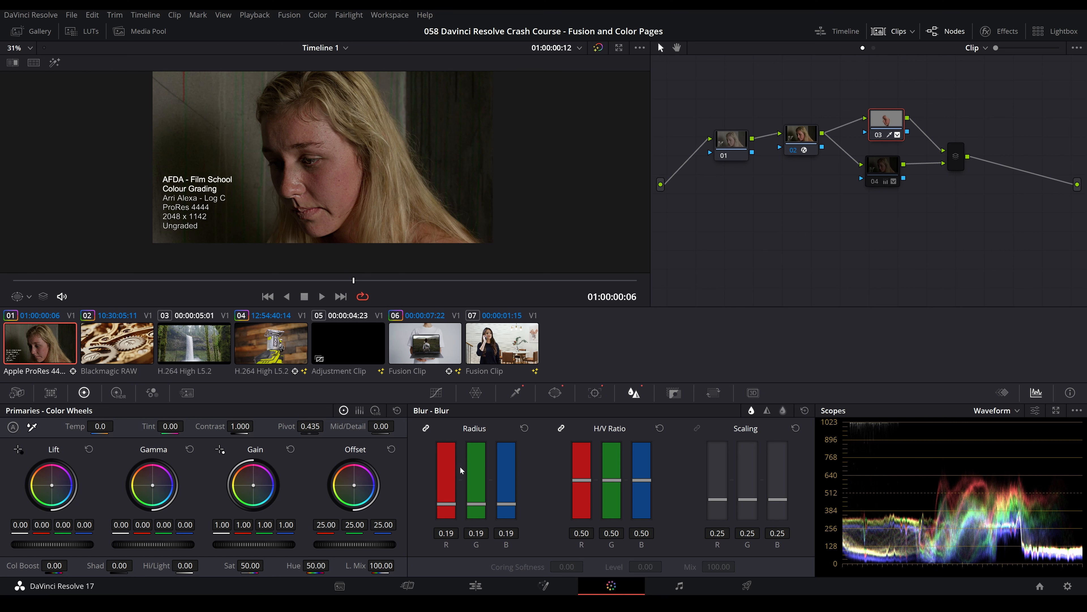
double_click(498, 513)
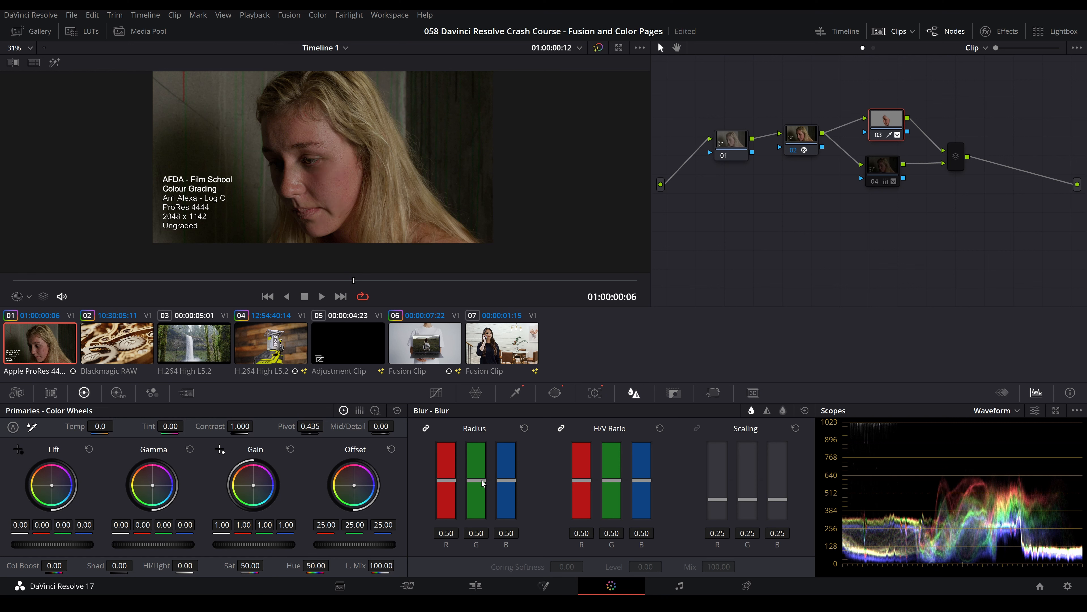
- Try a higher linked Blur radius on node 03, and soften the skin with a Mid/Detail of -54.00
drag(482, 481, 482, 424)
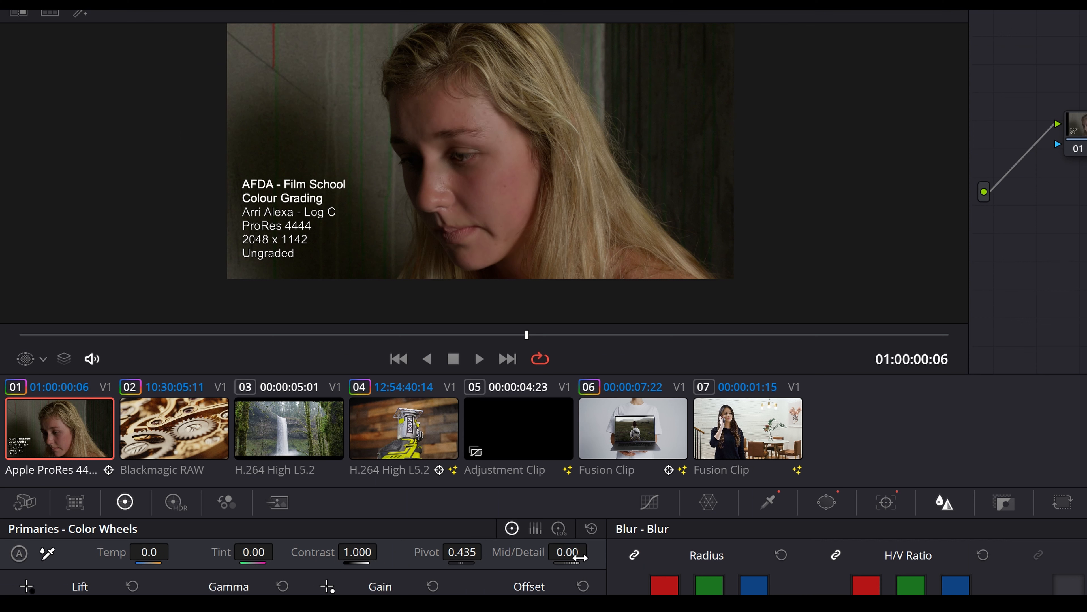
drag(569, 556, 593, 553)
double_click(587, 559)
drag(586, 559, 523, 558)
scroll(498, 184, up, 5)
drag(471, 181, 474, 160)
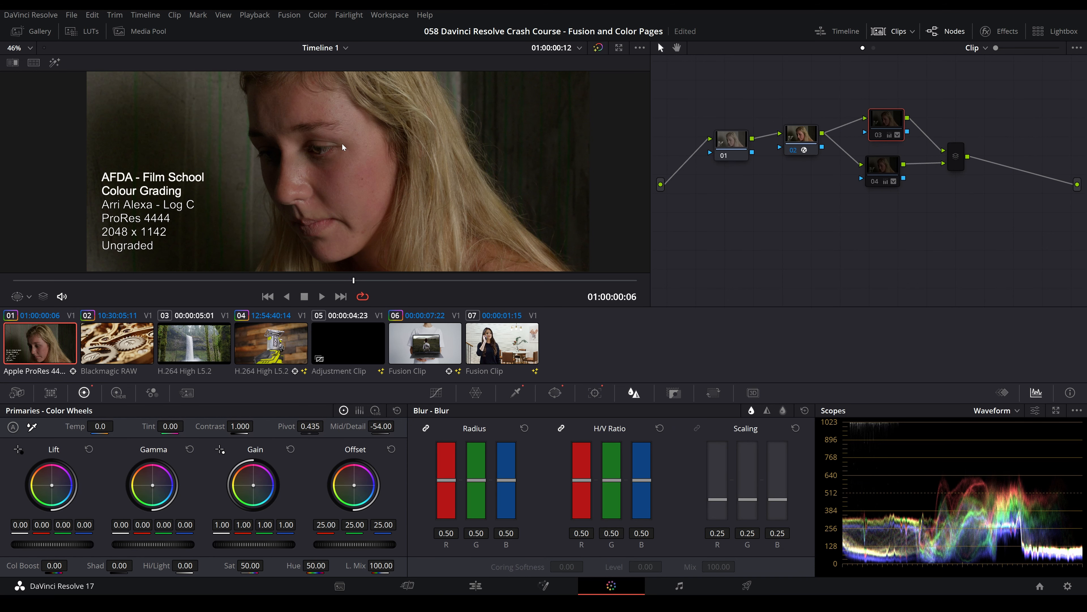
- Enable node 04, show its circular window on the eye, and inspect the window's tracking data
click(876, 166)
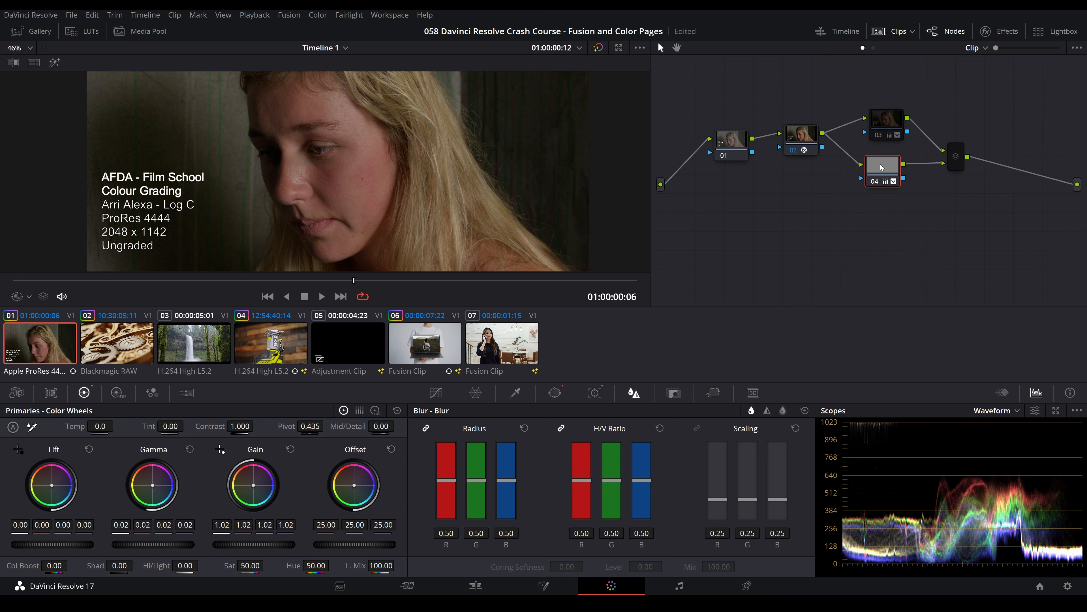
scroll(316, 175, down, 2)
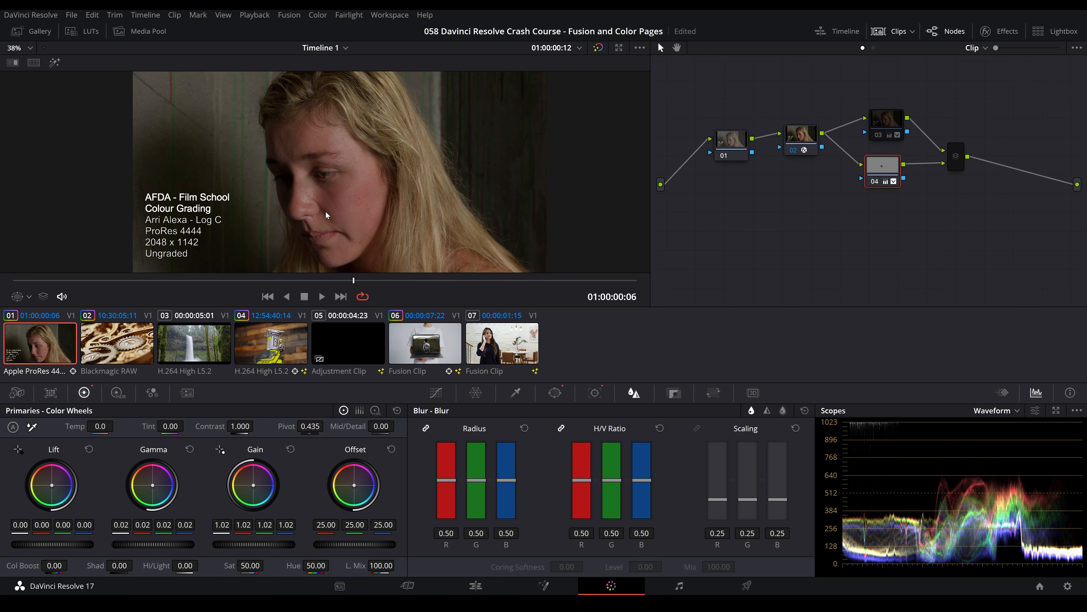
click(555, 393)
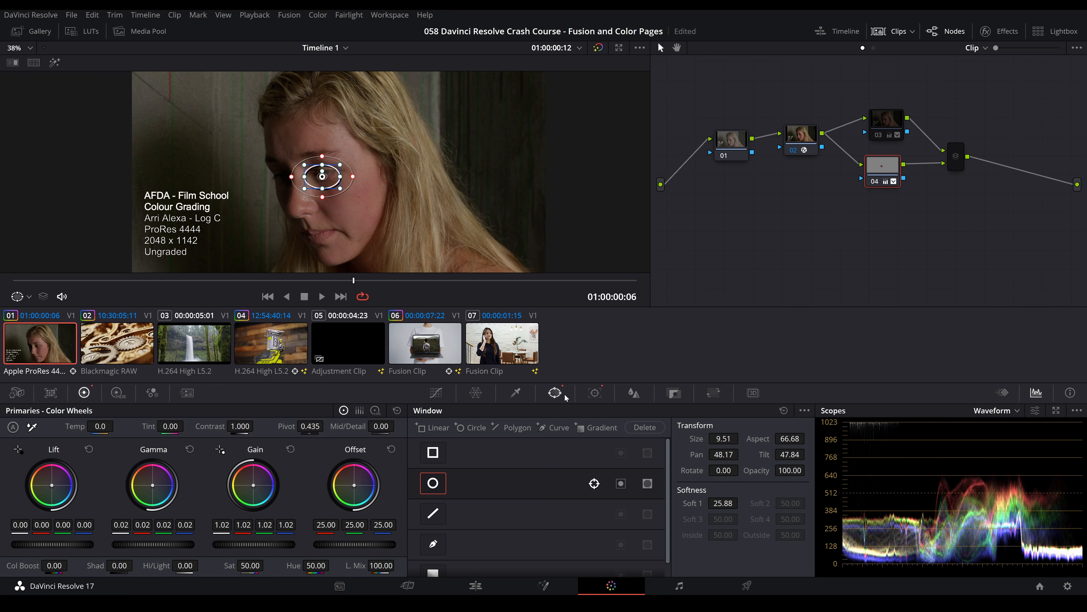
click(595, 391)
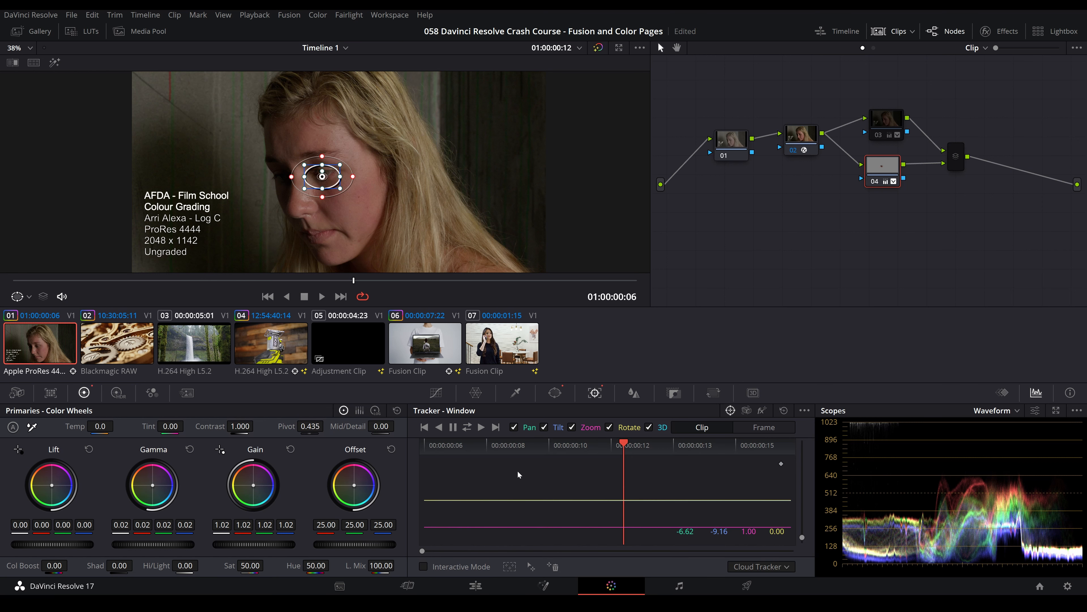
drag(651, 456, 486, 455)
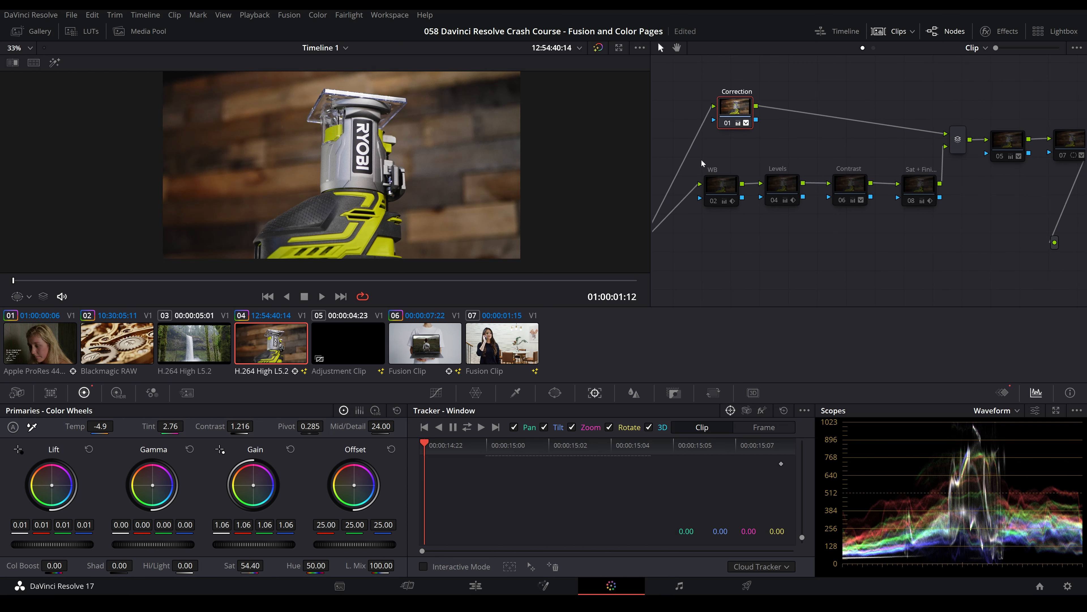
- On the router clip, compare the Correction node with the WB, Levels, Contrast and saturation chain, and disable both branches
drag(942, 222, 695, 189)
click(736, 102)
drag(750, 101, 752, 92)
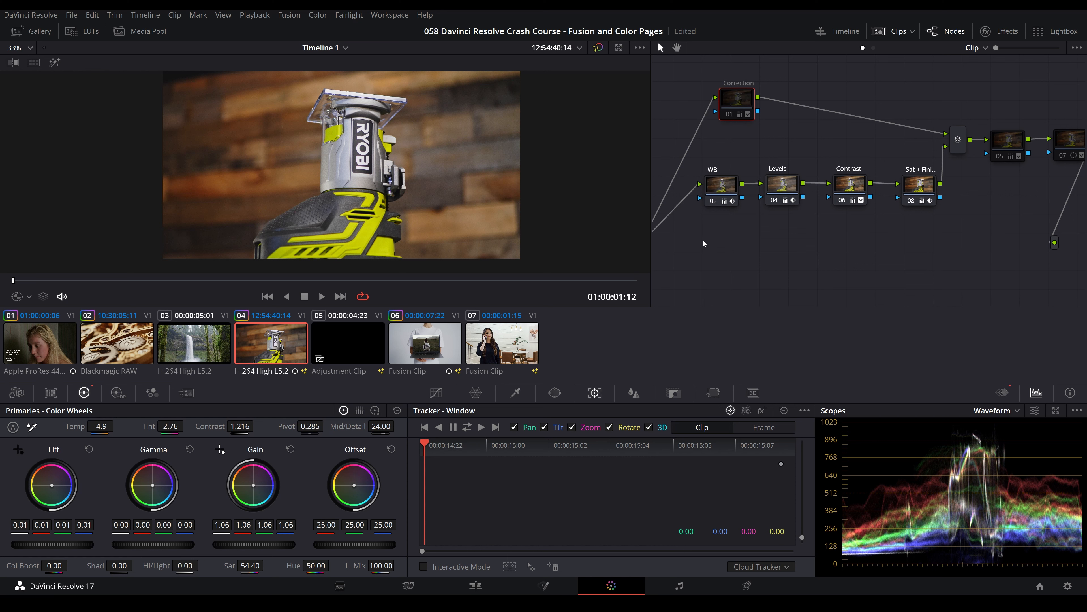
drag(985, 245, 682, 172)
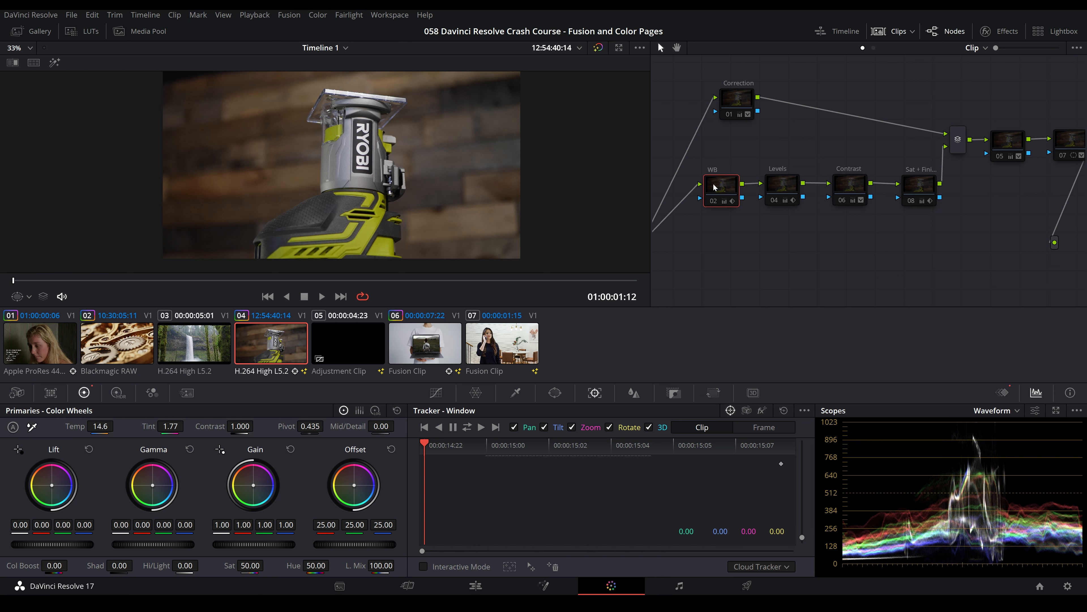
- Enable the WB node, toggle it to compare, and pick its white balance from the white RYOBI lettering
click(713, 187)
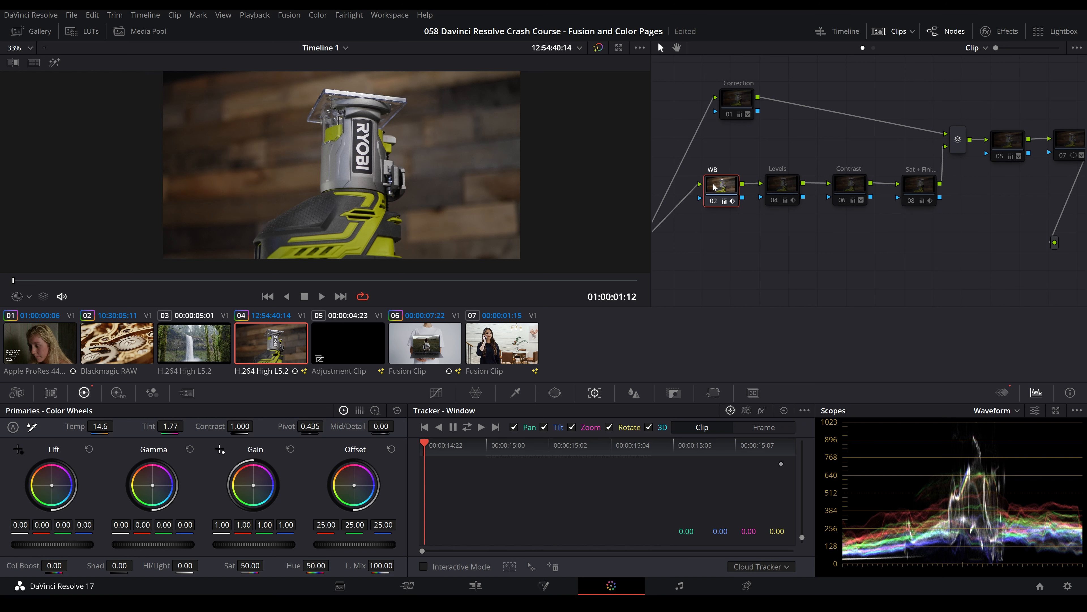
key(ctrl+d)
key(ctrl+d)
key(ctrl+d)
key(ctrl+d)
key(ctrl+d)
click(32, 428)
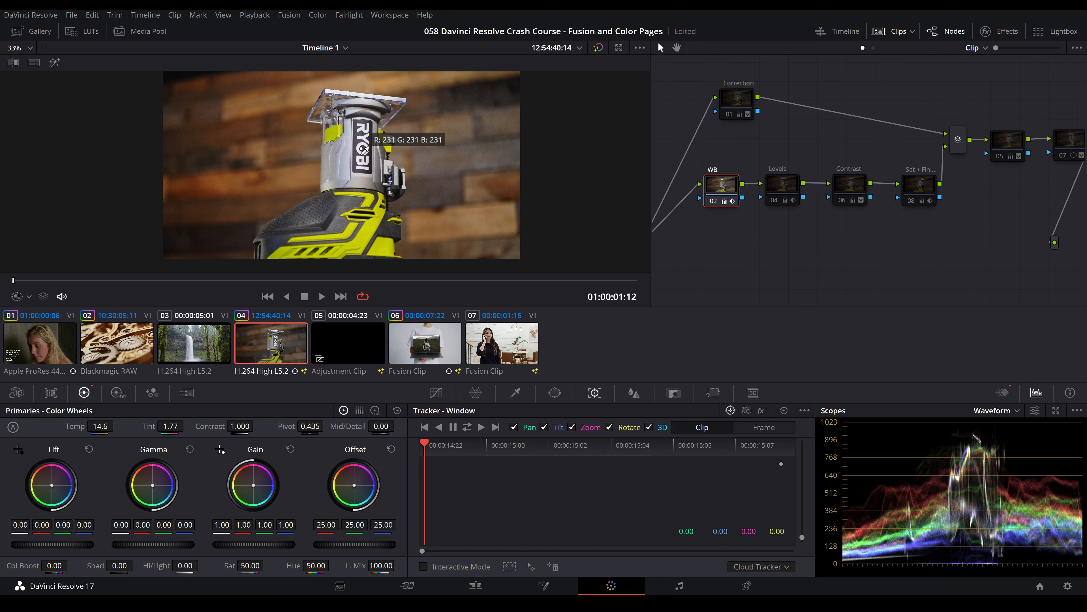
click(361, 149)
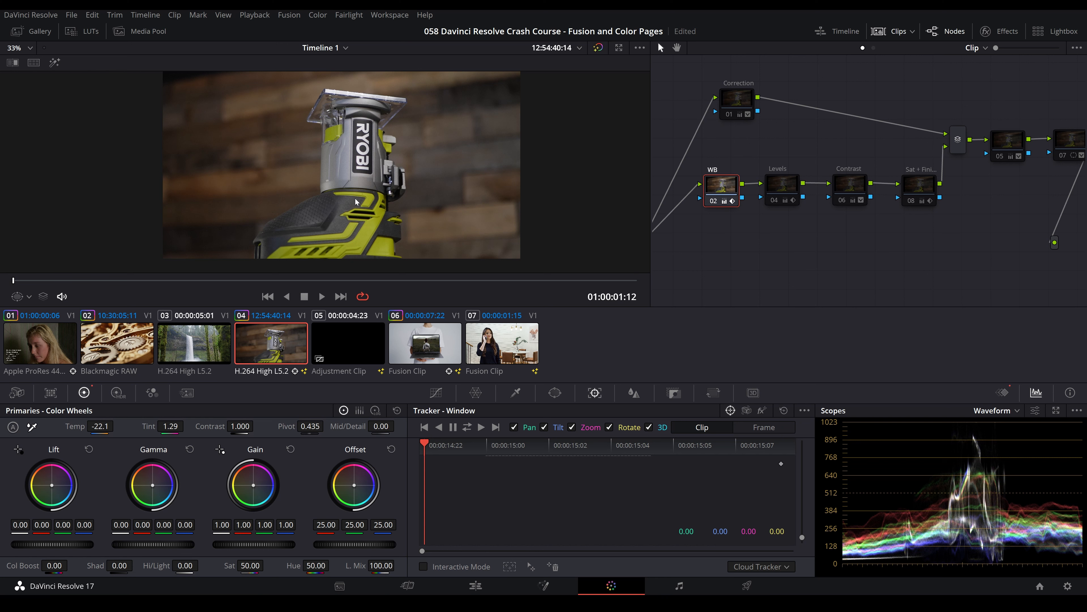
- Enable the Levels node and toggle it off and on to compare its effect on the image
click(793, 184)
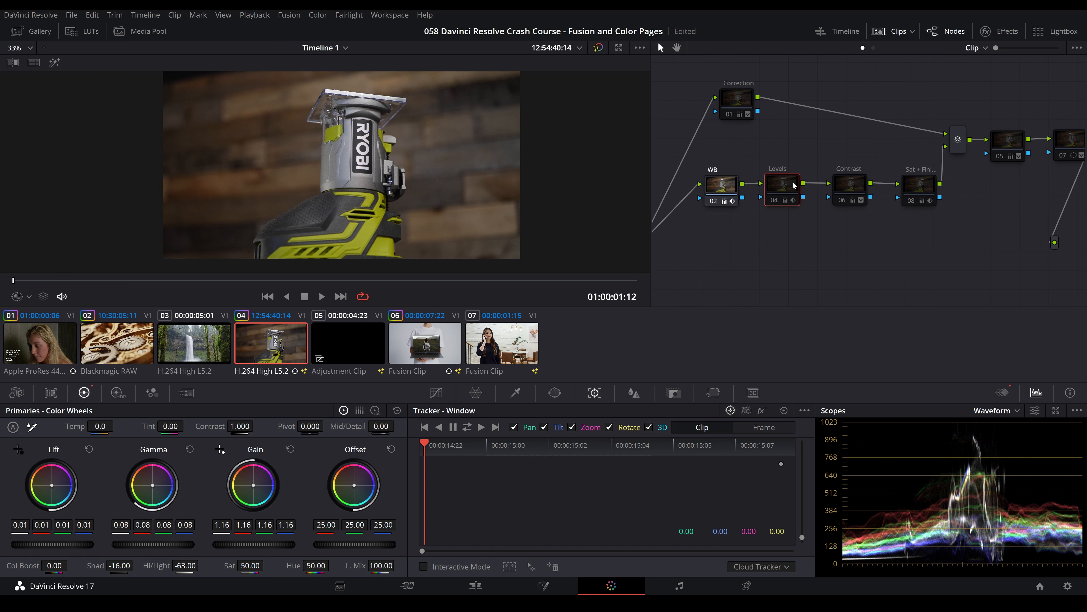
key(ctrl+d)
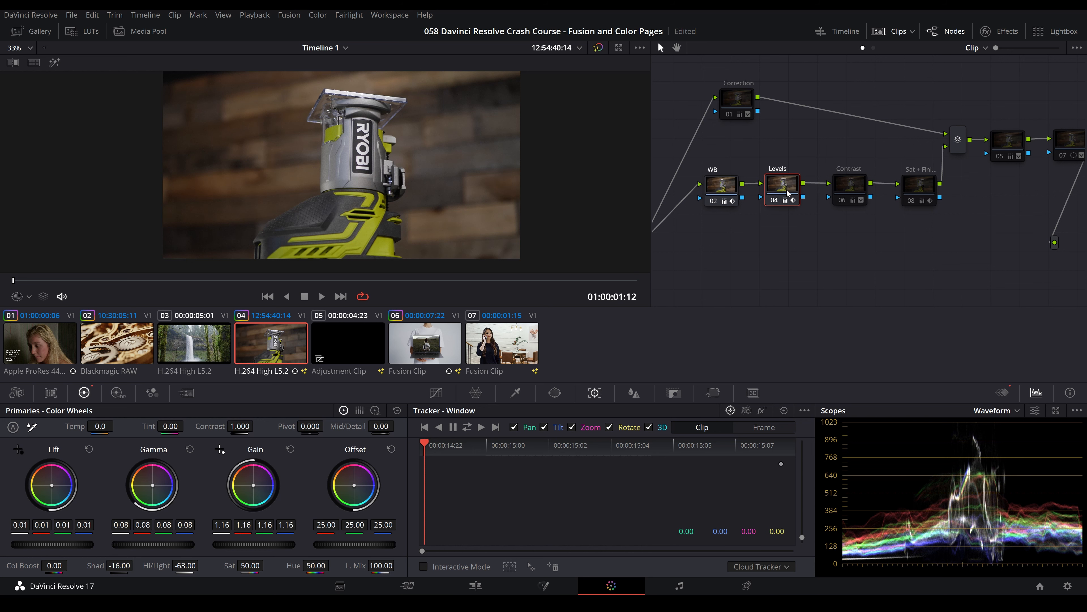
key(ctrl+d)
key(ctrl+d)
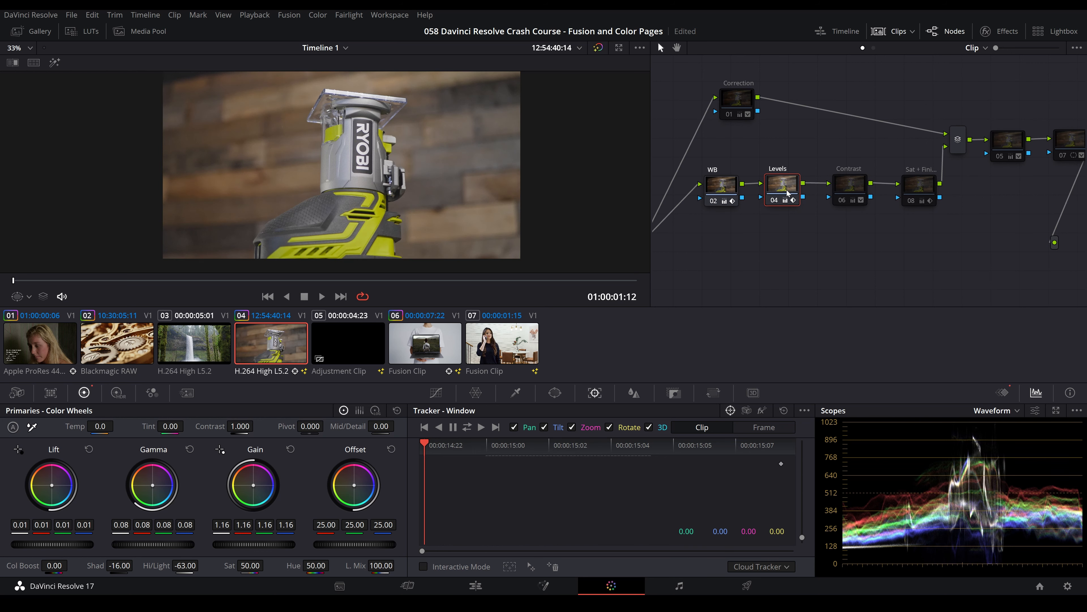
key(ctrl+d)
key(ctrl+d)
- Enable the Contrast node and toggle it repeatedly to compare the image with and without added contrast
click(846, 184)
key(ctrl+d)
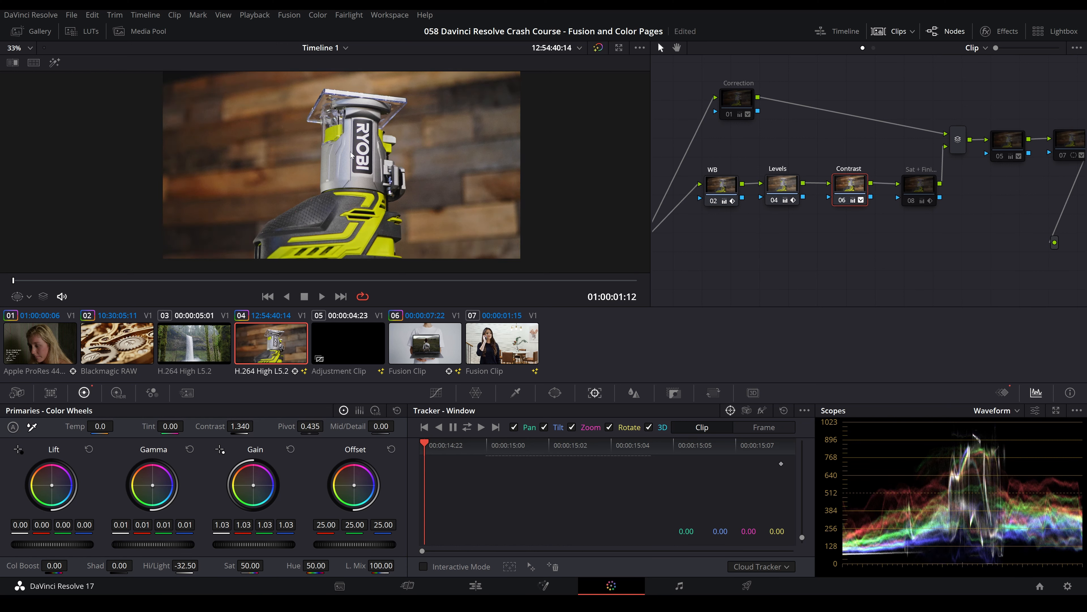
key(ctrl+d)
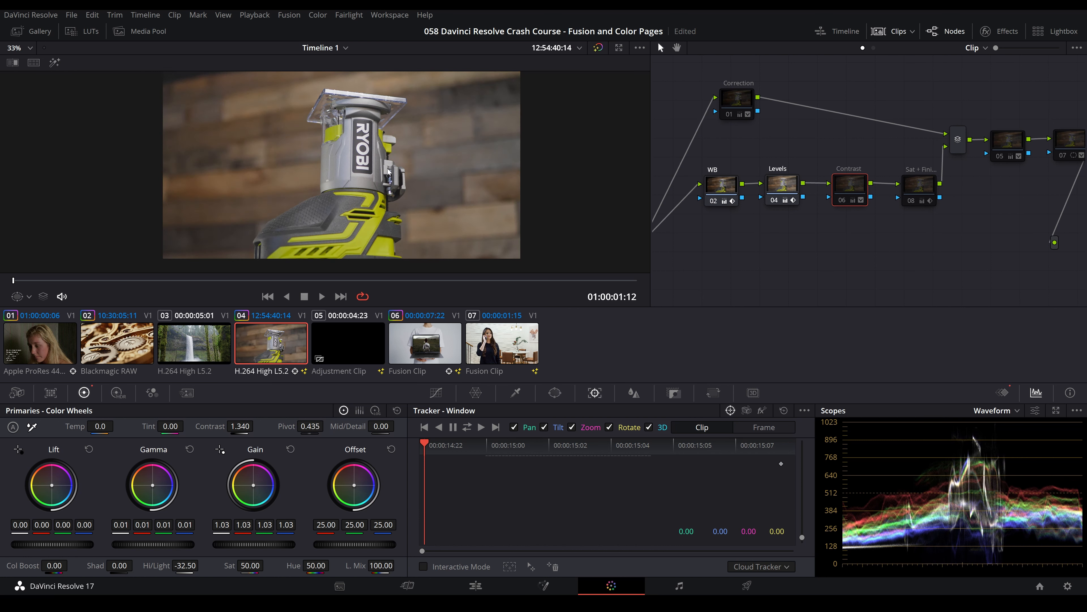
key(ctrl+d)
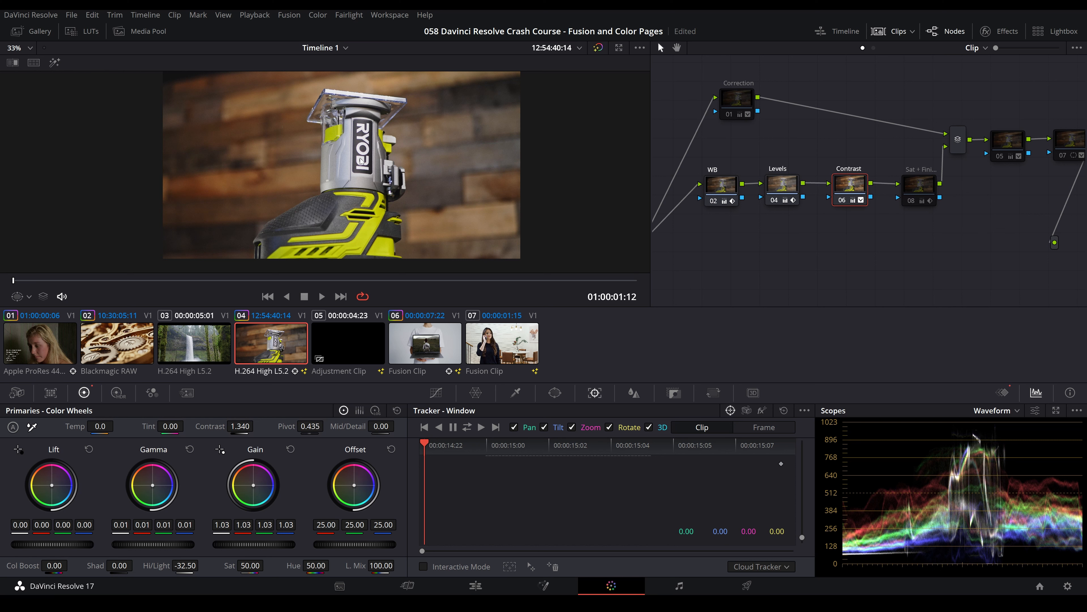
key(ctrl+d)
key(ctrl+d)
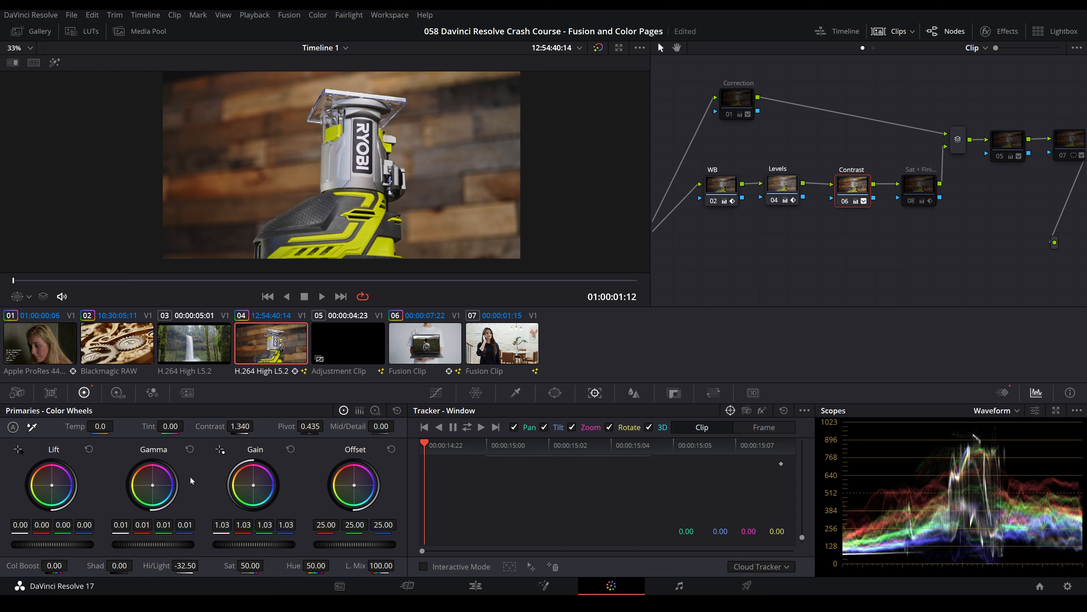
- Enable the saturation finishing node 08 and toggle it repeatedly to compare the color before and after
click(908, 190)
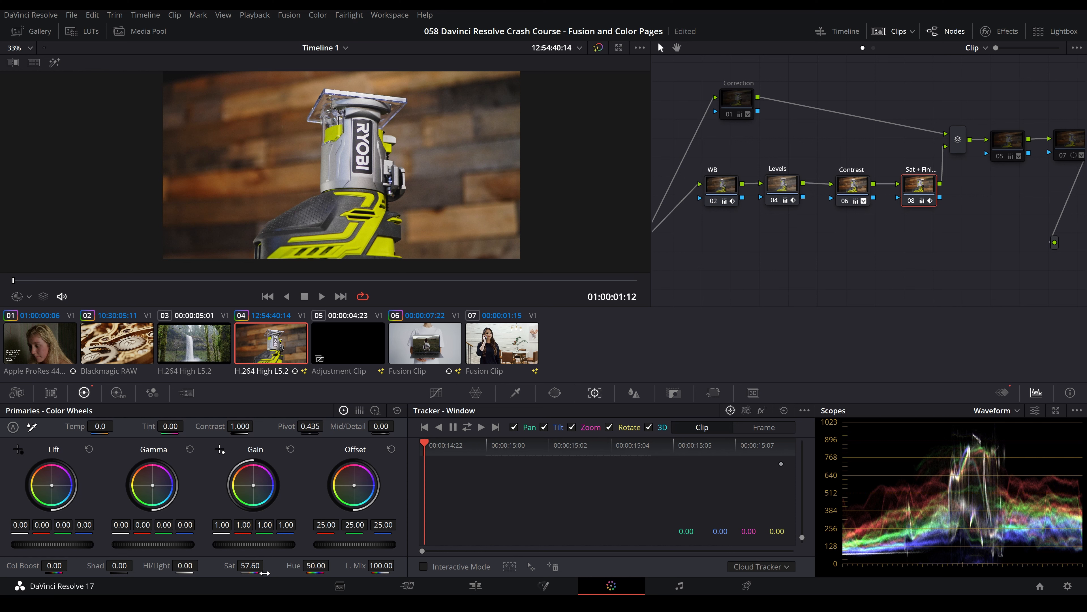
key(ctrl+d)
key(ctrl+d)
key(ctrl+d)
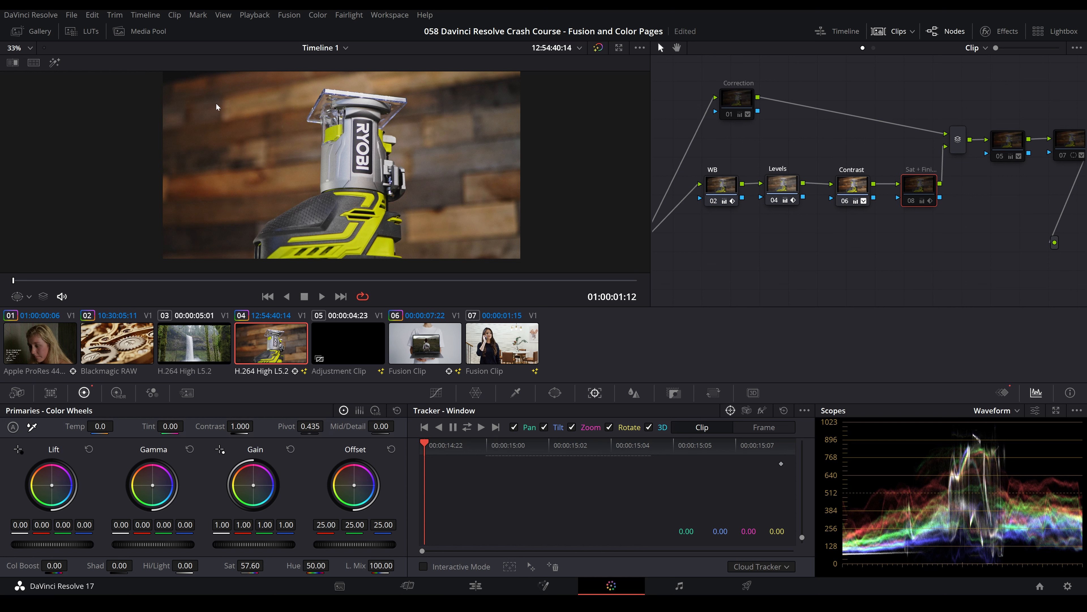
key(ctrl+d)
key(ctrl+d)
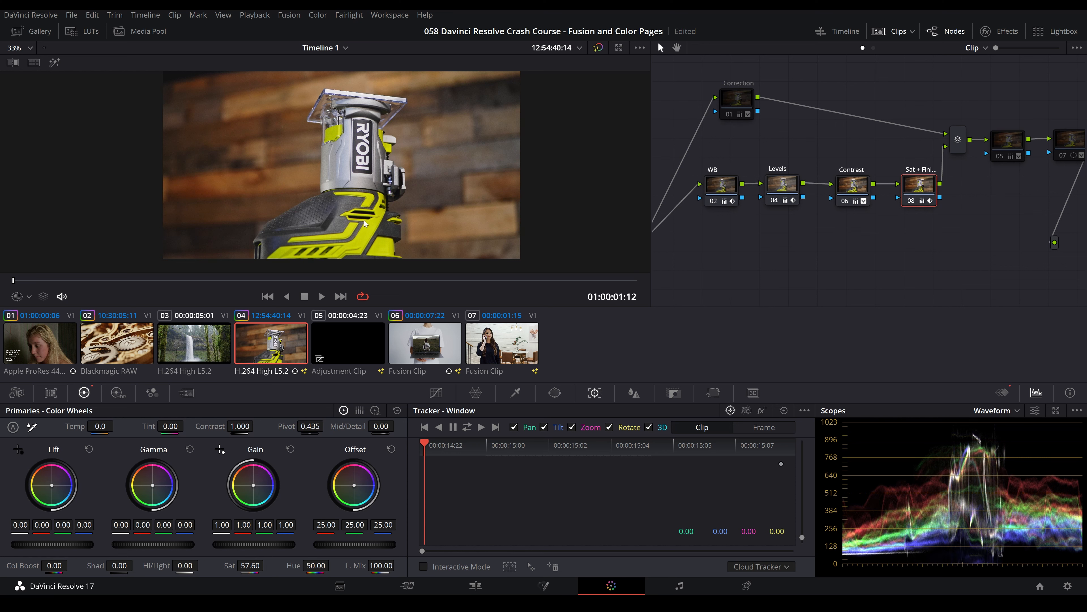
key(ctrl+d)
key(ctrl+d)
key(ctrl+d)
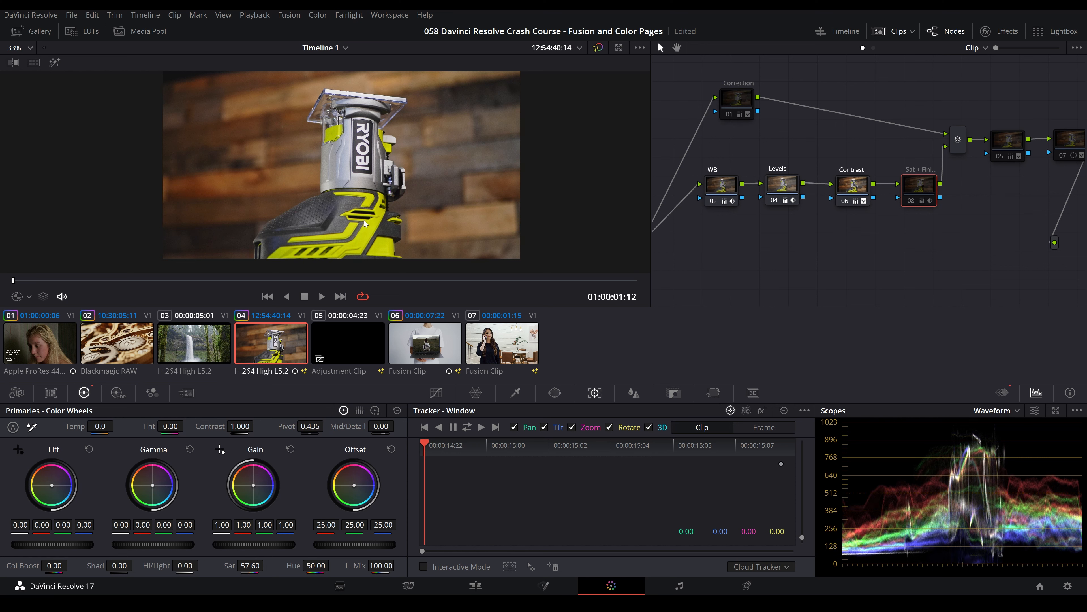
key(ctrl+d)
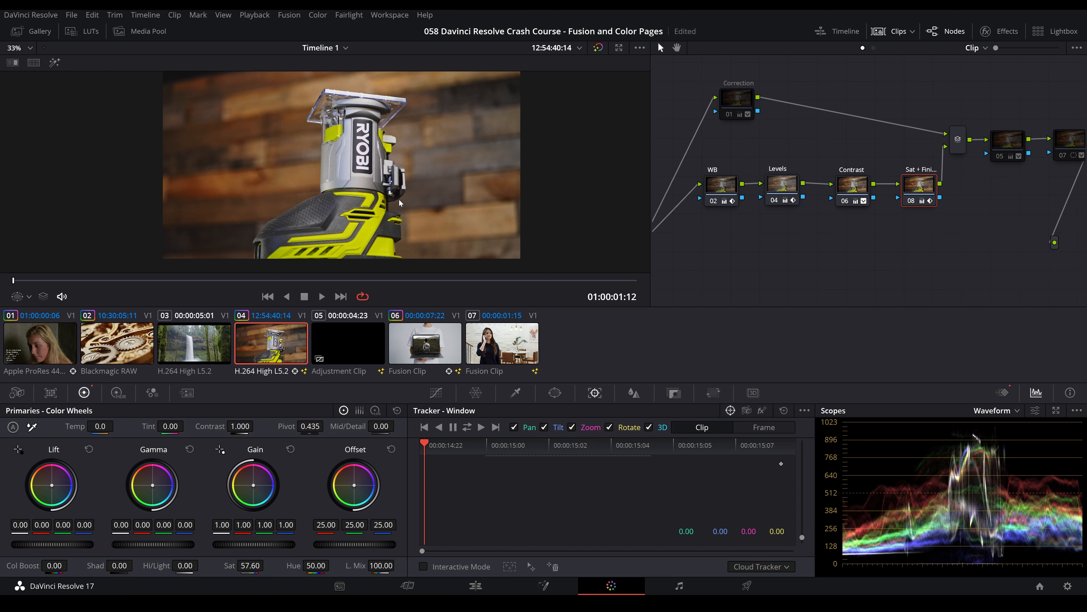
- Select the WB, Levels, Contrast and saturation nodes together and toggle them off and on to compare the full chain
drag(984, 224, 708, 185)
key(ctrl+d)
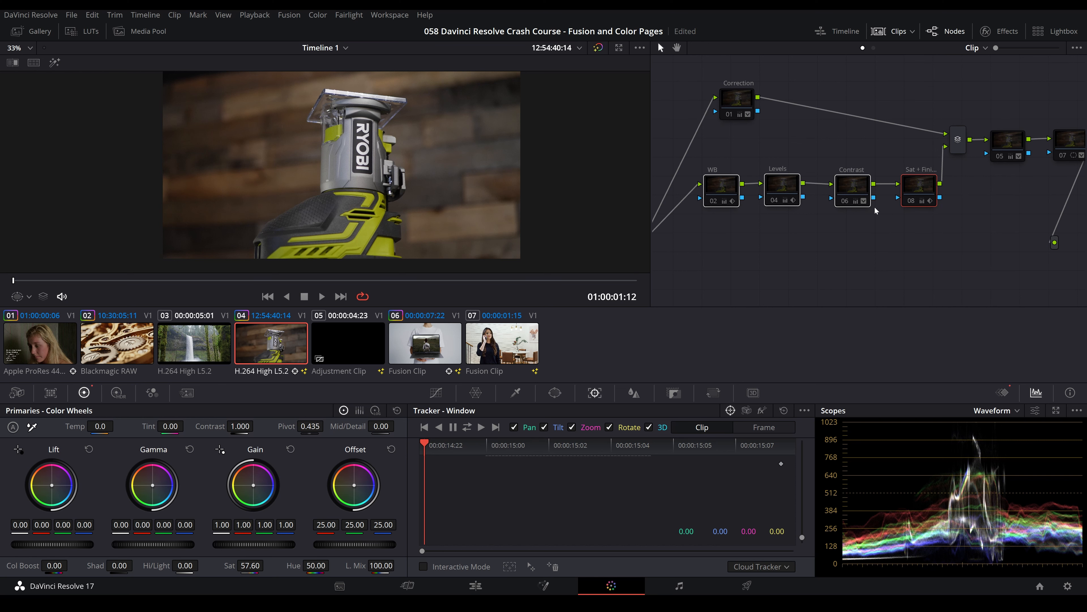
key(ctrl+d)
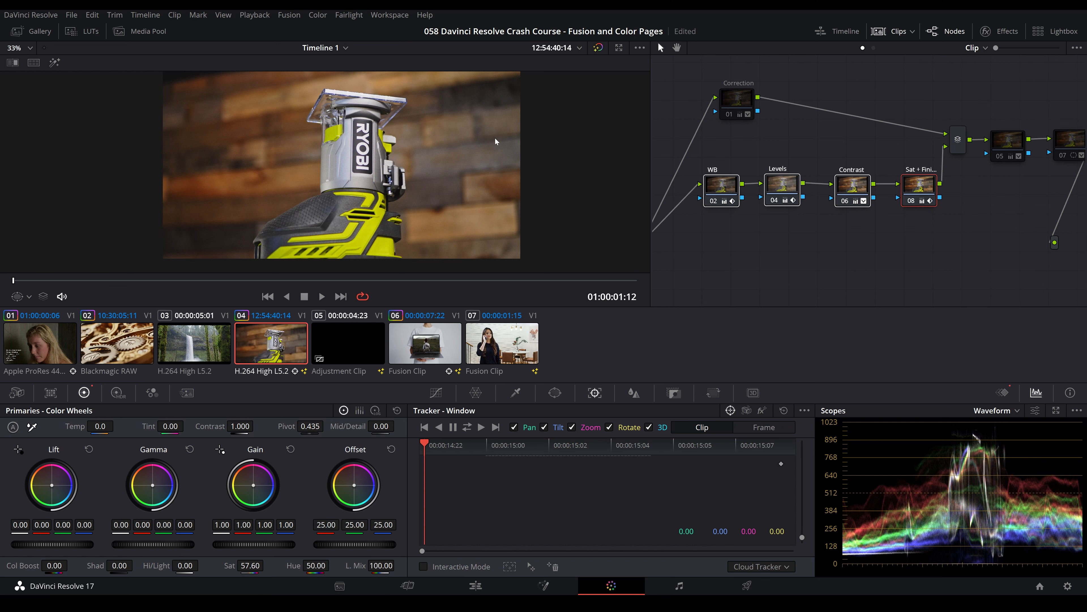
- Disable the four-node chain, enable the single Correction node, and nudge that node's position in the graph
drag(737, 101, 745, 102)
drag(963, 234, 729, 191)
key(ctrl+d)
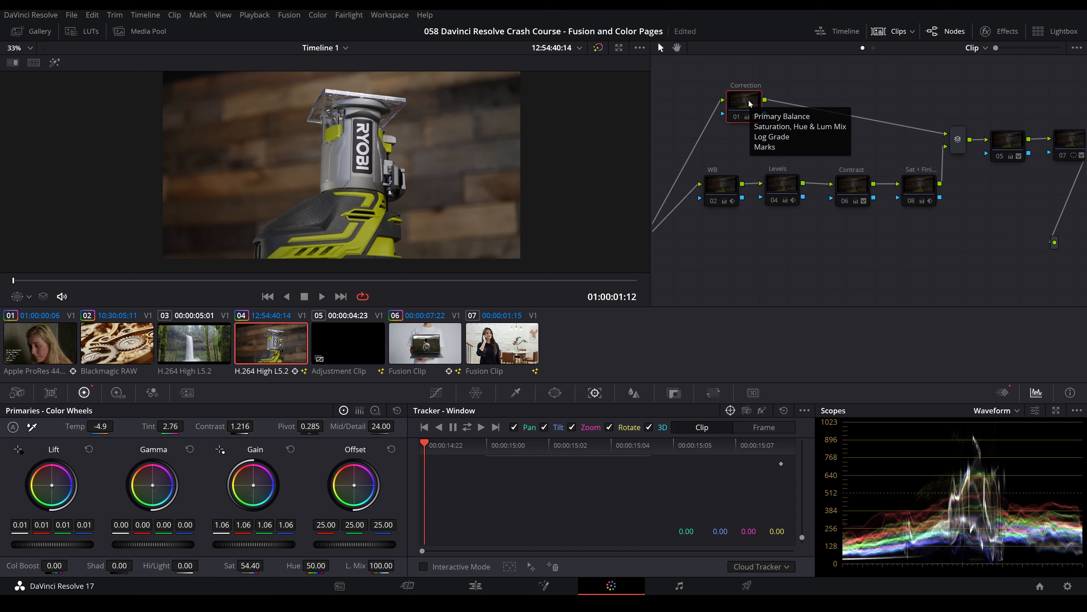
key(ctrl+d)
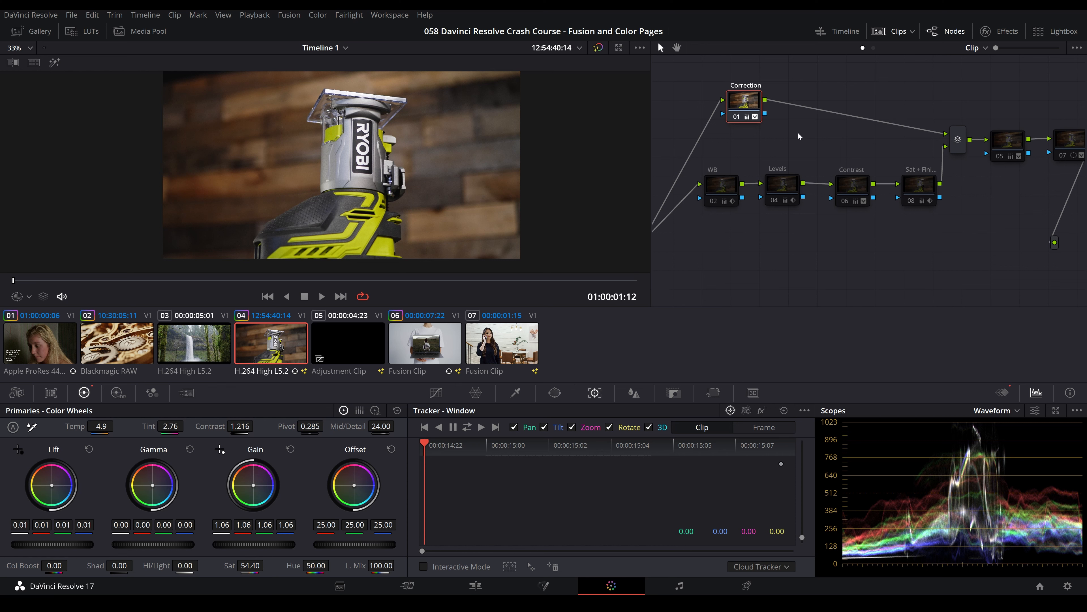
drag(745, 108, 745, 112)
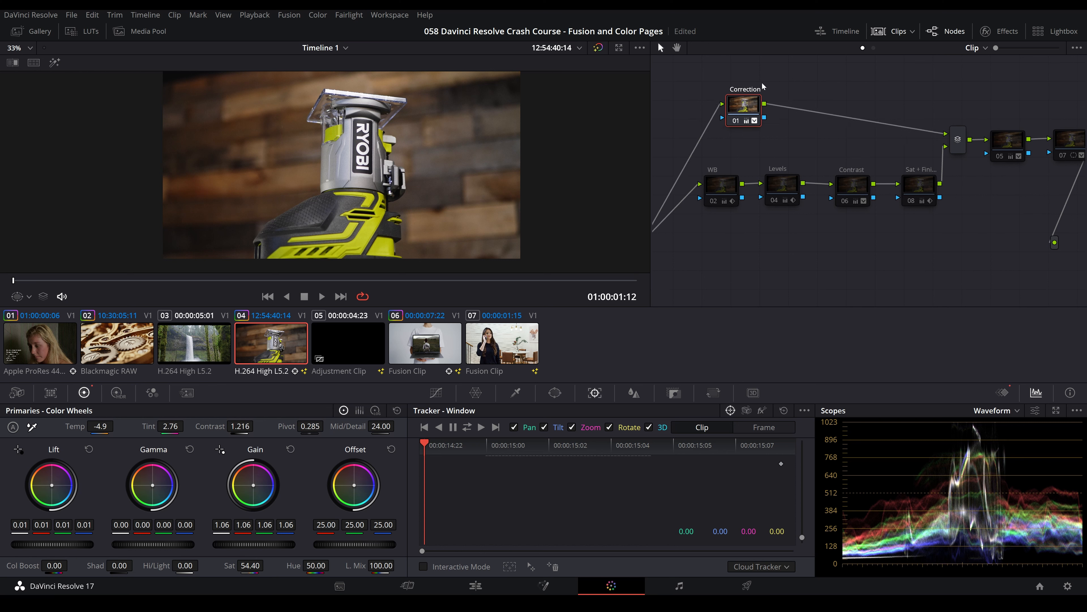
drag(731, 107, 725, 111)
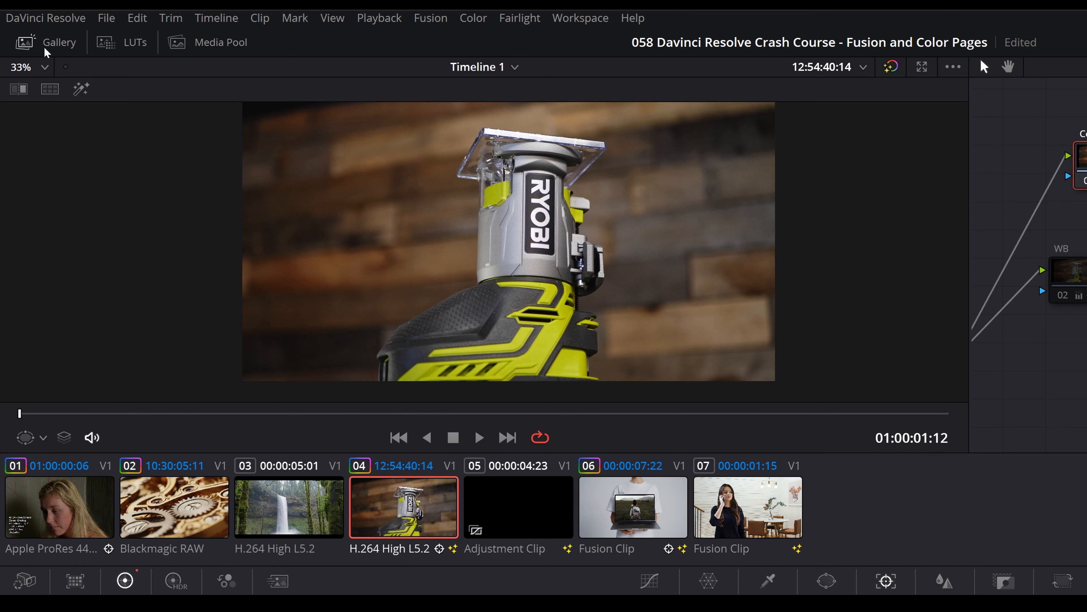
- Show the Gallery and grab a still of the router clip's current grade
click(37, 42)
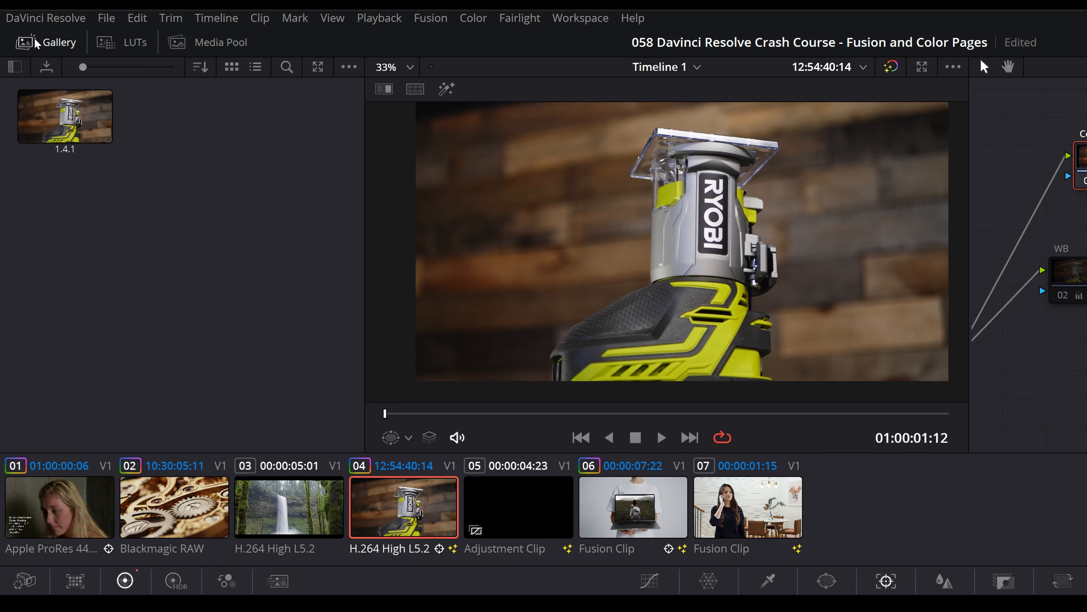
right_click(682, 239)
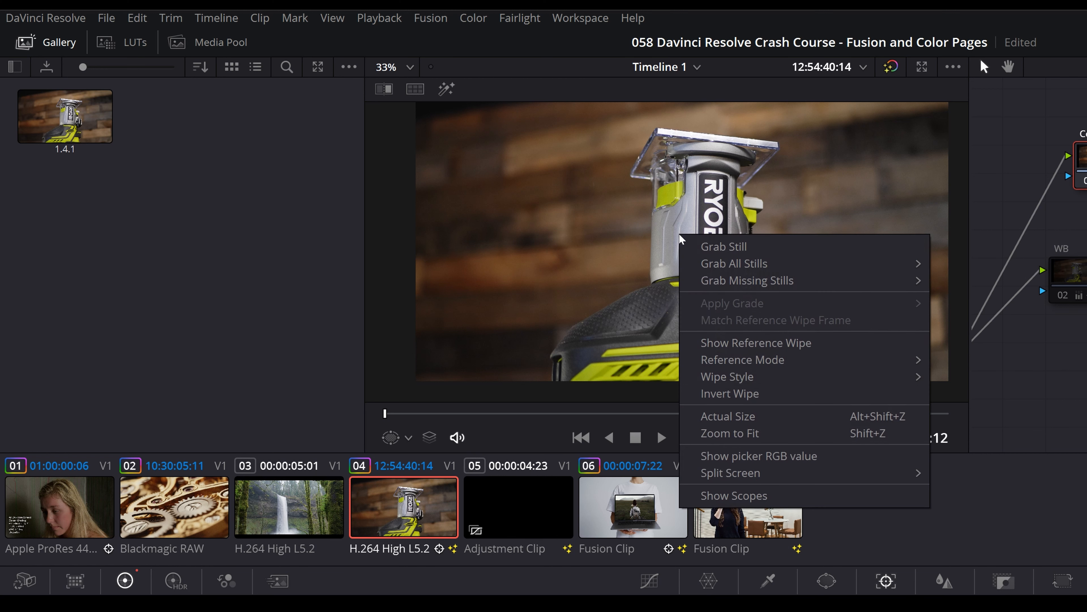
click(770, 247)
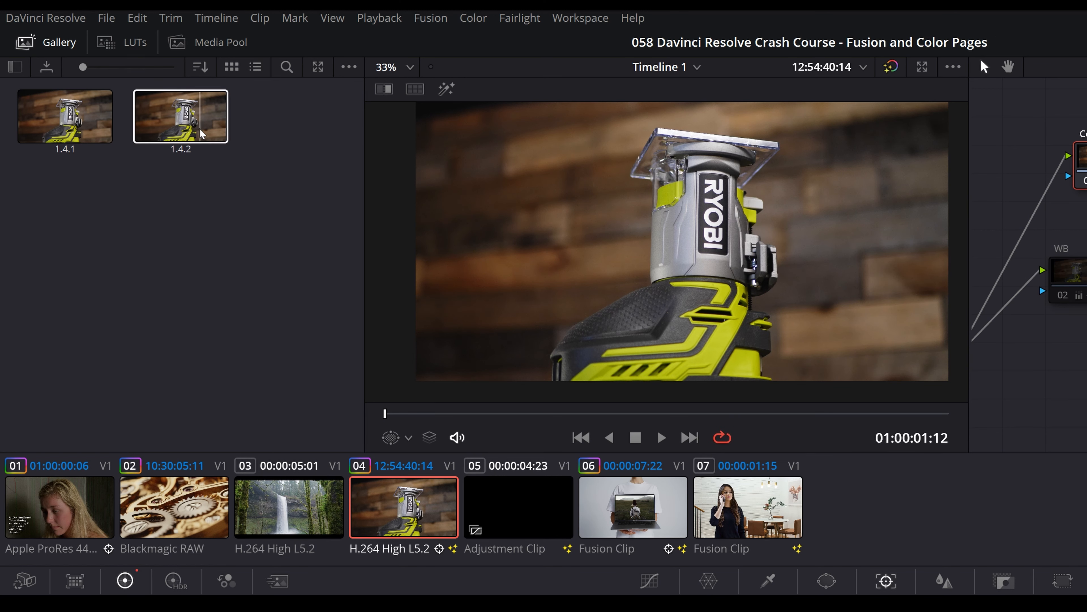
- Try to apply the second router still's grade to clips 04 through 07, and check the node graph of clip 07
click(202, 133)
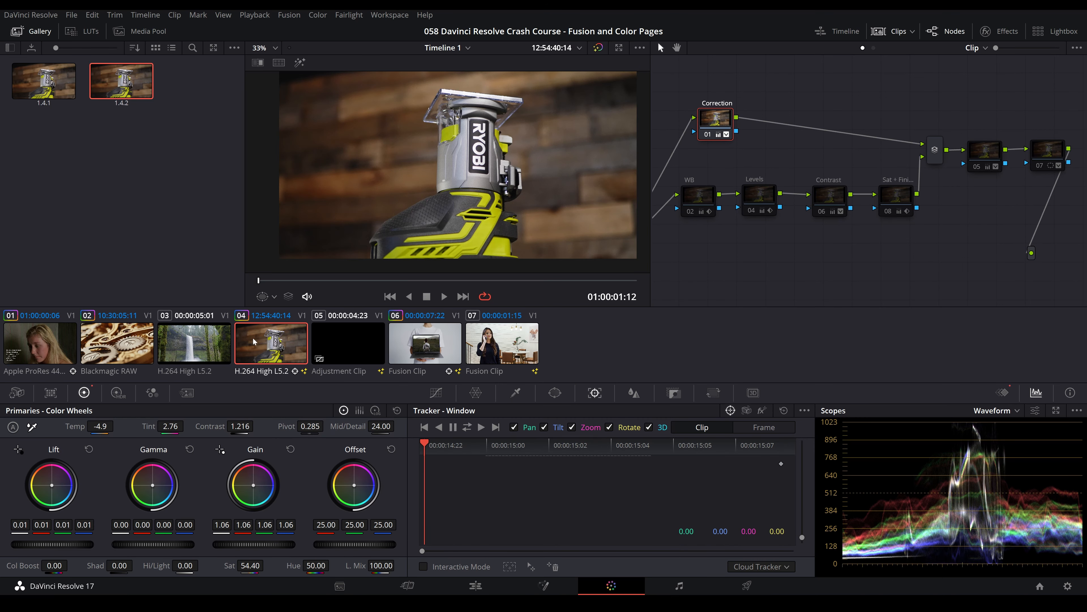
shift+click(483, 338)
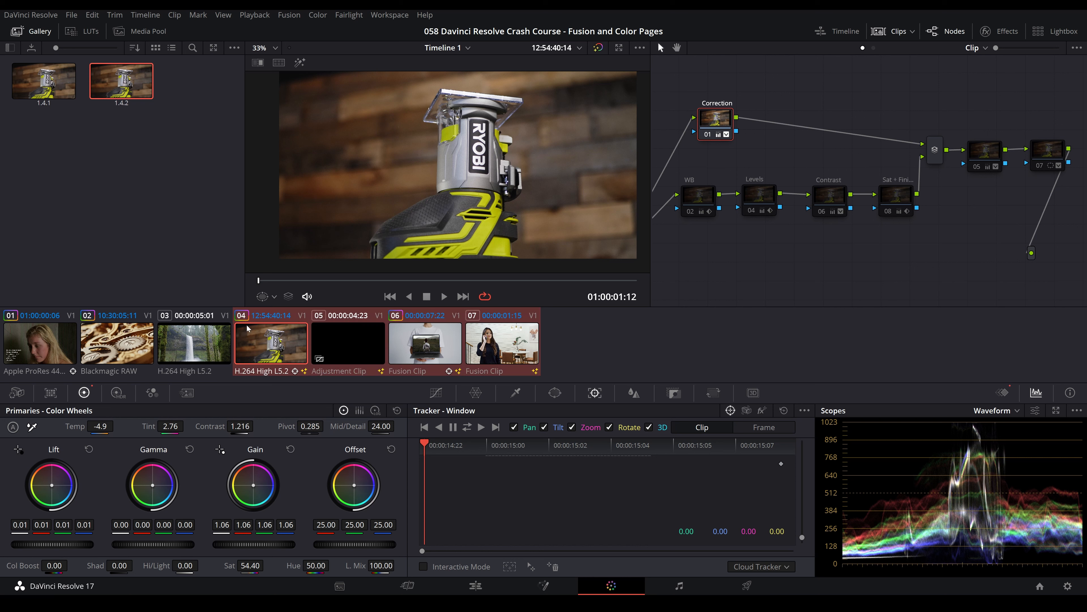
right_click(135, 88)
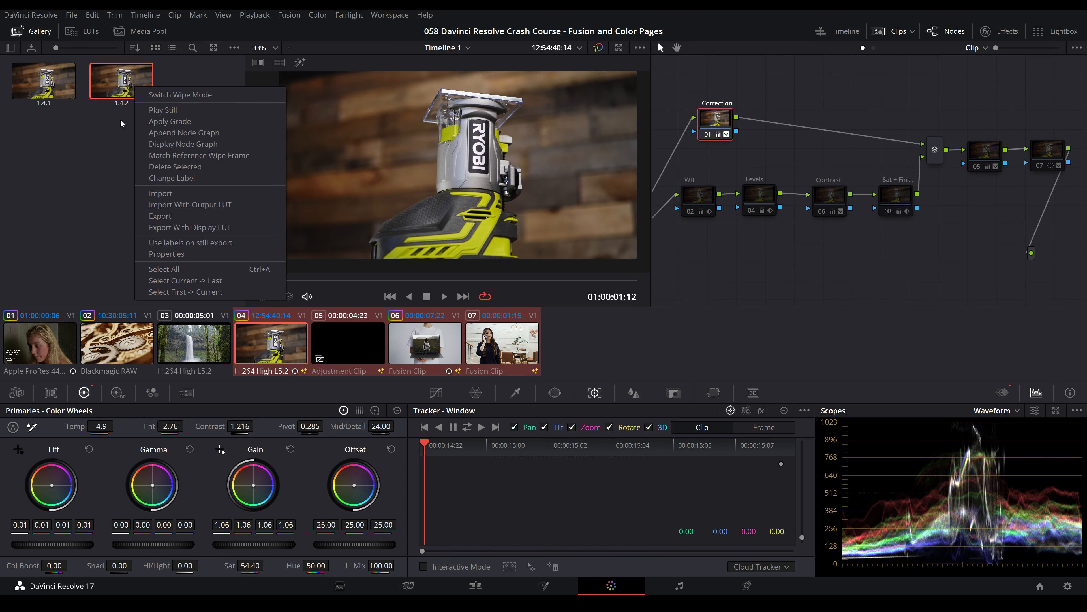
click(163, 123)
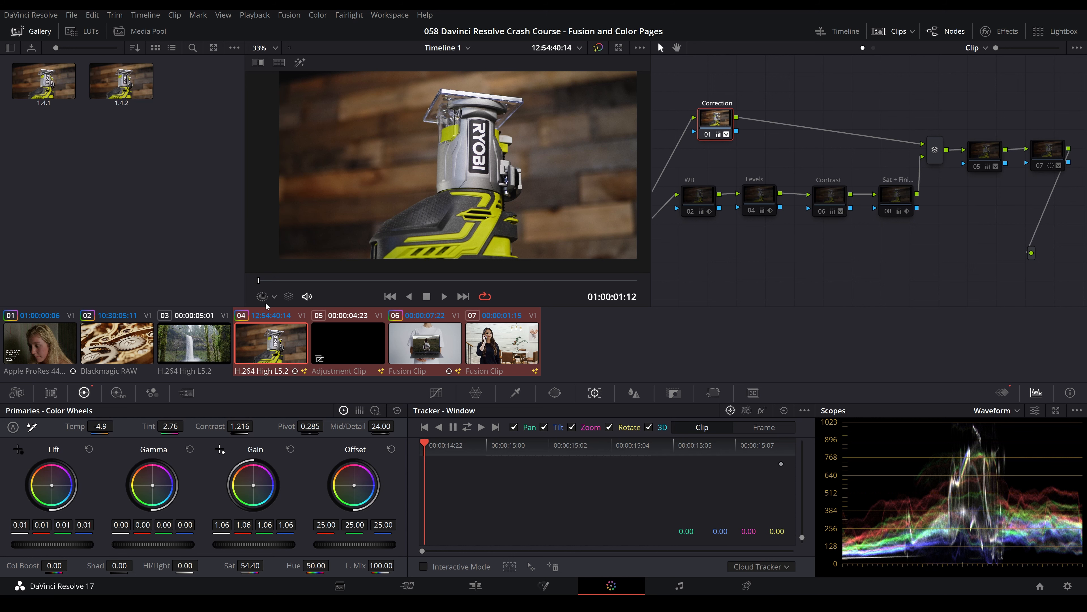
drag(1053, 105, 693, 240)
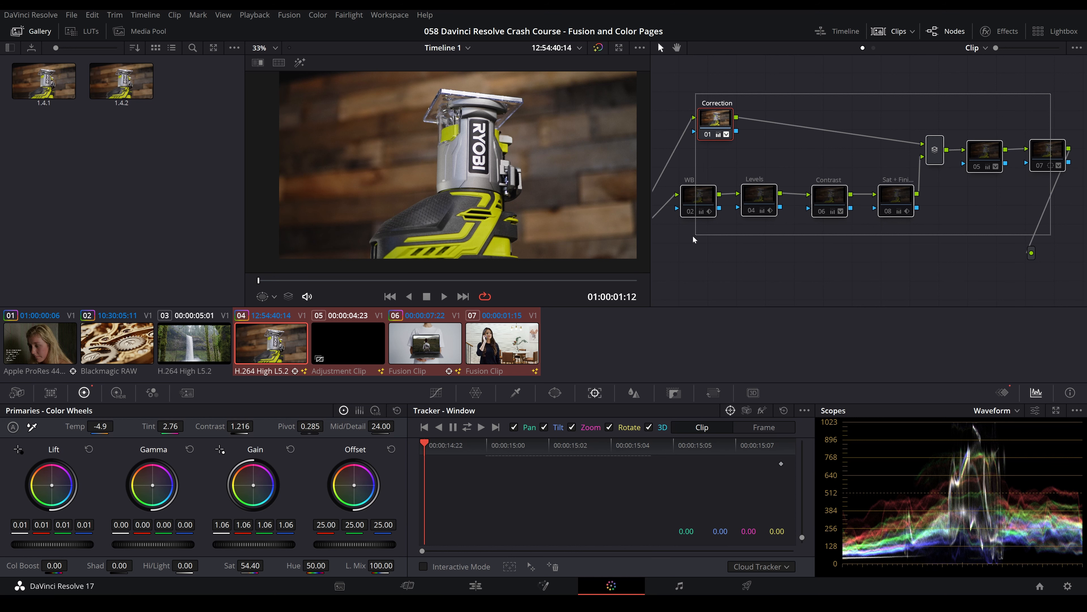
click(391, 343)
click(502, 343)
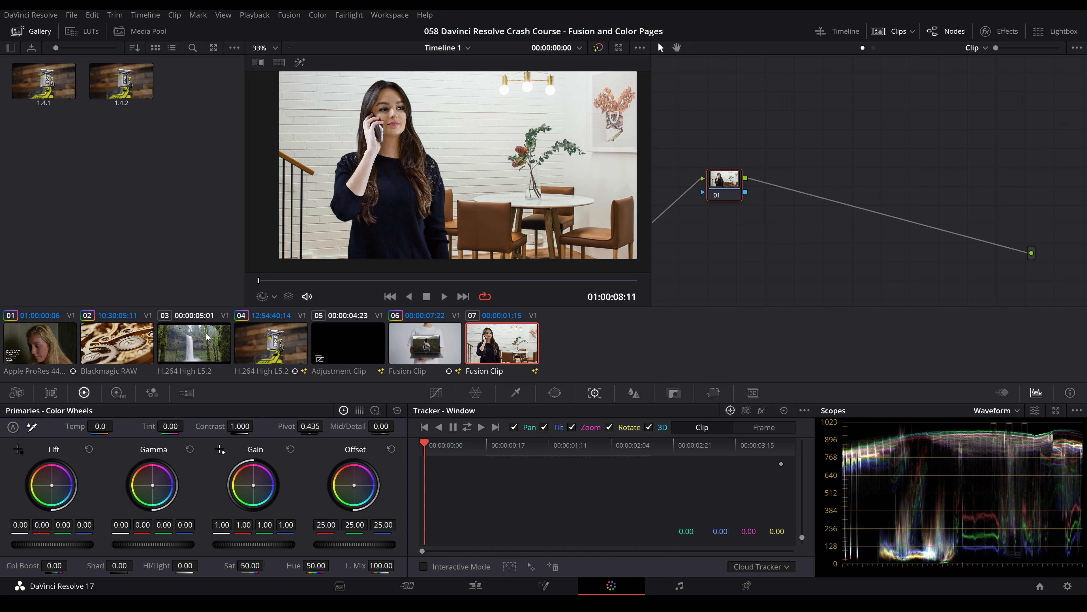
- On the router clip, disable the Correction node and enable the WB, Levels, Contrast and saturation nodes
click(271, 343)
key(ctrl+d)
drag(983, 249, 688, 192)
key(ctrl+d)
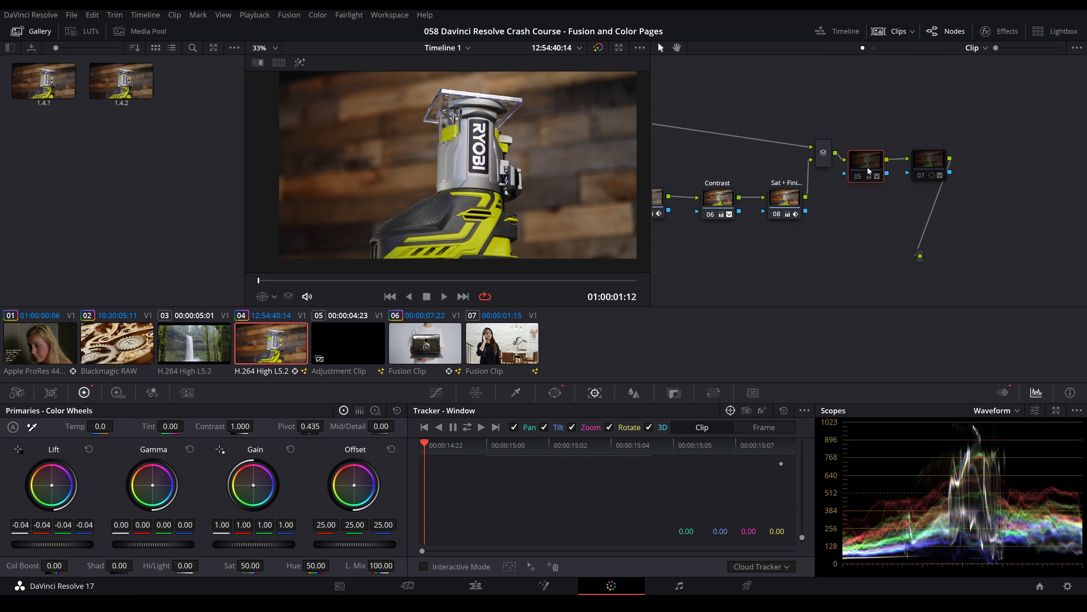
- Enable vignette node 05 after the layer mixer and nudge its position in the graph
drag(868, 168, 873, 162)
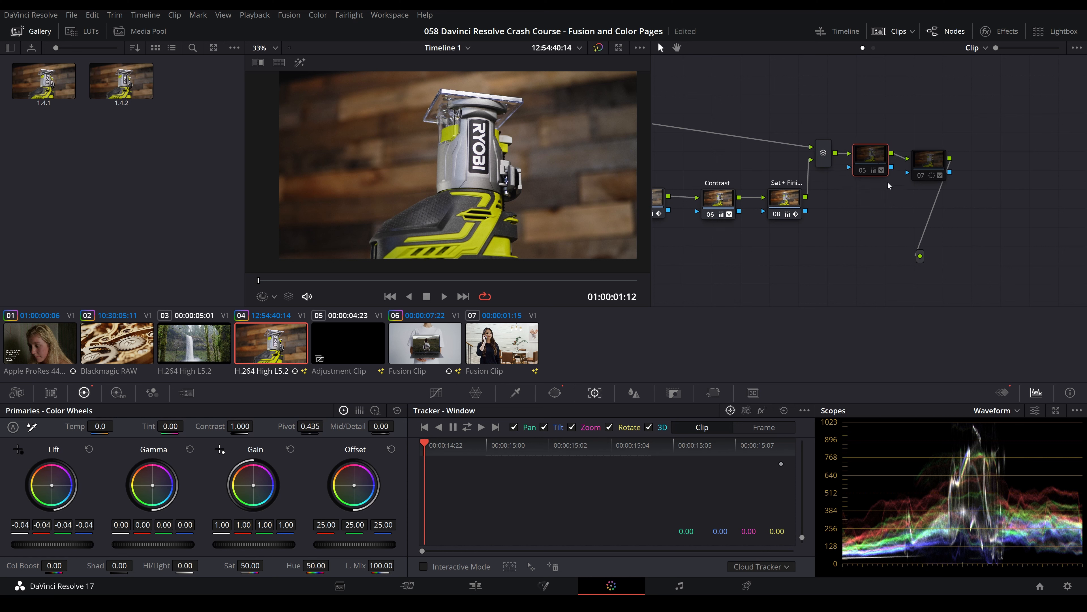
key(ctrl+d)
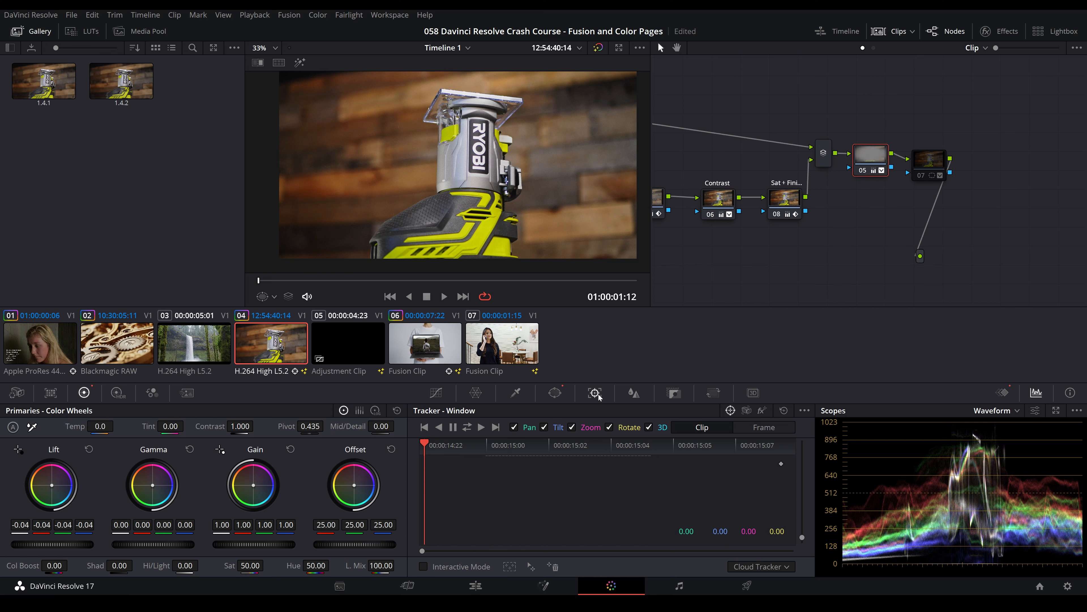
drag(880, 156, 885, 155)
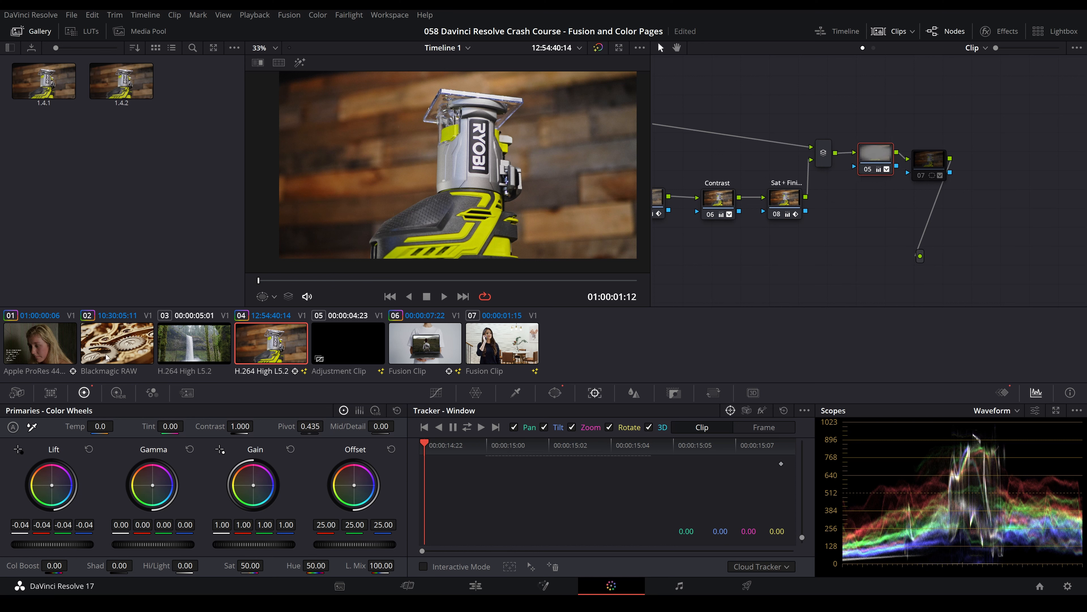
- Show node 05's circular power window and examine its full shape and soft edges around the router frame
click(553, 393)
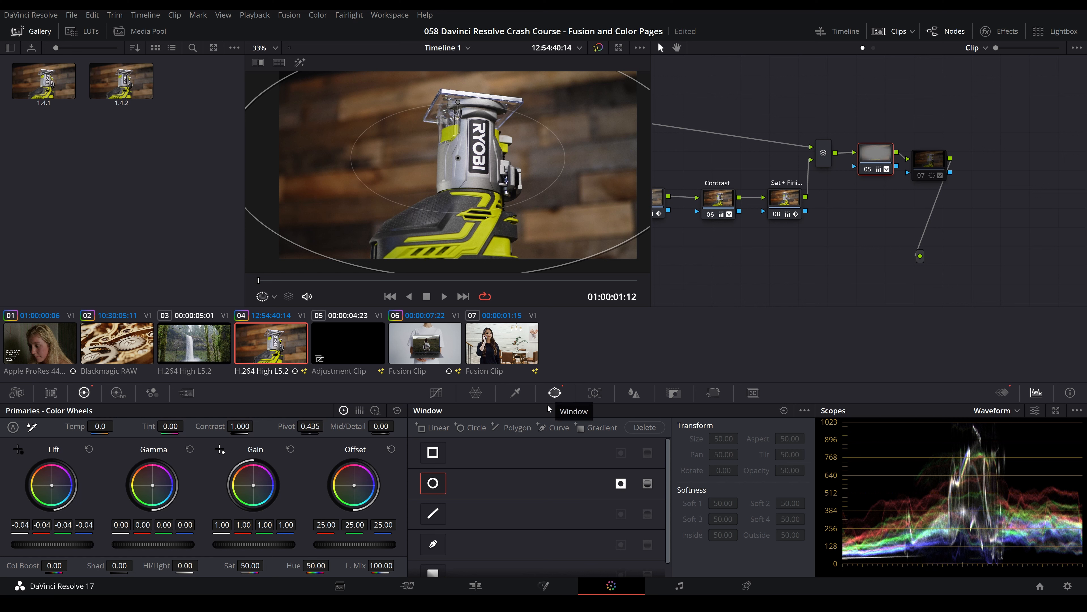
scroll(434, 487, down, 1)
scroll(474, 164, down, 2)
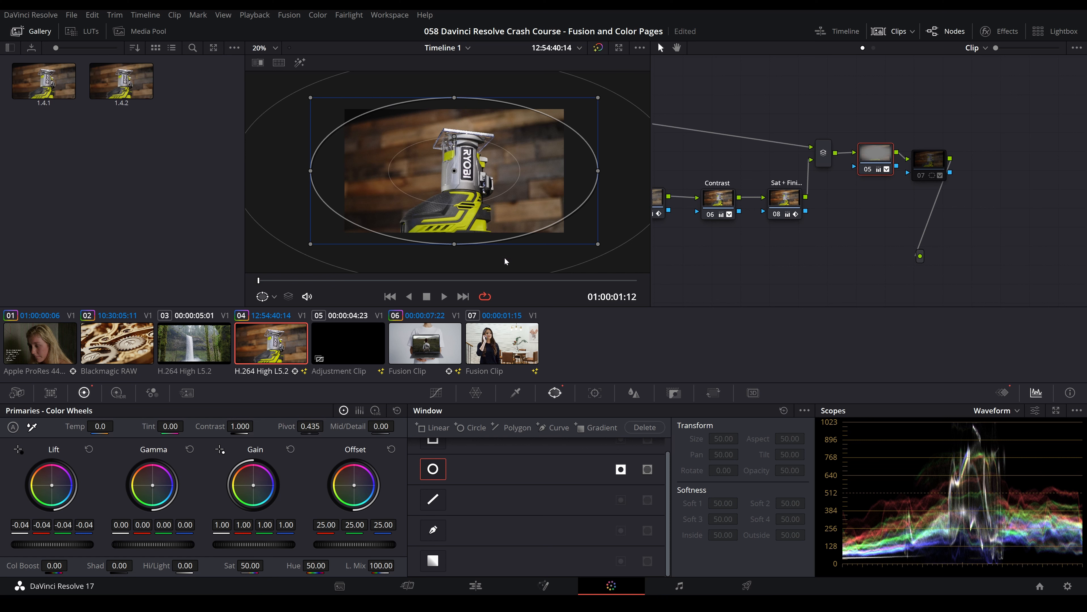
scroll(516, 118, down, 1)
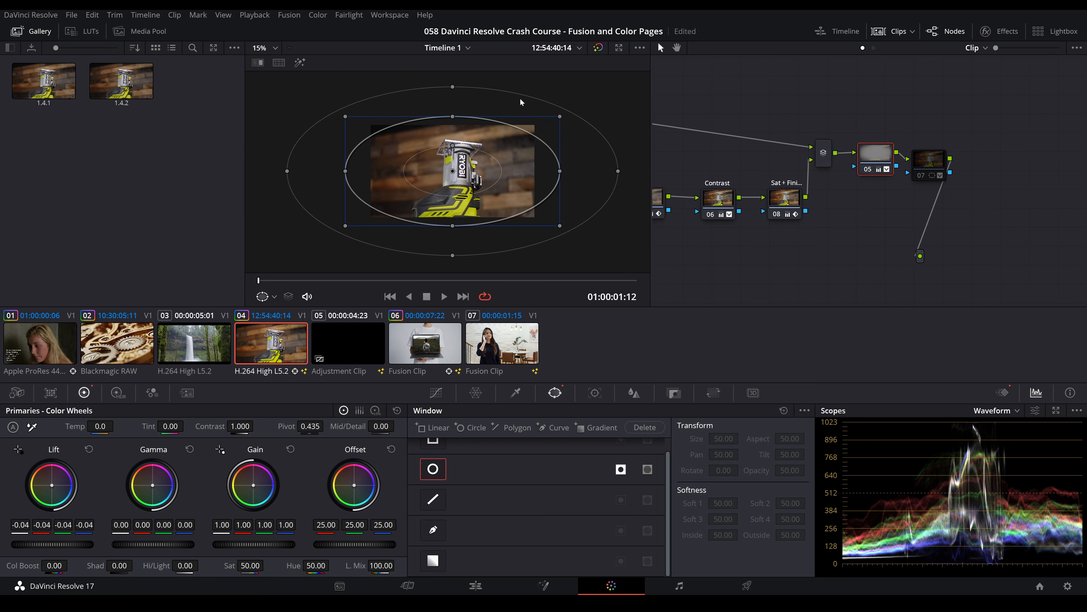
scroll(458, 191, up, 3)
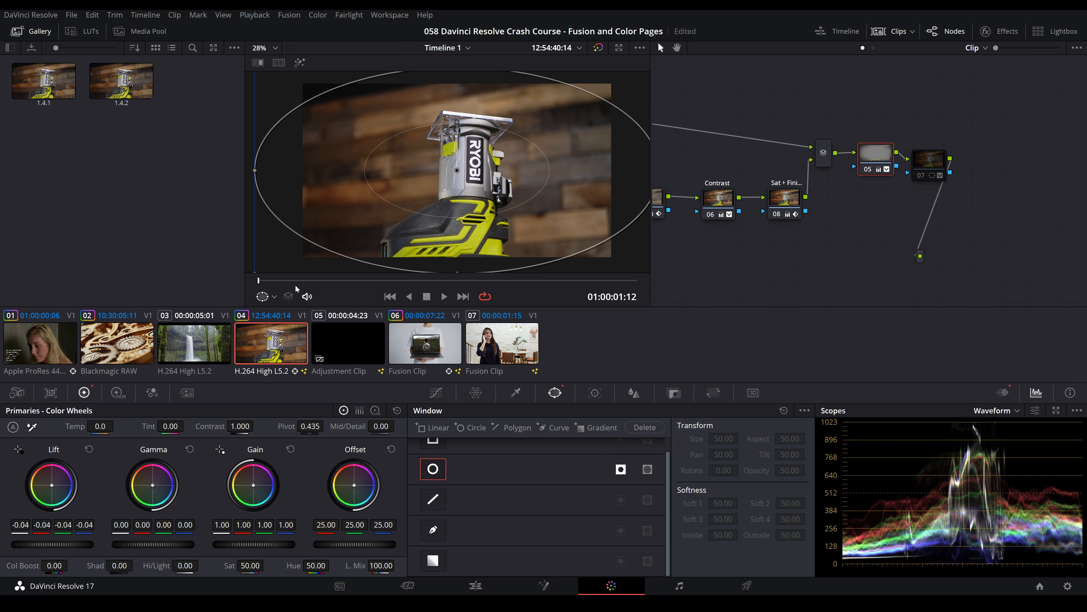
- Compare the viewer's Power Window, Off and Qualifier overlay modes, finishing with the overlay set to Off
click(264, 297)
click(277, 315)
click(264, 298)
click(292, 329)
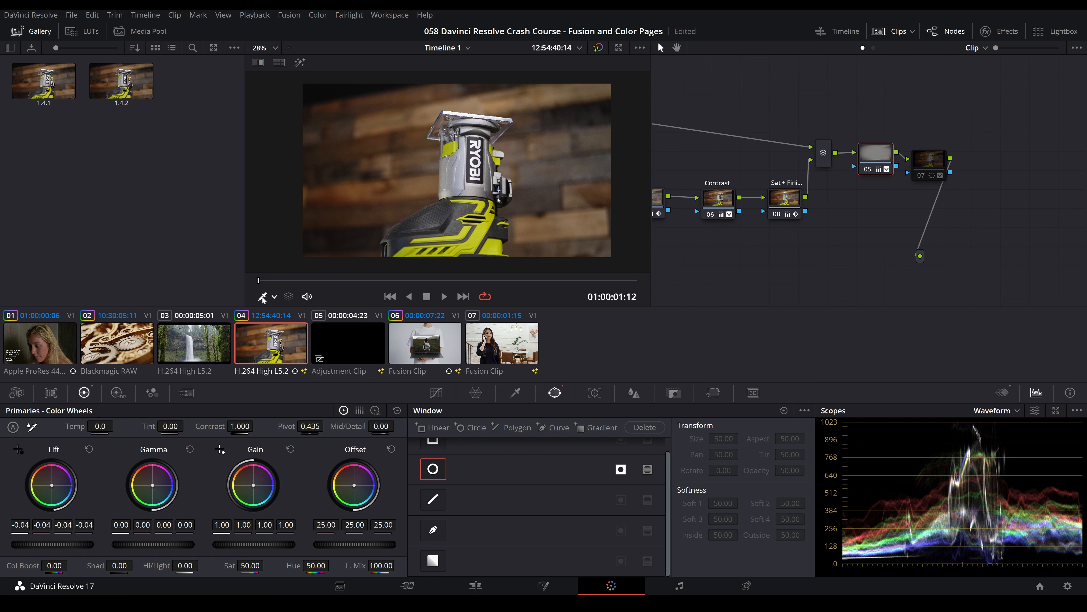
click(262, 298)
click(291, 344)
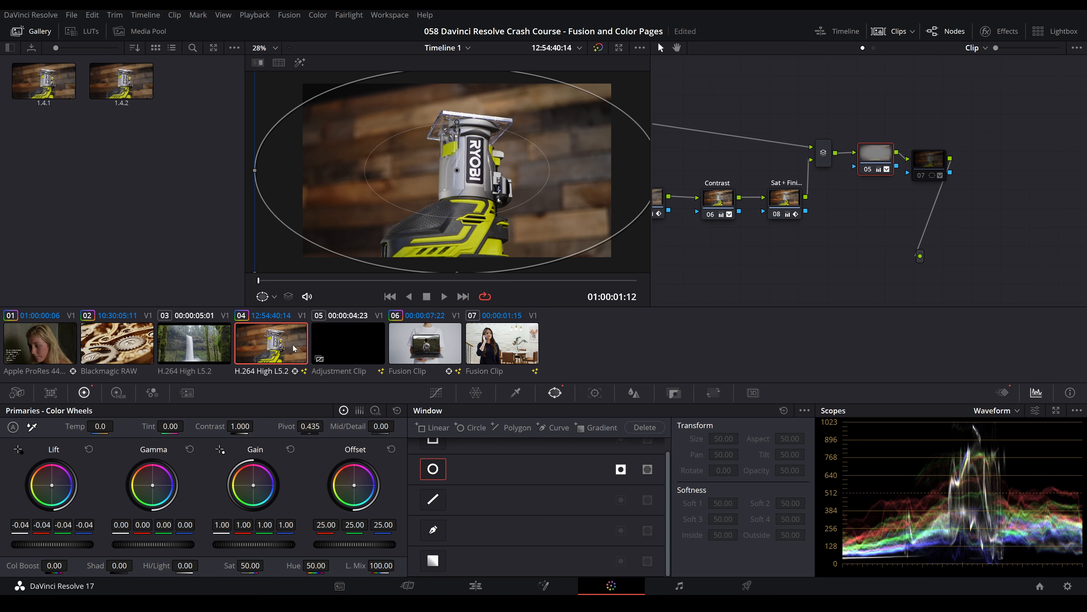
click(271, 298)
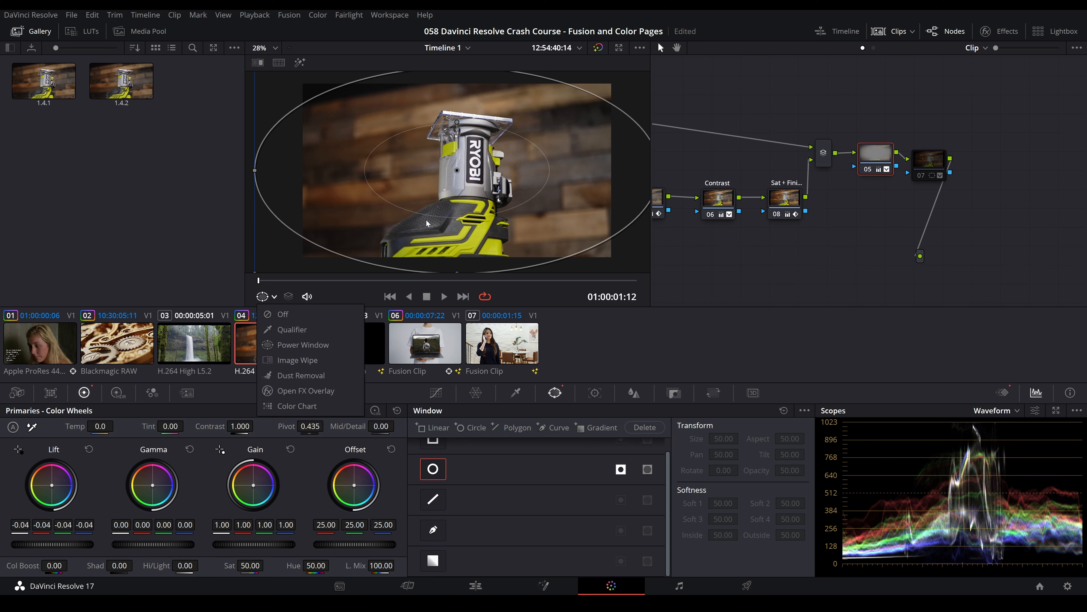
click(281, 313)
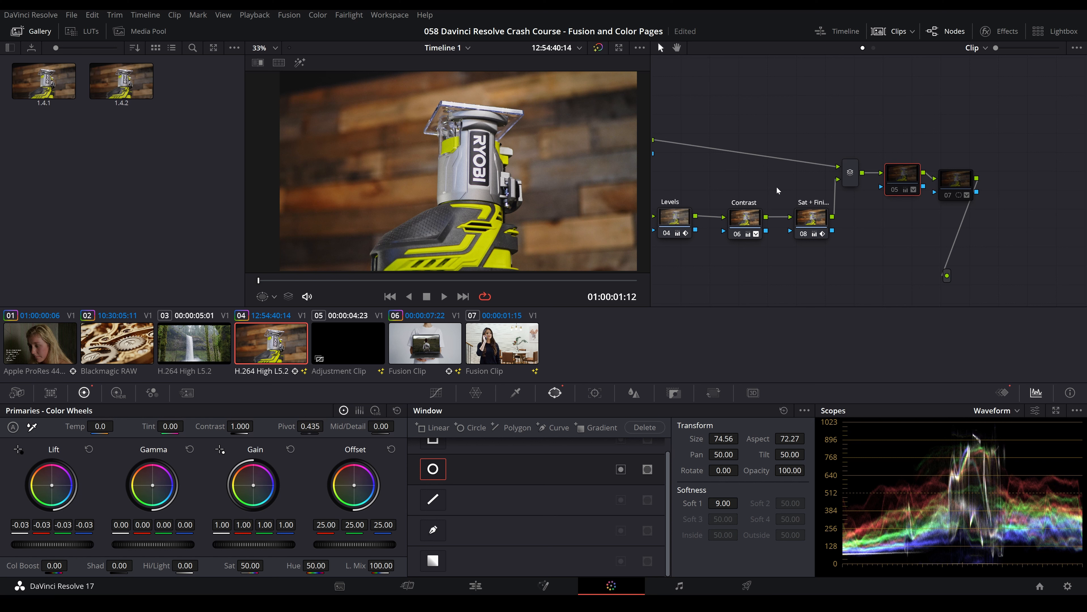
- Adjust the positions of nodes 05 and 07 in the graph, and enable node 07 to blur the router's logo
drag(903, 174, 948, 167)
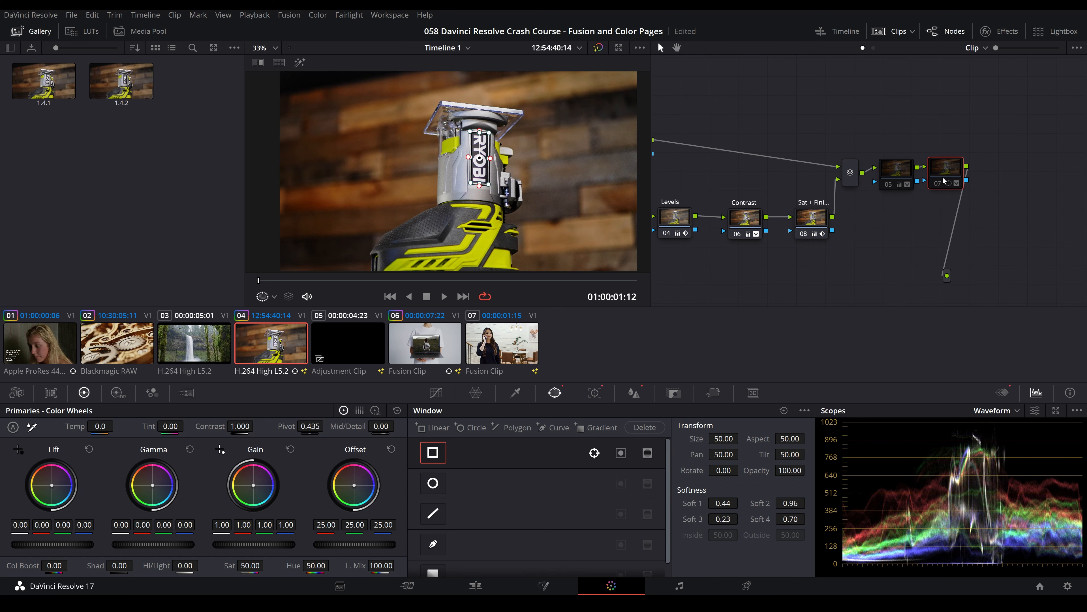
drag(947, 177, 956, 176)
key(ctrl+d)
key(shift+grave)
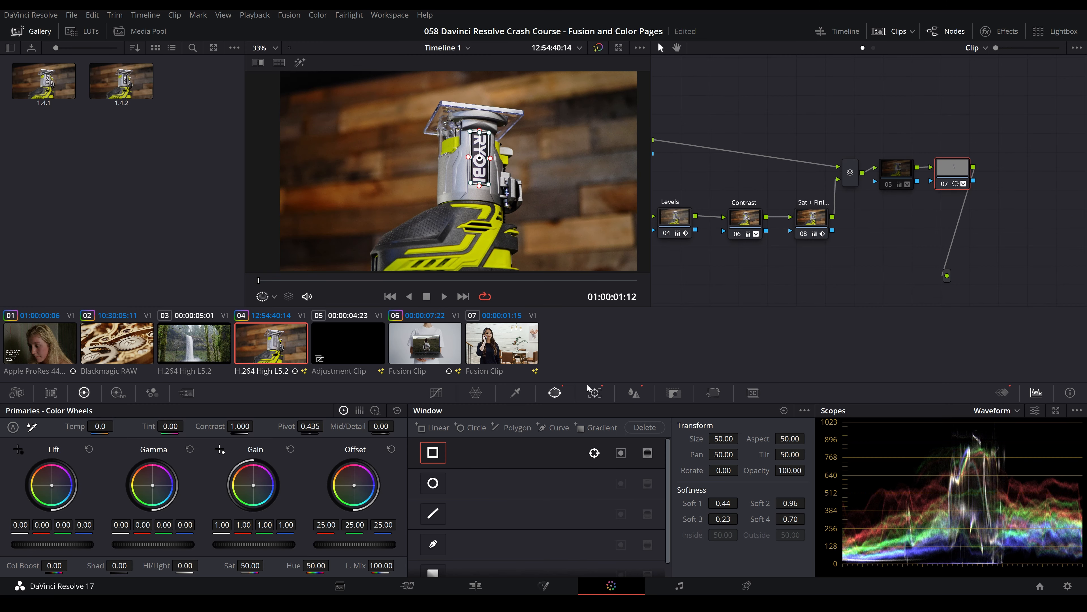
- Show node 07's window tracking data and scrub one frame forward and back to check the tracked logo window
click(595, 392)
drag(424, 445, 458, 450)
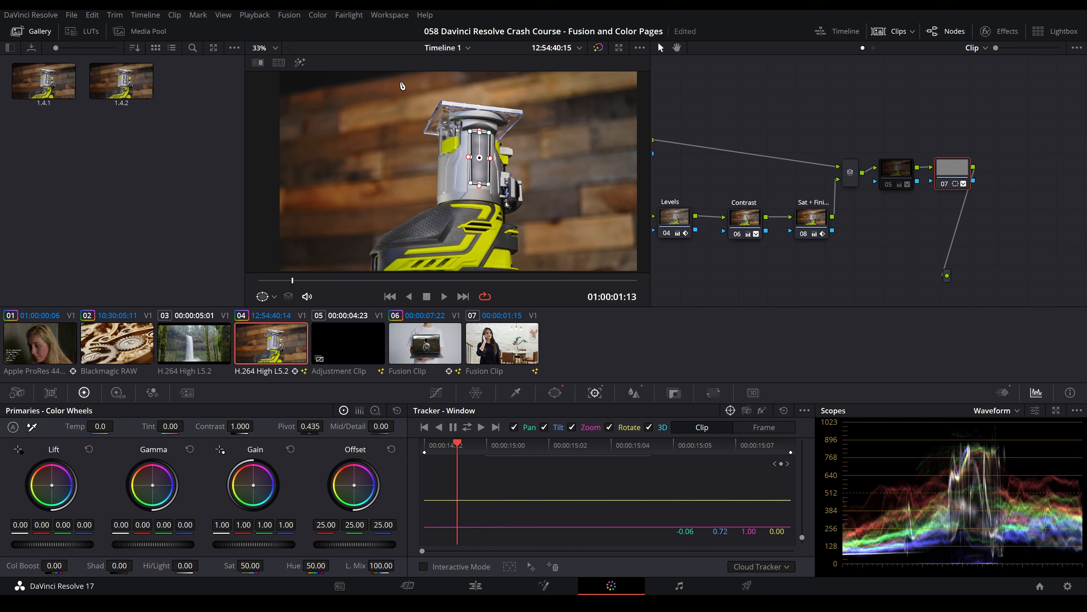
drag(457, 450, 424, 450)
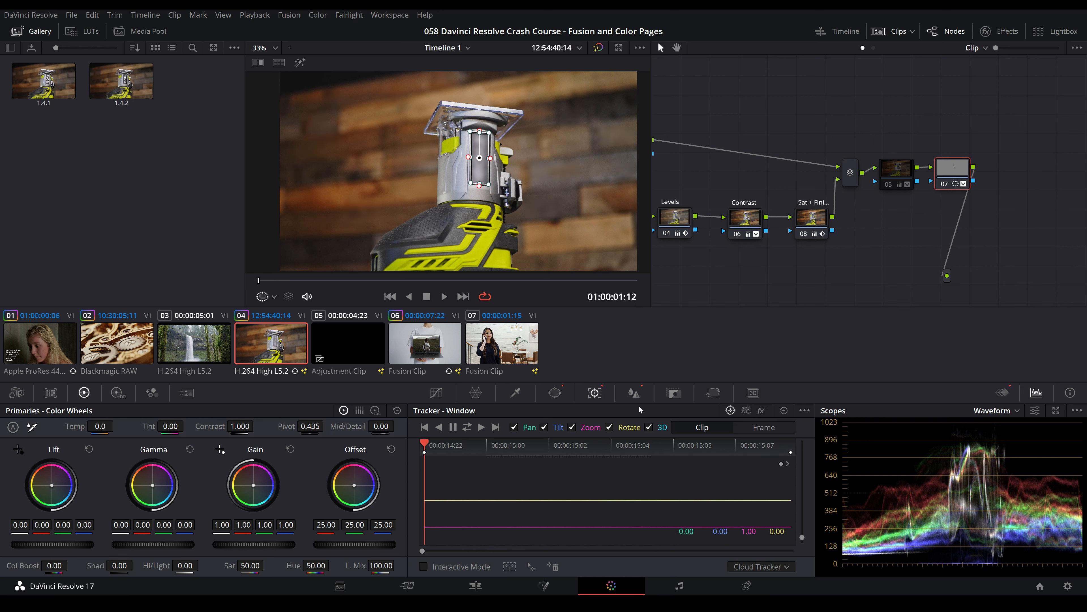
- Reset node 07's blur radius, experiment with its strength, and set the linked RGB radius to 1.83 over the logo
click(636, 393)
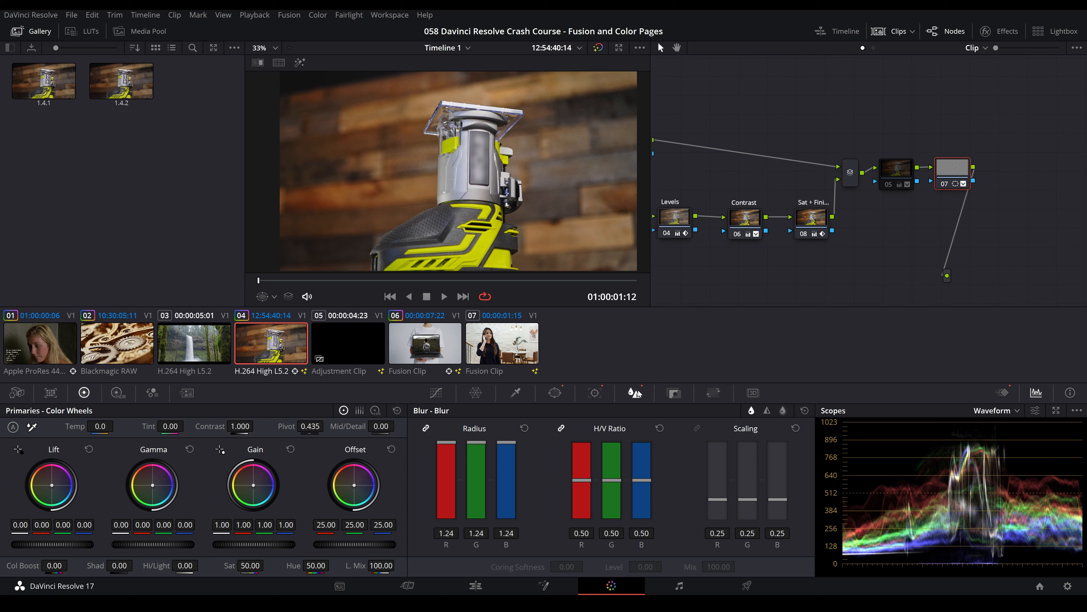
double_click(478, 483)
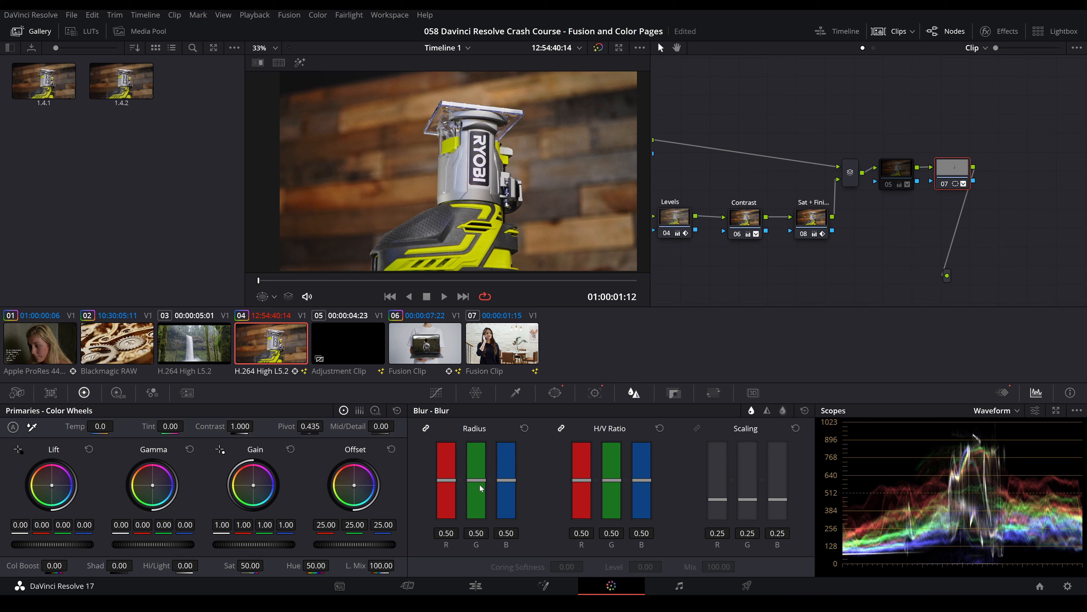
drag(475, 533, 567, 533)
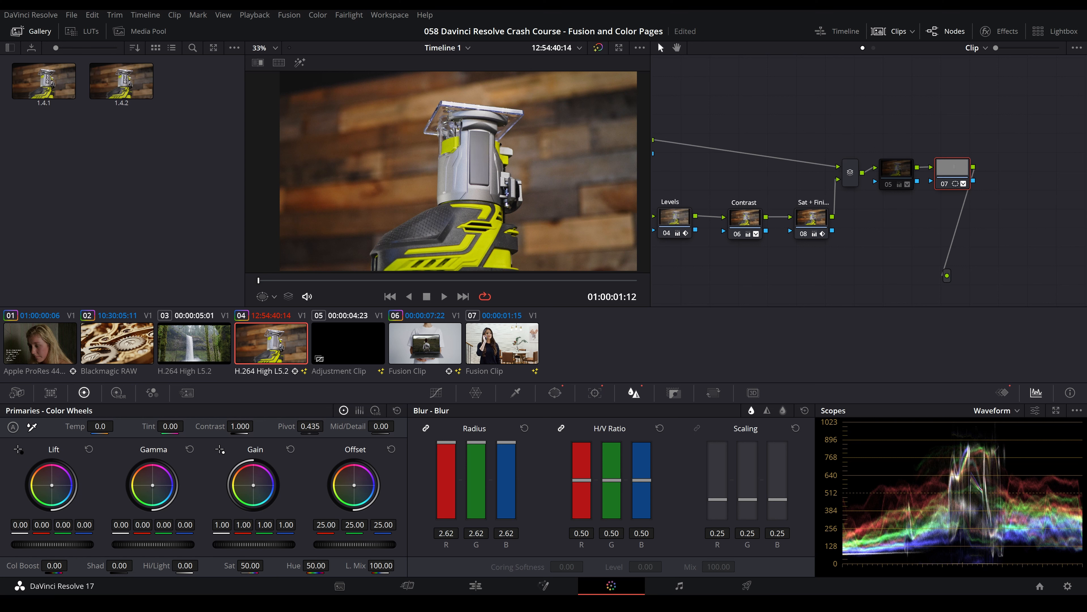
key(ctrl+z)
drag(475, 533, 512, 533)
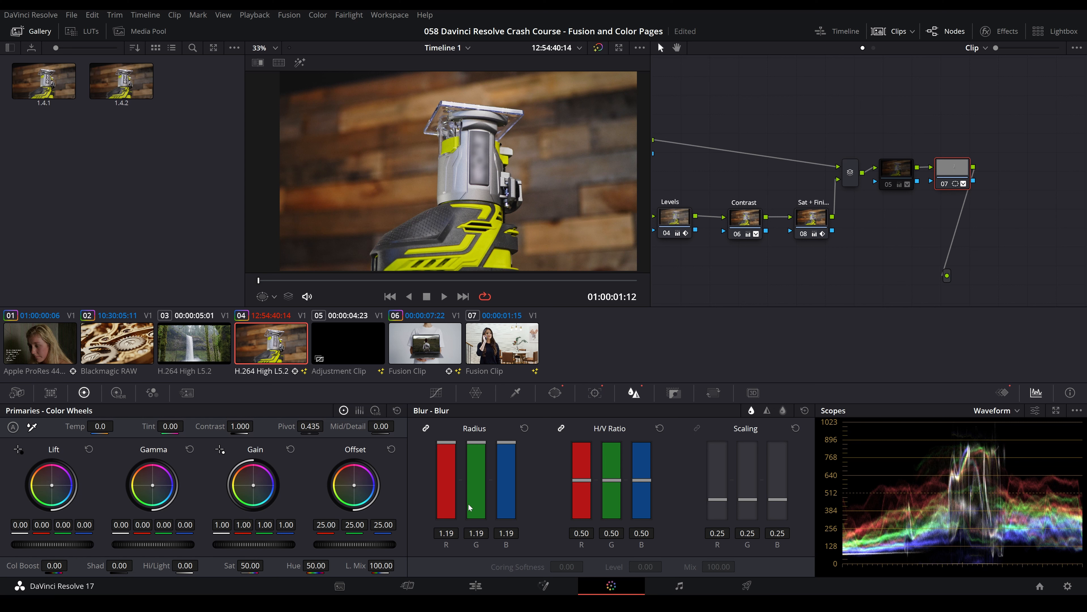
mouse_move(473, 537)
mouse_down()
mouse_move(503, 537)
mouse_move(483, 536)
mouse_up()
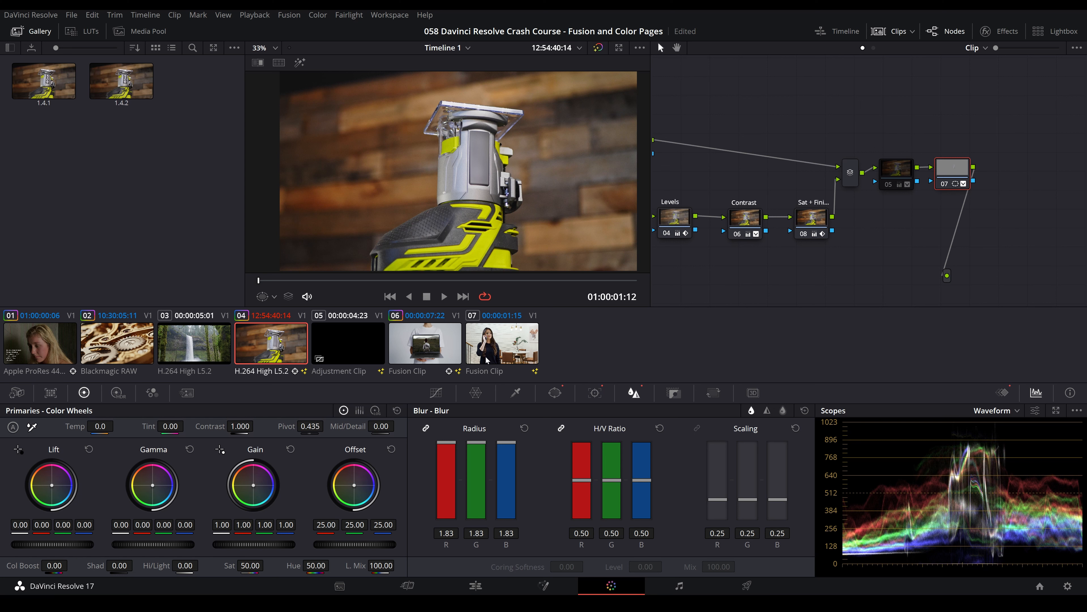